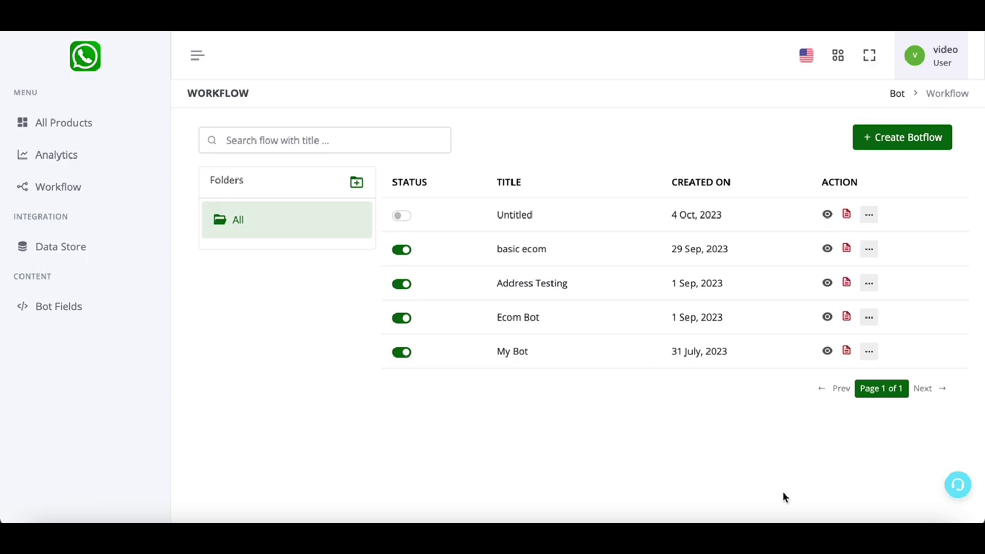
- Create a new botflow and title it "new order"
click(923, 144)
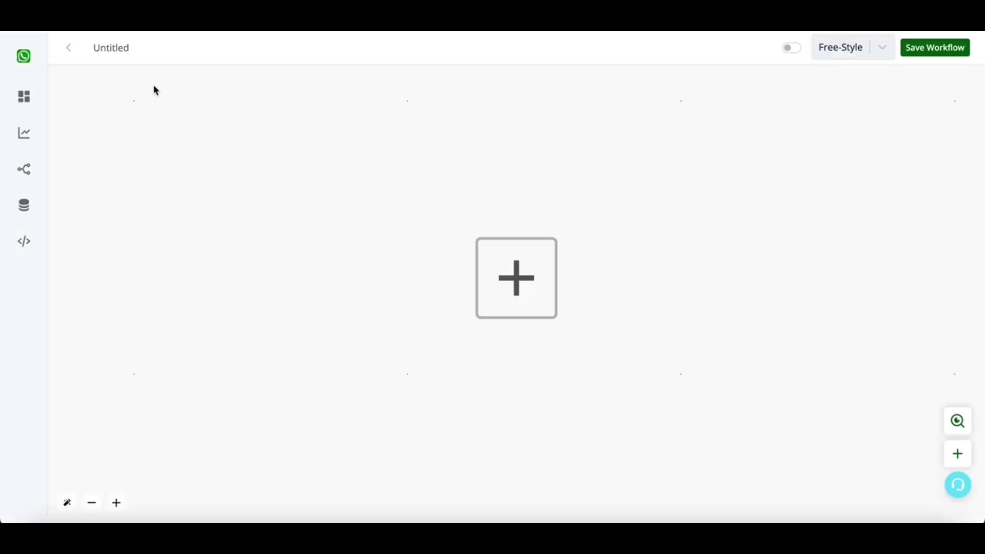
double_click(119, 45)
text(new order)
- Add a WhatsApp Chat Bot trigger that starts the flow with When New Order Received
click(541, 273)
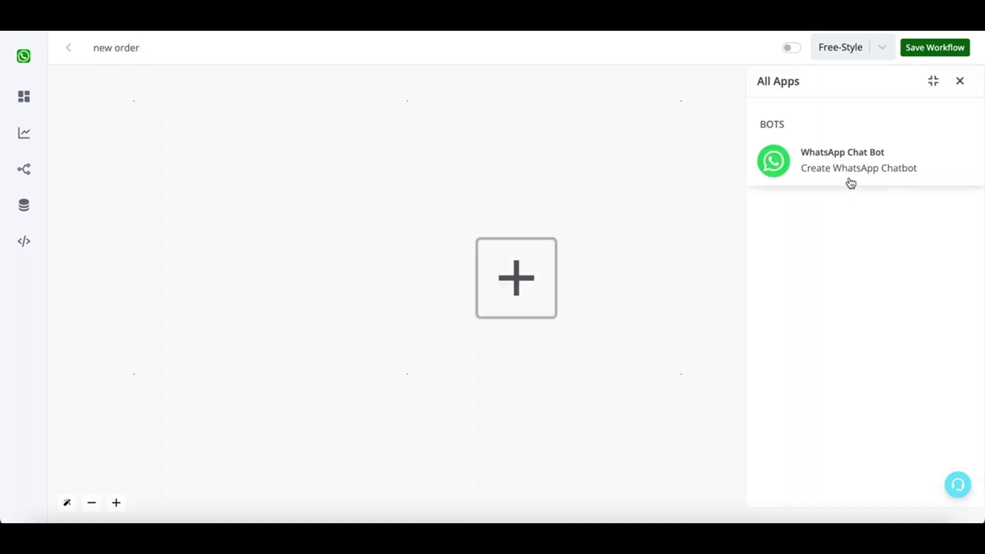
click(828, 184)
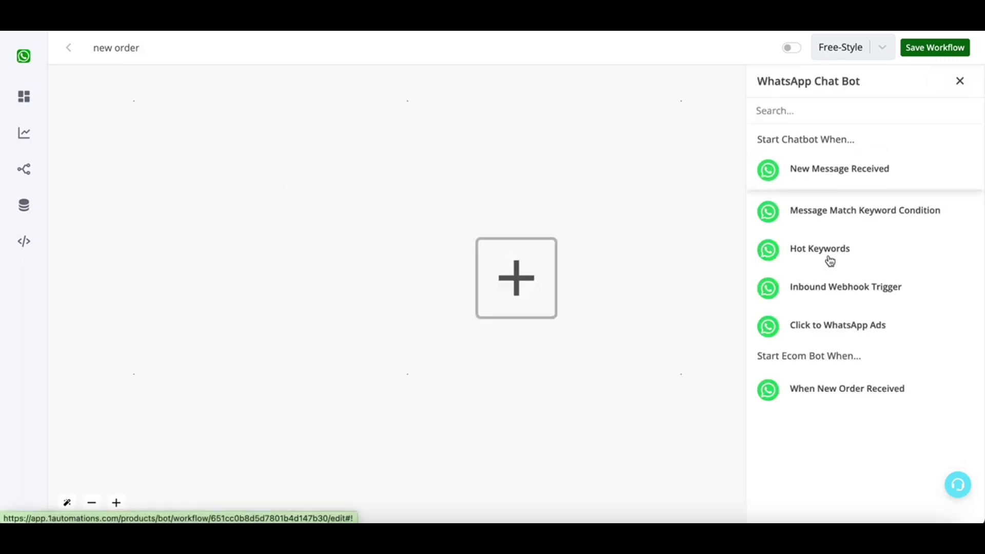
drag(766, 356, 844, 359)
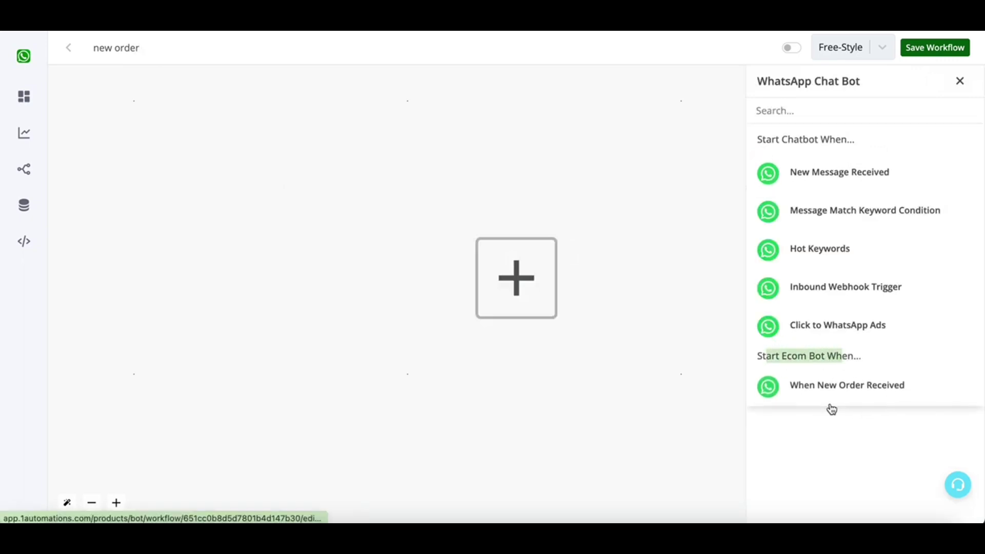
click(809, 395)
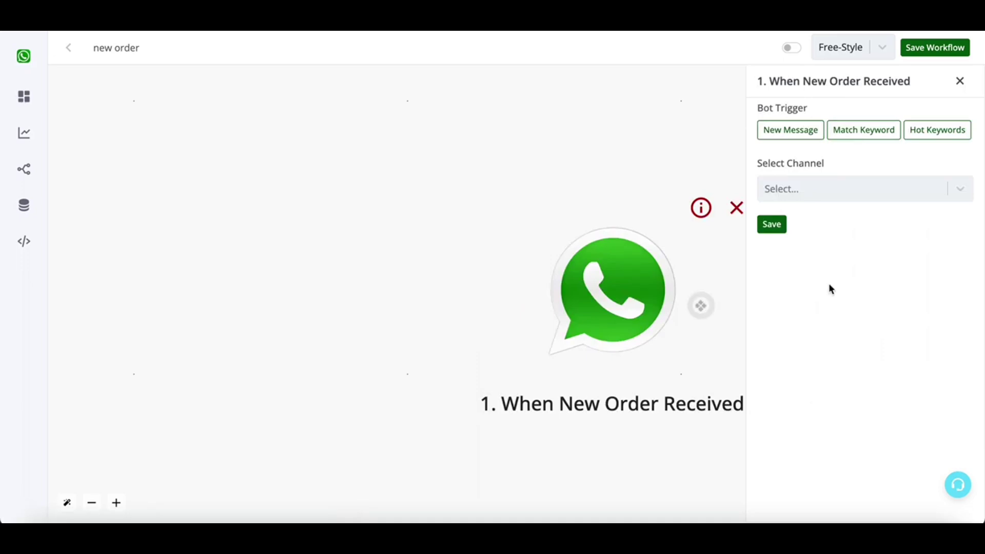
- Set the new-order trigger's channel to Working Channel and save the trigger
click(869, 189)
click(869, 188)
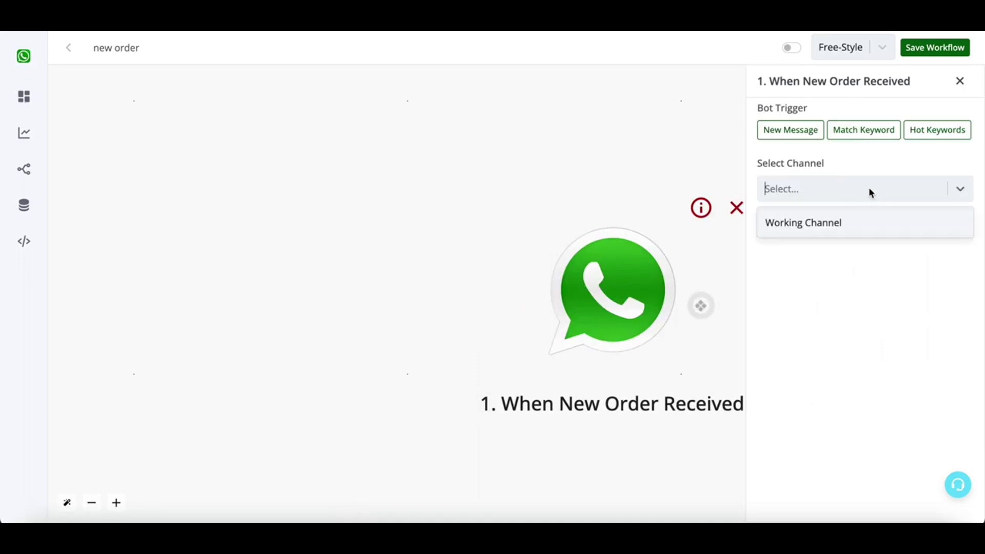
click(859, 226)
click(771, 224)
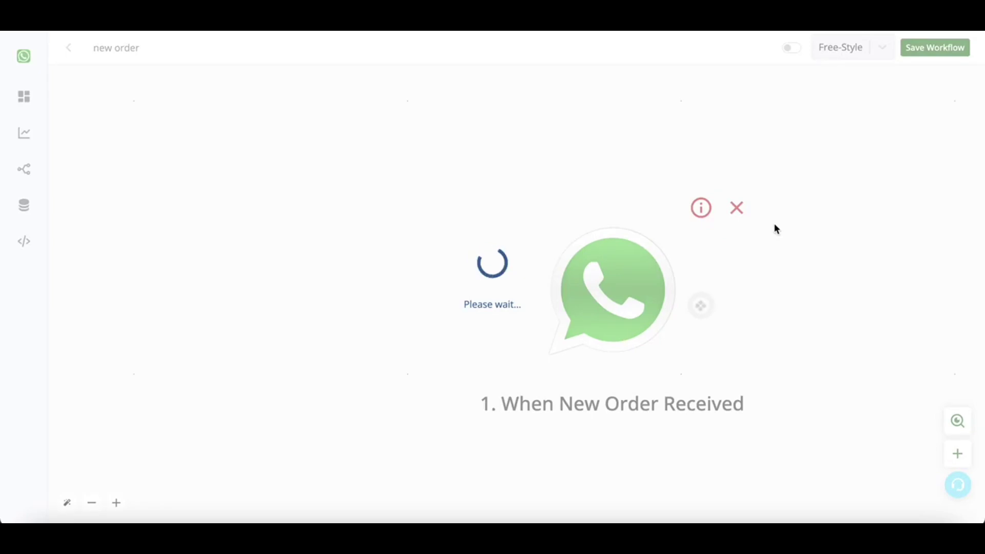
- Connect an Ask Question action to the trigger and choose Interactive Message as its question type
click(793, 281)
drag(793, 281, 542, 279)
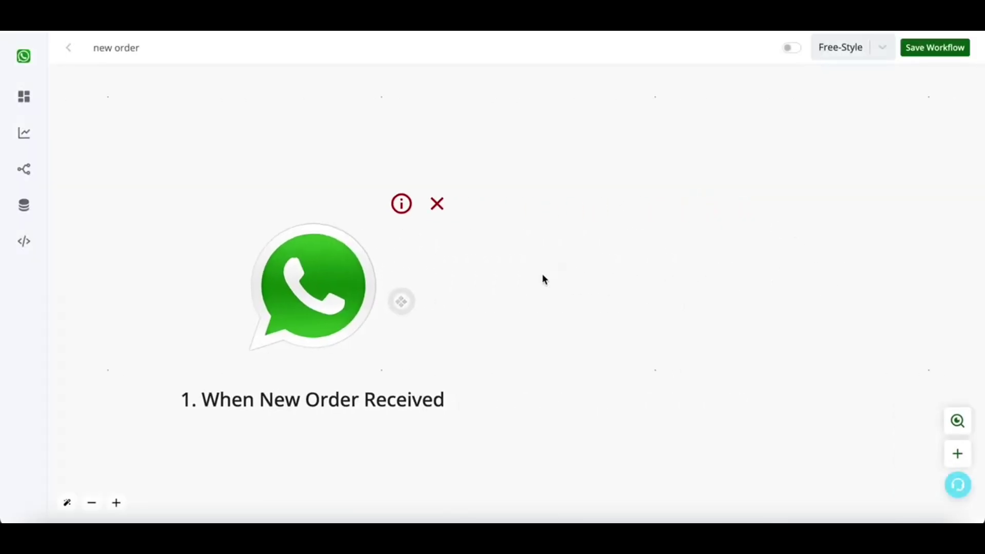
click(401, 302)
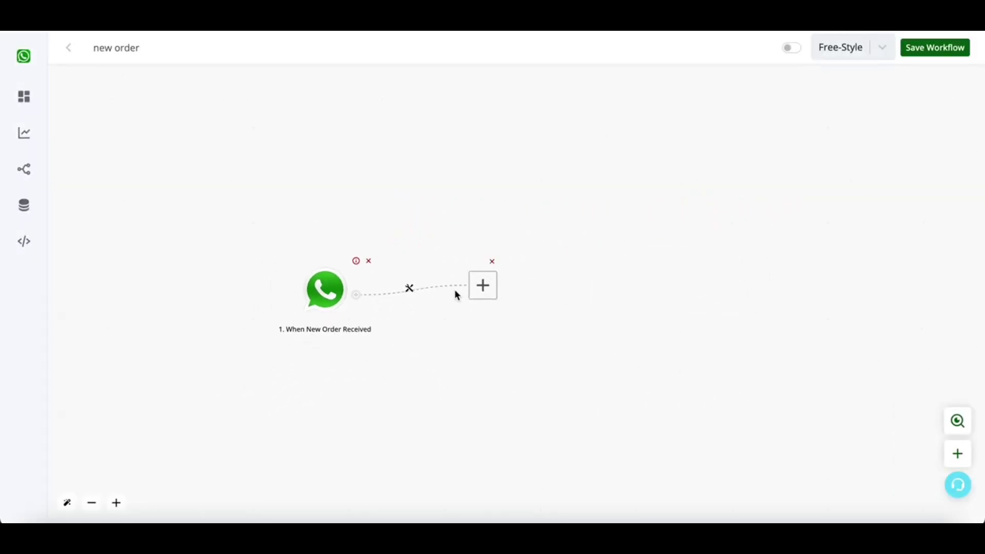
click(477, 284)
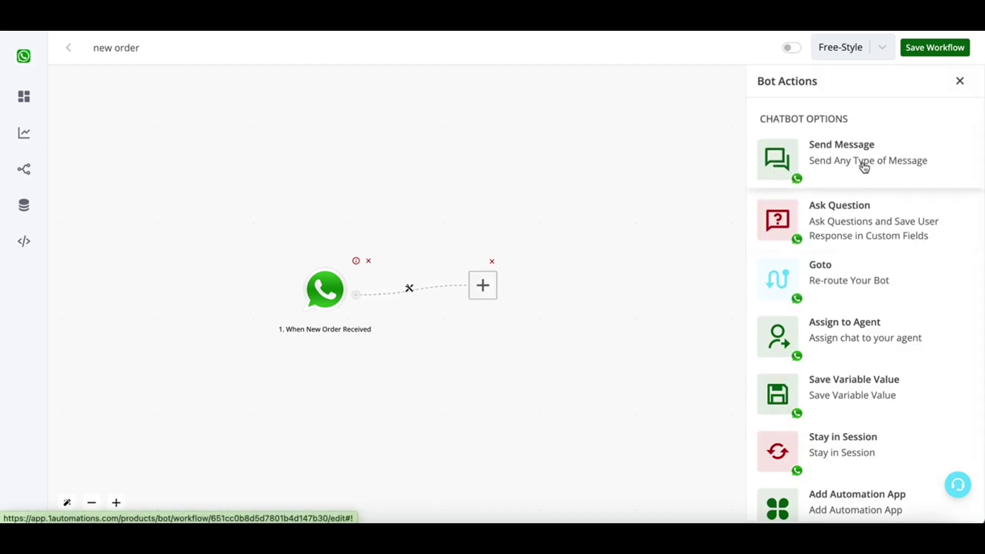
click(861, 228)
scroll(859, 226, down, 5)
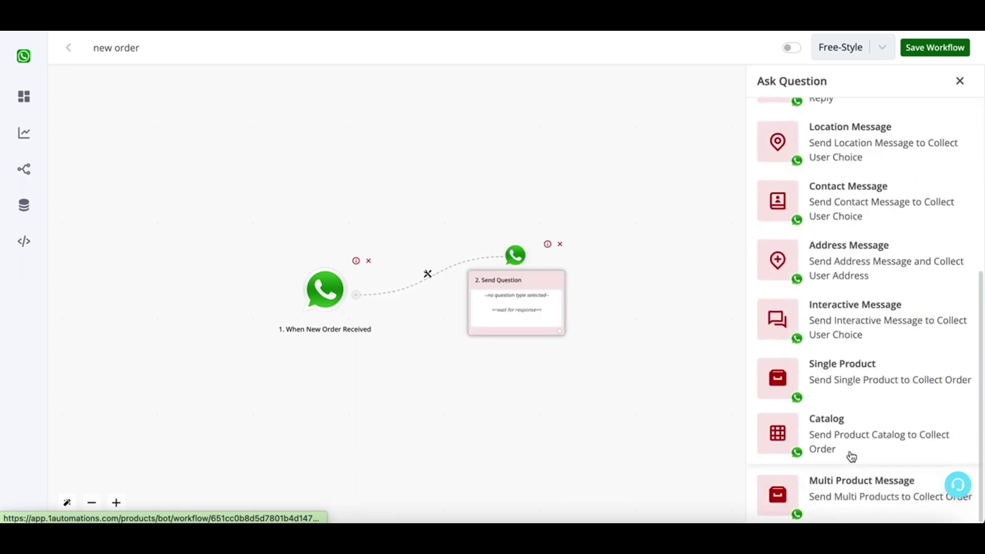
click(873, 331)
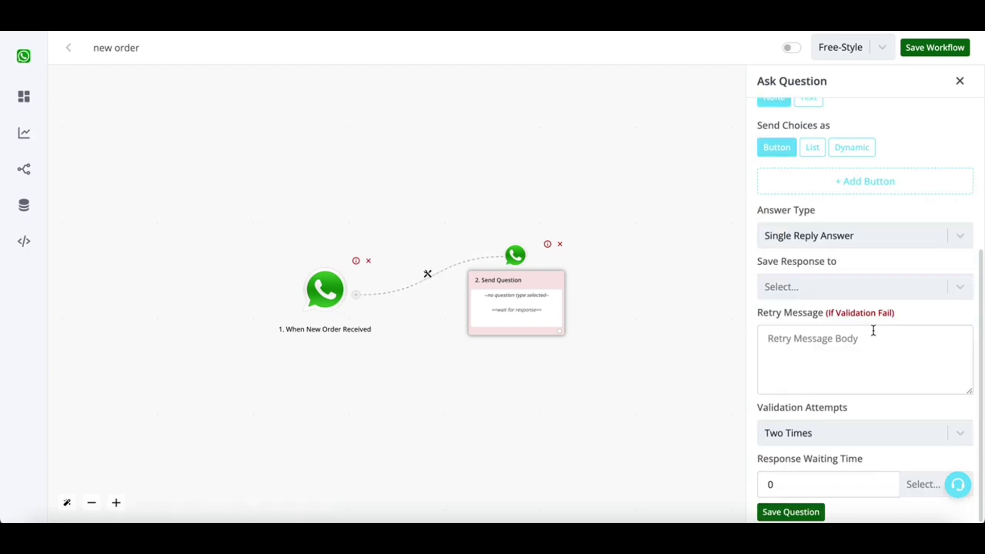
- Begin the question's message body with "Thanks {{name}} for your order", inserting the name variable from the contact mapping
scroll(846, 328, up, 5)
click(846, 264)
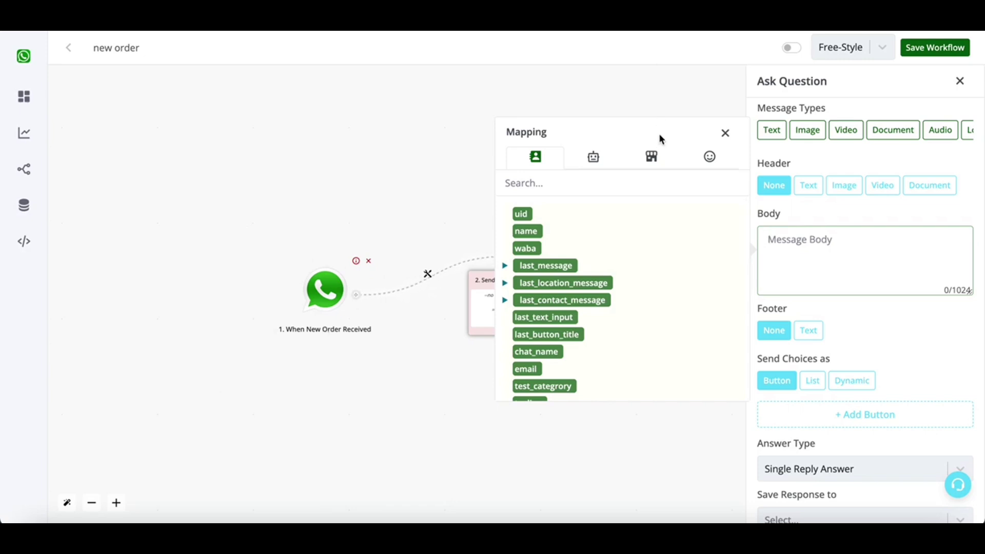
click(650, 160)
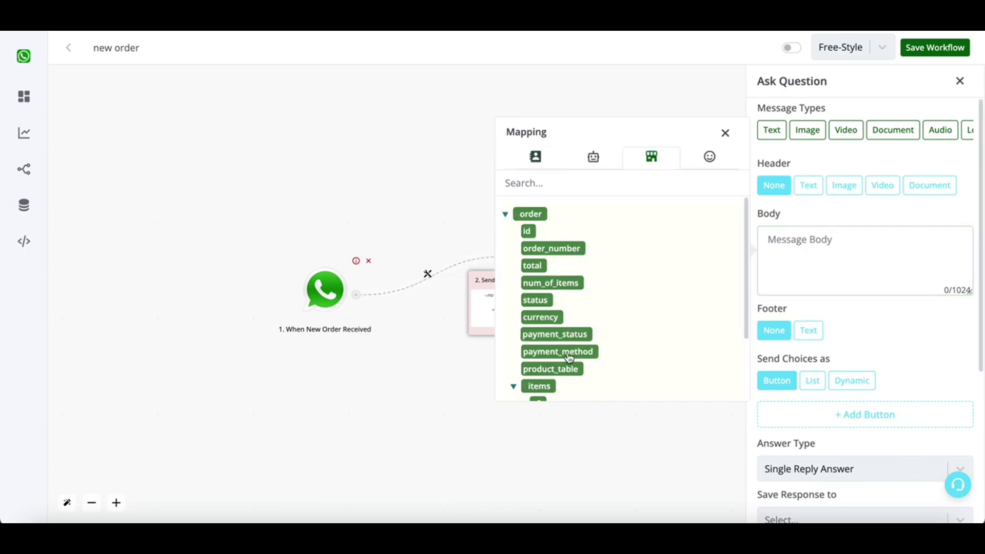
scroll(565, 363, down, 2)
scroll(551, 256, up, 2)
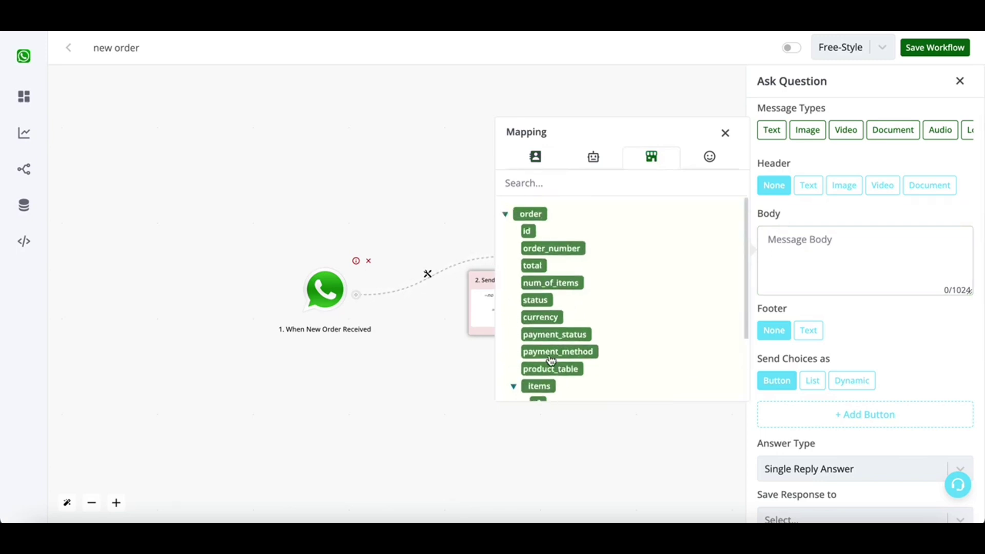
click(870, 250)
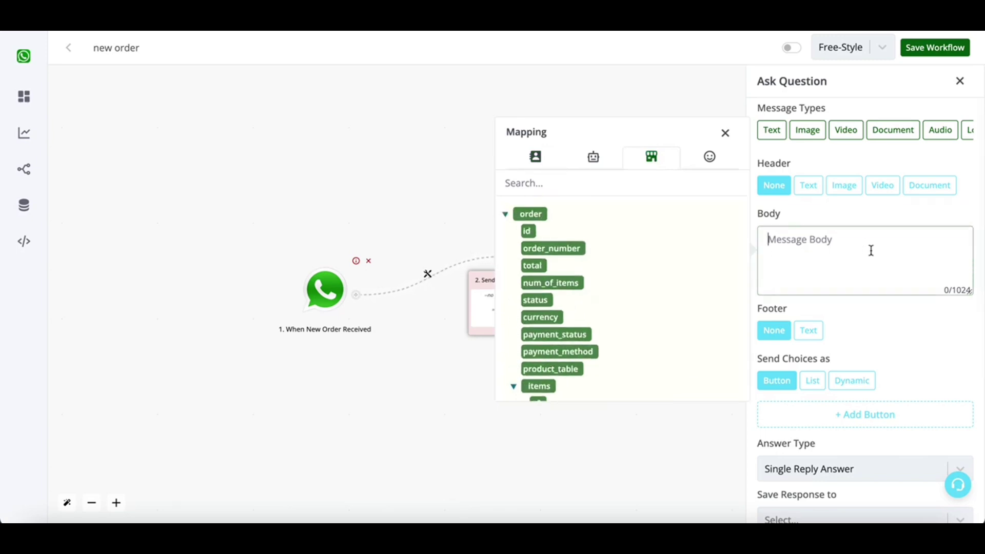
text(Thanks)
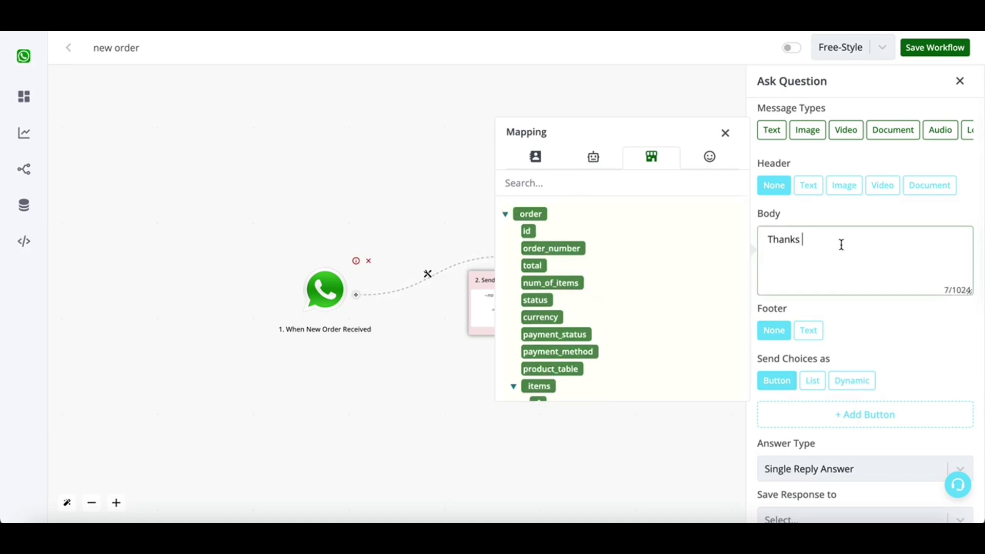
click(551, 163)
click(527, 236)
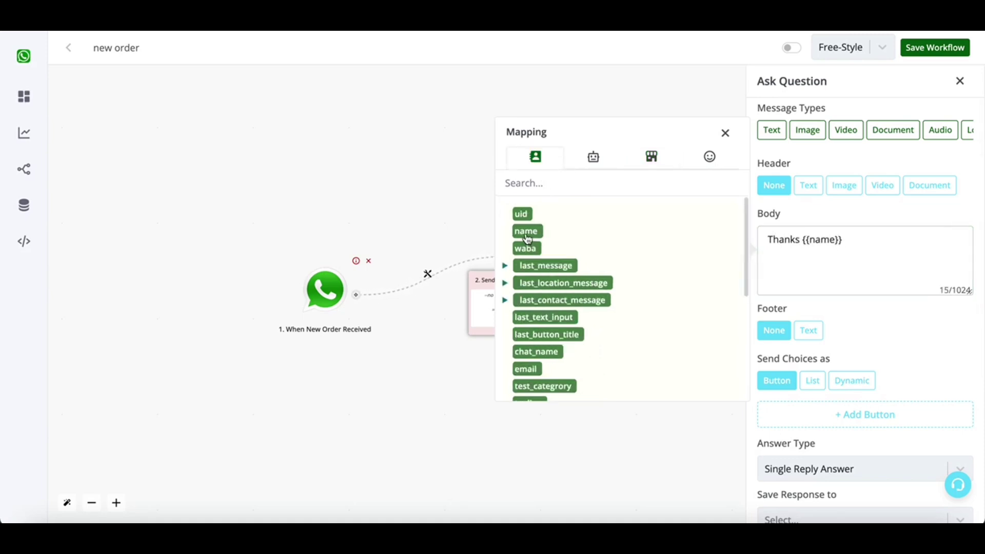
click(858, 247)
text(for your order)
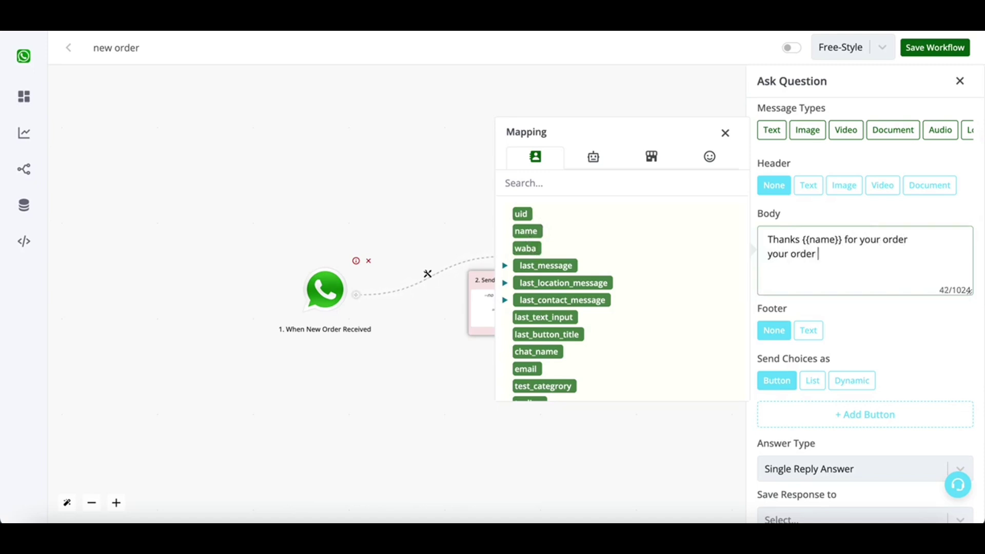
- Complete the body line "your order number is *{{order.order_number}}*" using the order_number variable enclosed in asterisks
click(651, 158)
click(554, 250)
click(891, 280)
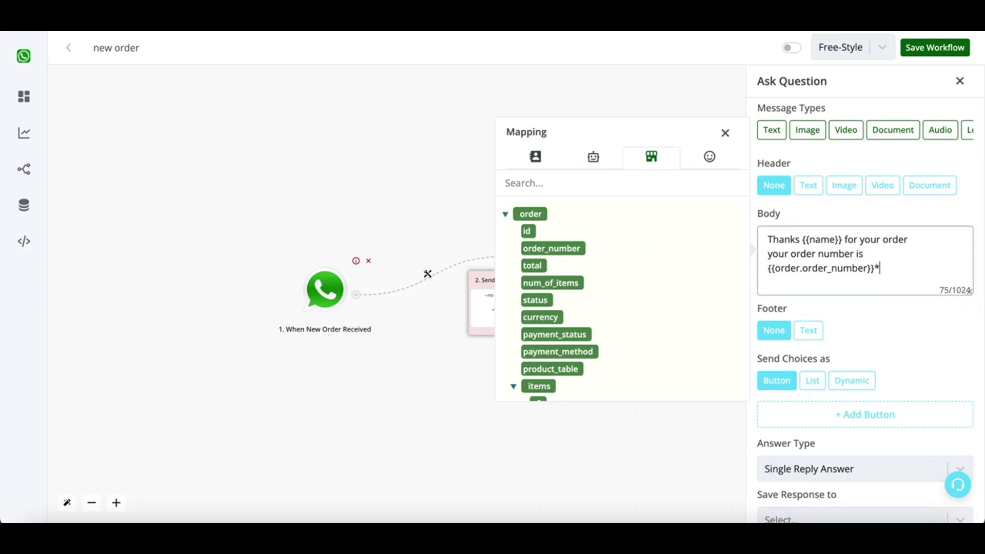
click(765, 266)
click(866, 253)
- After a blank line, add "Order total is {{order.currency}} {{order.total}}" to the message body using the mapped order variables
key(Return)
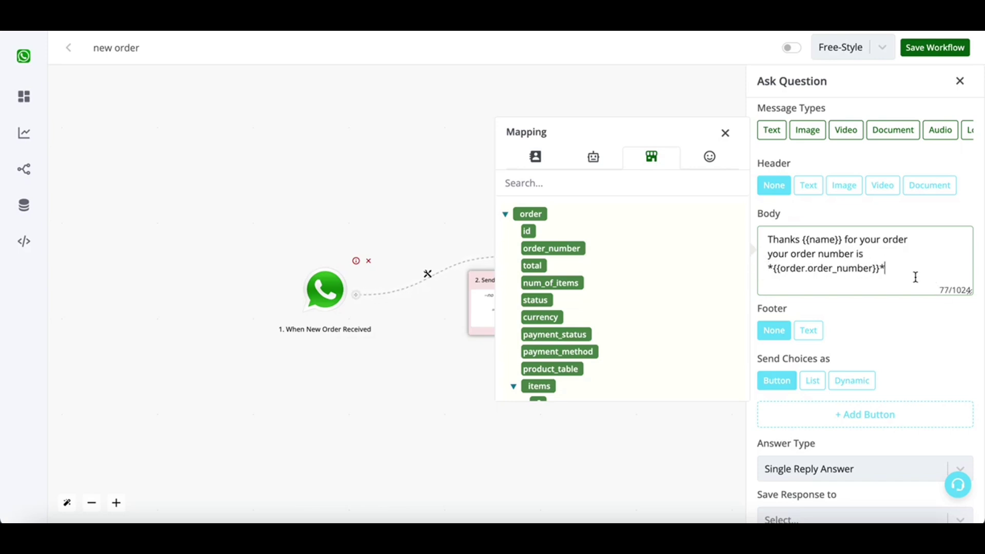
key(Return)
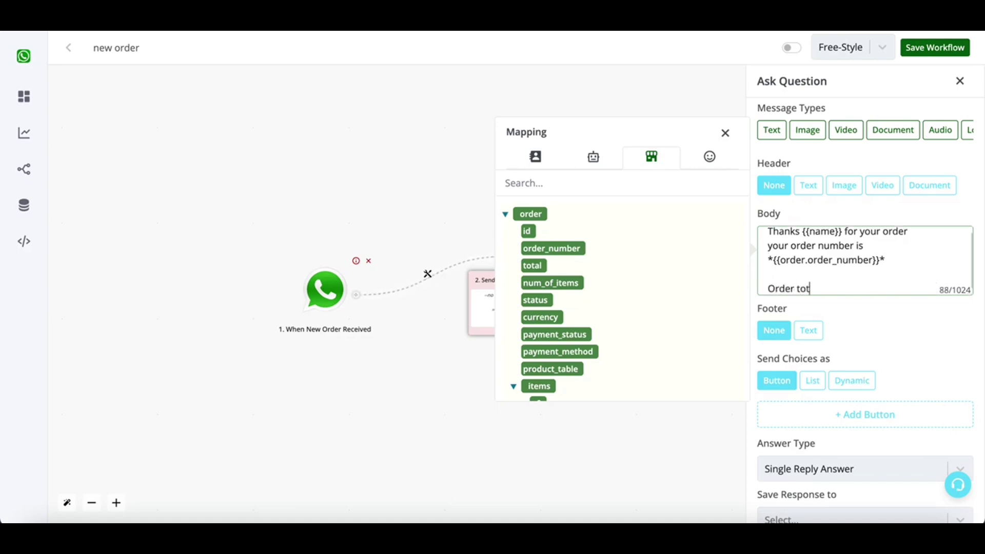
text(Order total is)
drag(546, 322, 901, 241)
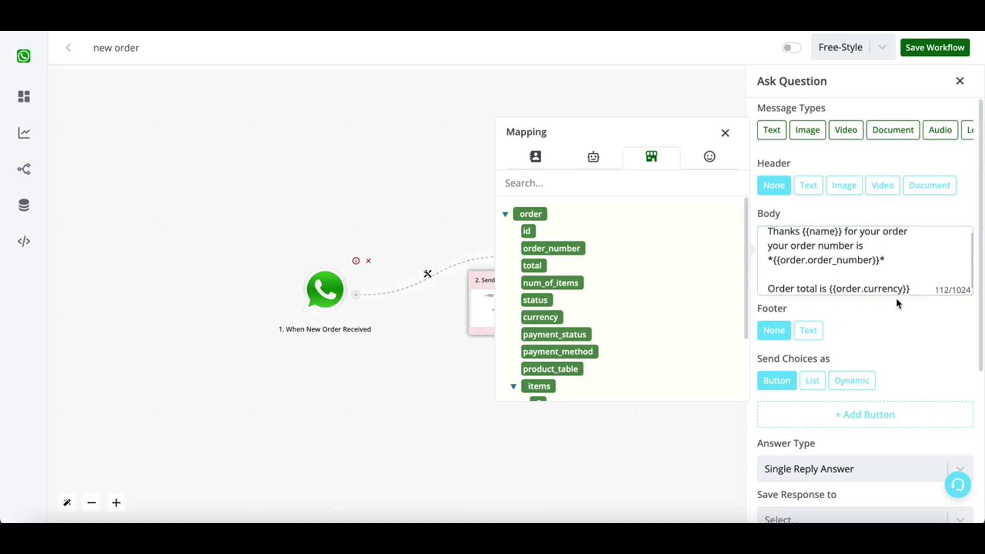
drag(532, 266, 918, 287)
key(Return)
key(Return)
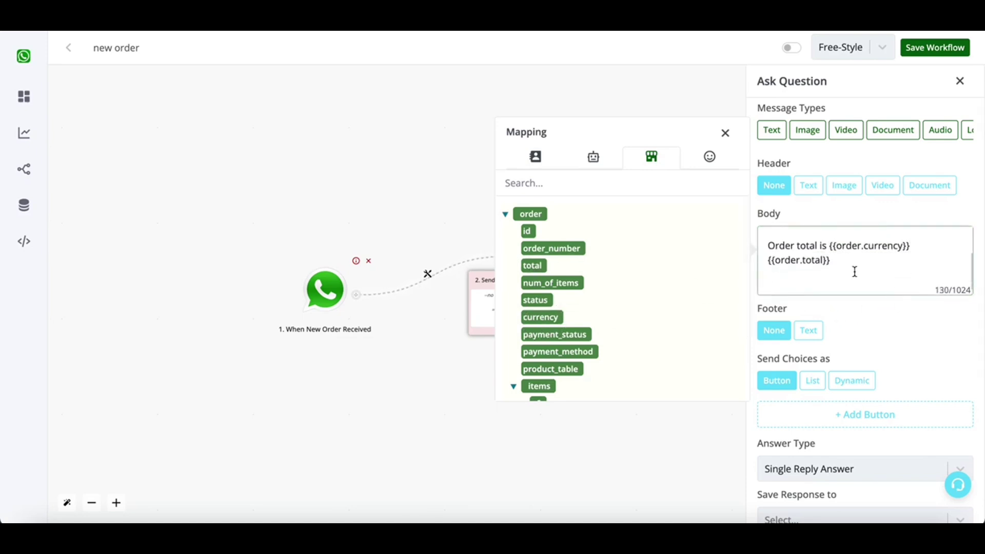
drag(853, 262, 768, 260)
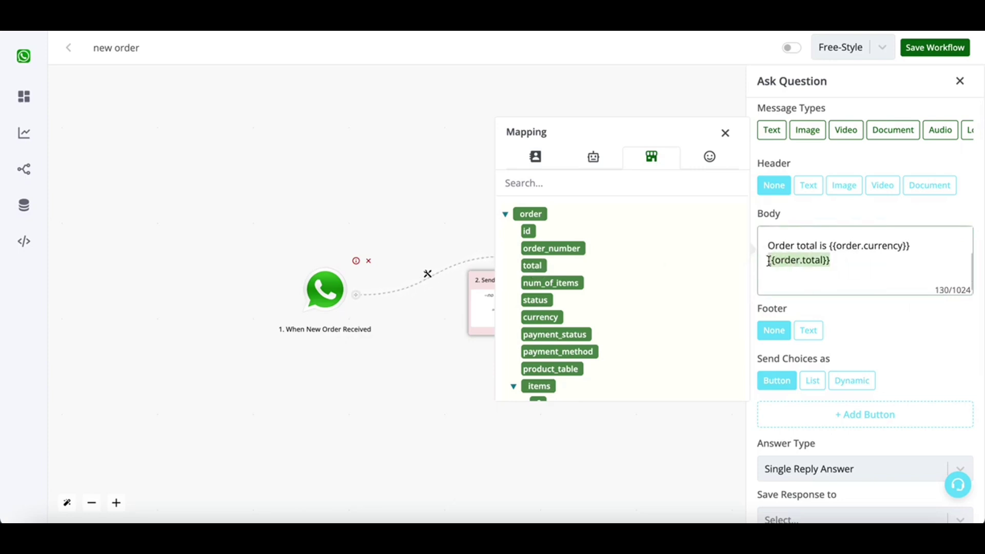
drag(770, 246, 835, 261)
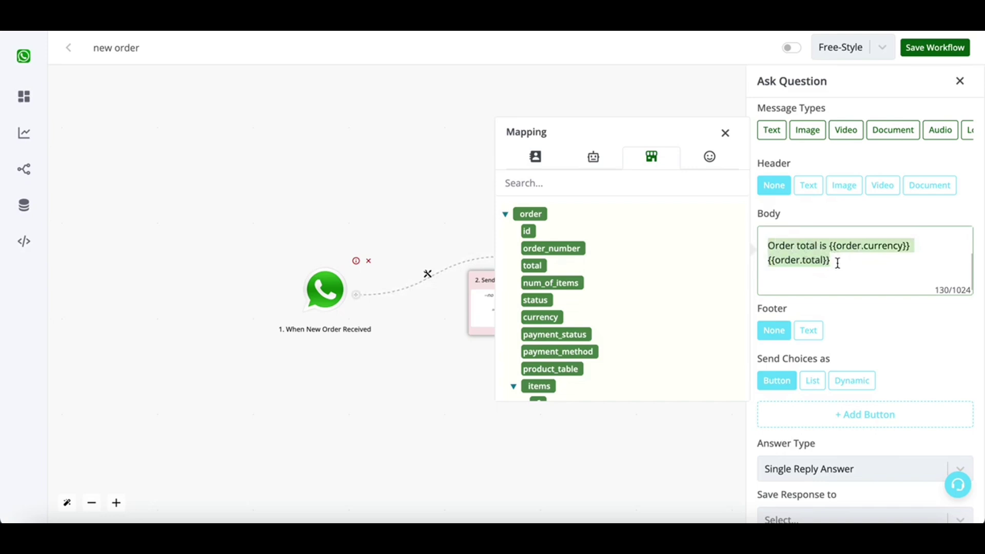
- Add "Your product info -" followed by the {{order.product_table}} variable to the message body, and close the variable mapping
click(836, 283)
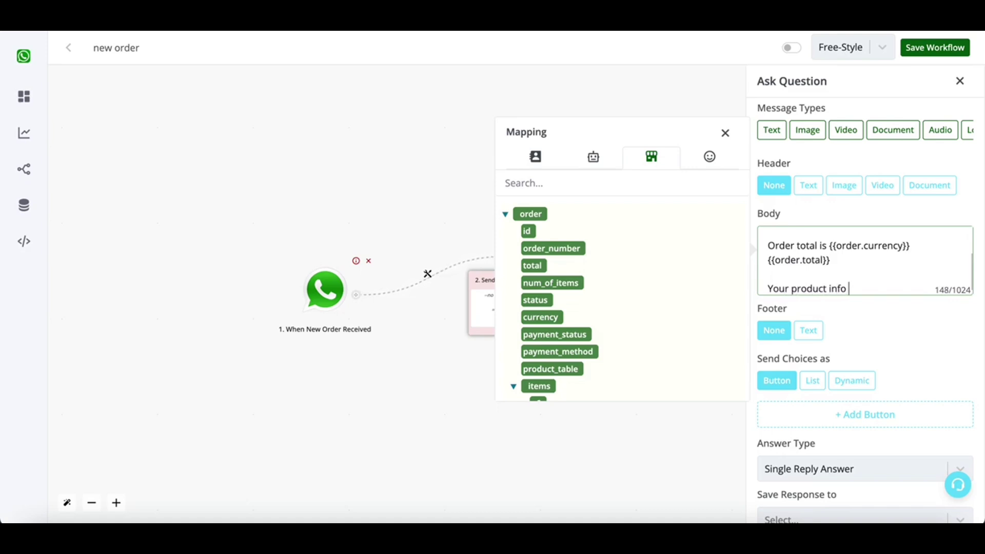
text(-)
key(Return)
scroll(599, 349, down, 2)
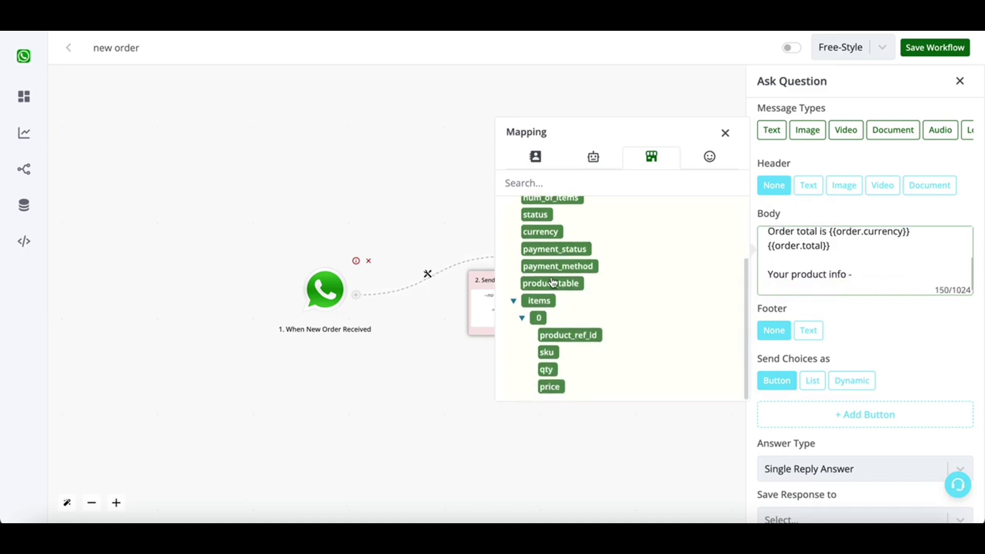
drag(552, 282, 882, 290)
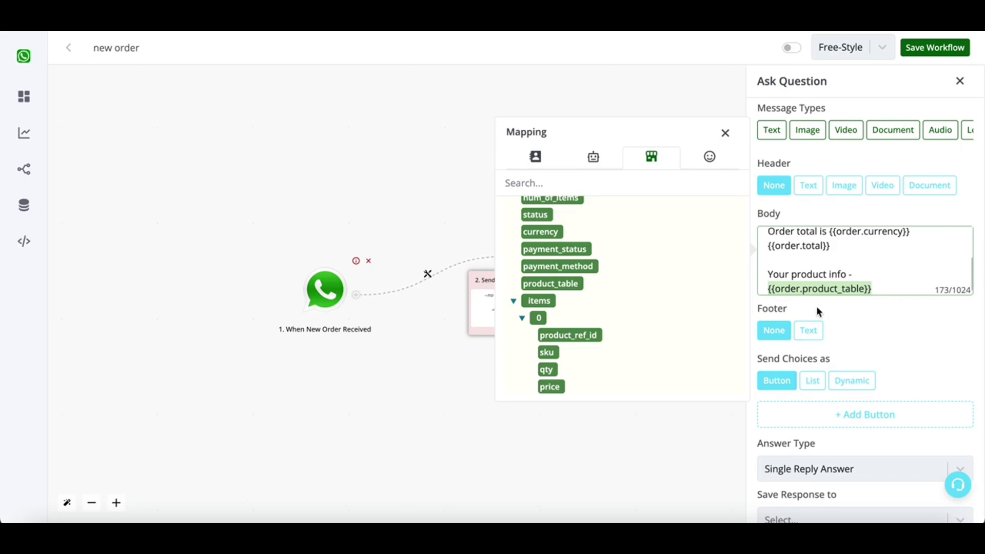
click(885, 281)
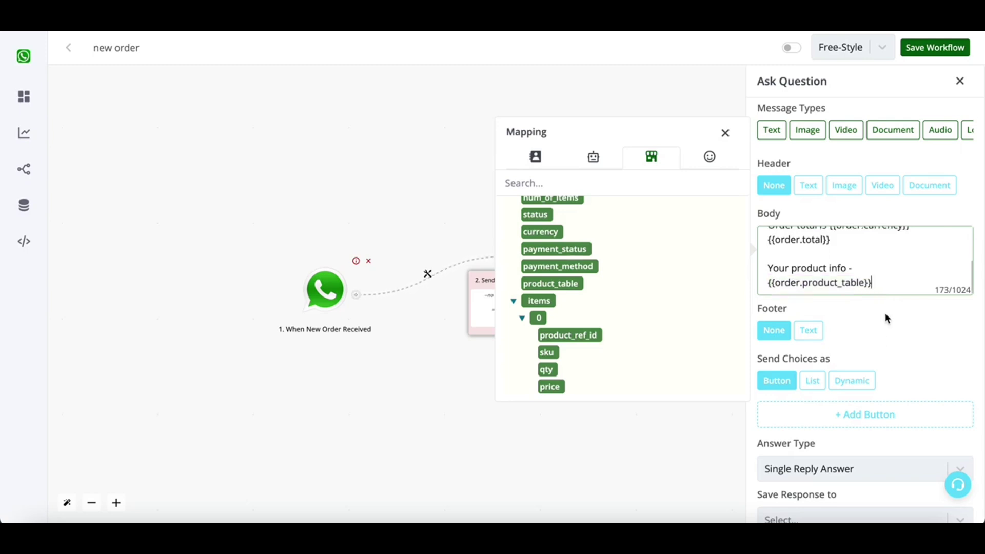
click(725, 132)
- Add a reply button to the question, label it "Proceed" and save its choice configuration
scroll(903, 333, down, 5)
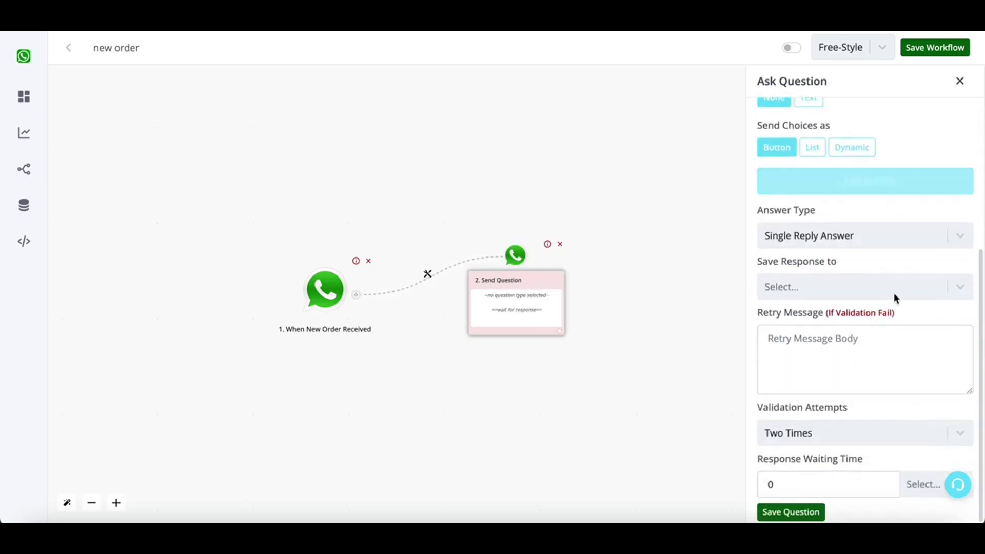
click(876, 182)
click(864, 193)
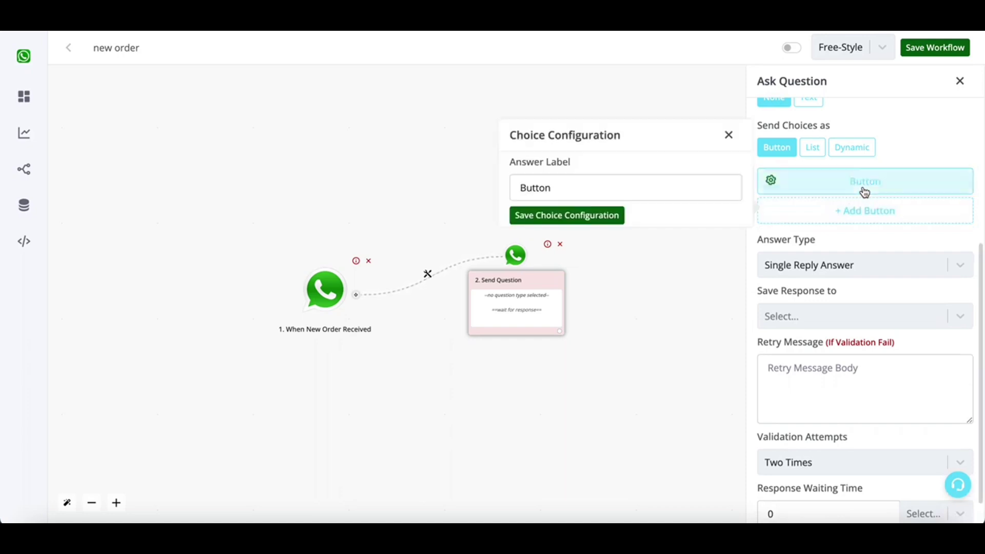
double_click(685, 188)
text(Proceed)
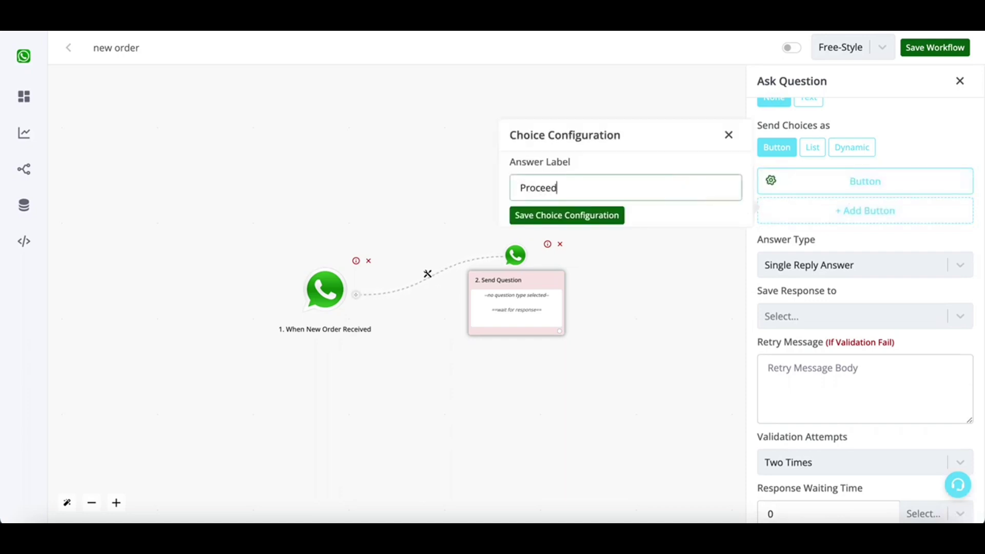
click(613, 214)
- Add a second reply button to the question, label it "Cancel" and save its choice configuration
click(861, 210)
click(796, 222)
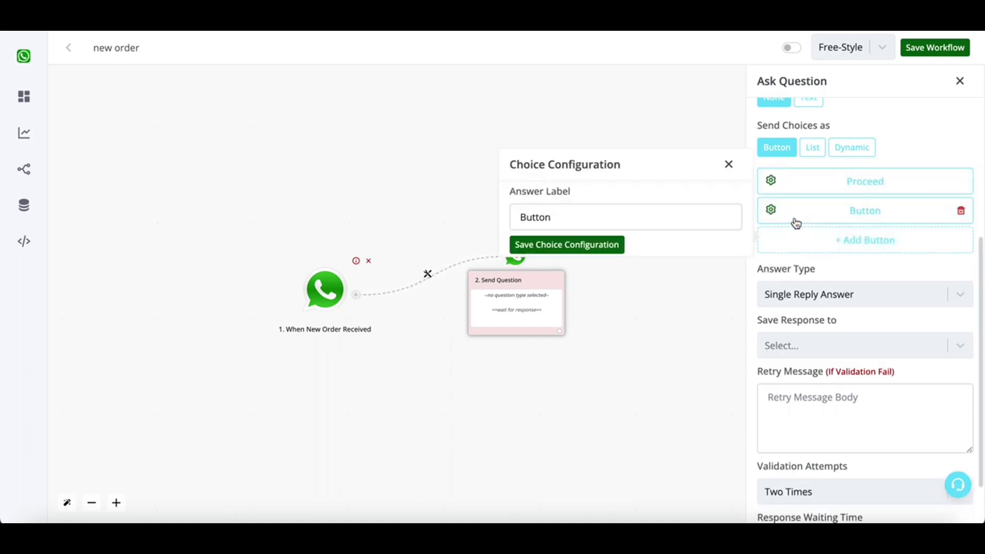
double_click(617, 216)
text(Canc)
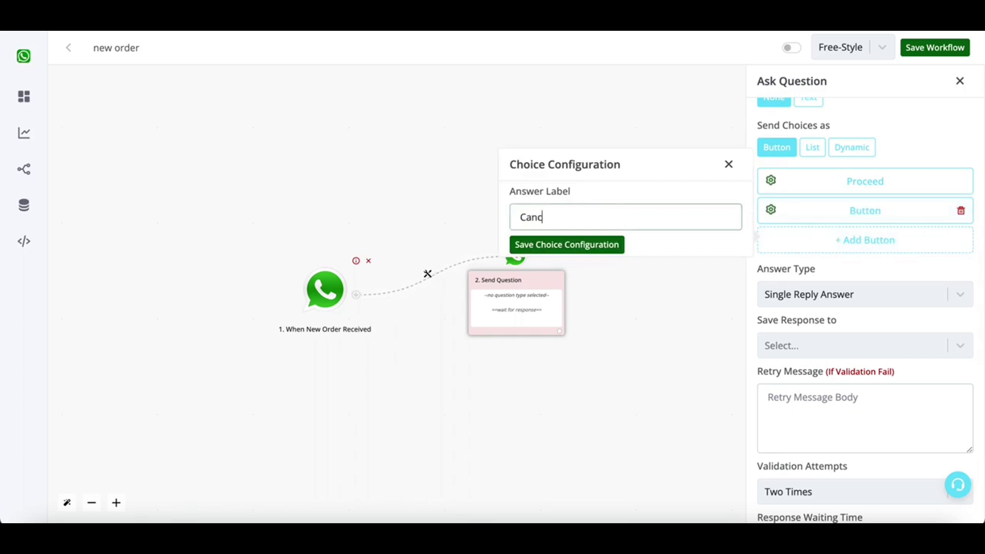
text(el)
click(564, 247)
- After a blank line, end the message body with "Kindly click below button to continue" and save the question
scroll(890, 255, up, 2)
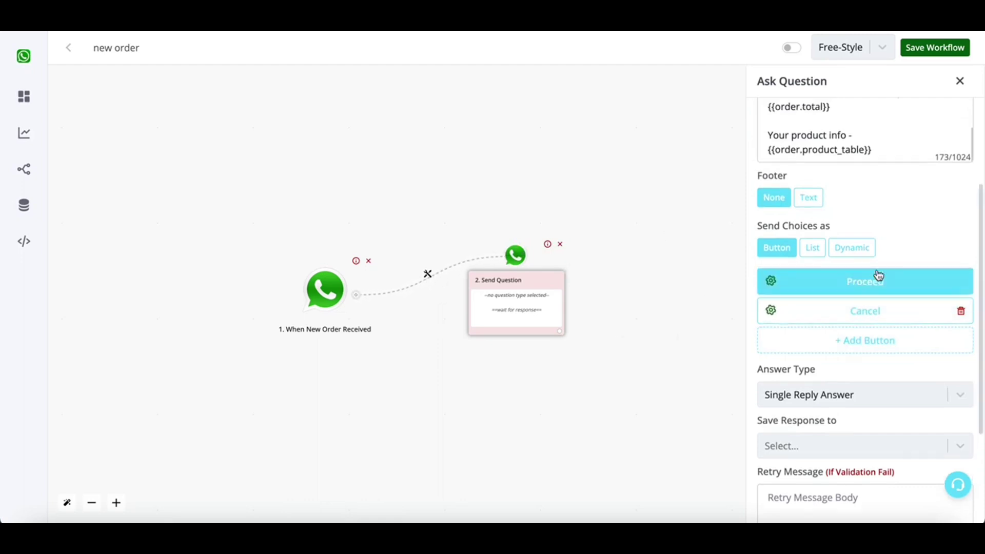
scroll(879, 277, up, 2)
click(881, 228)
key(Return)
key(Return)
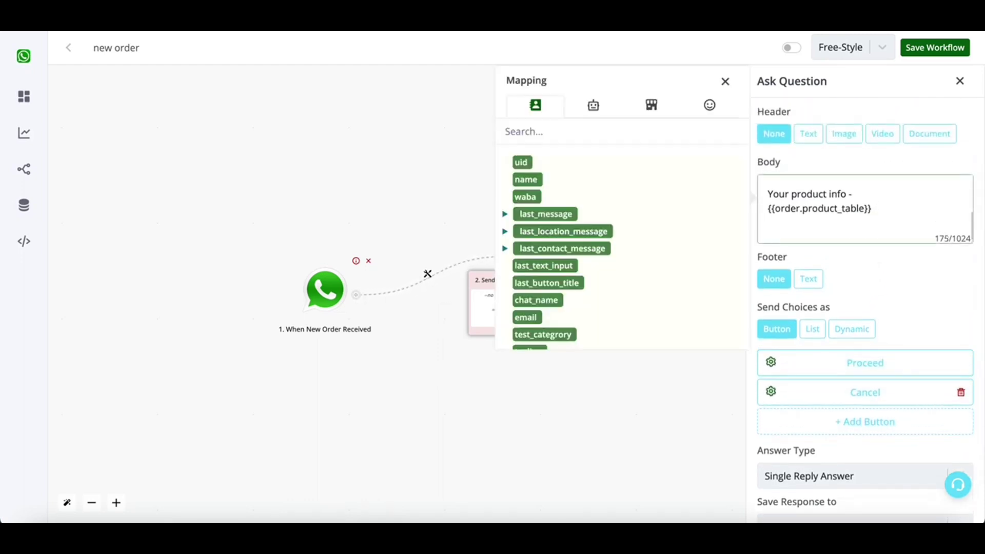
text(Kindly click below but)
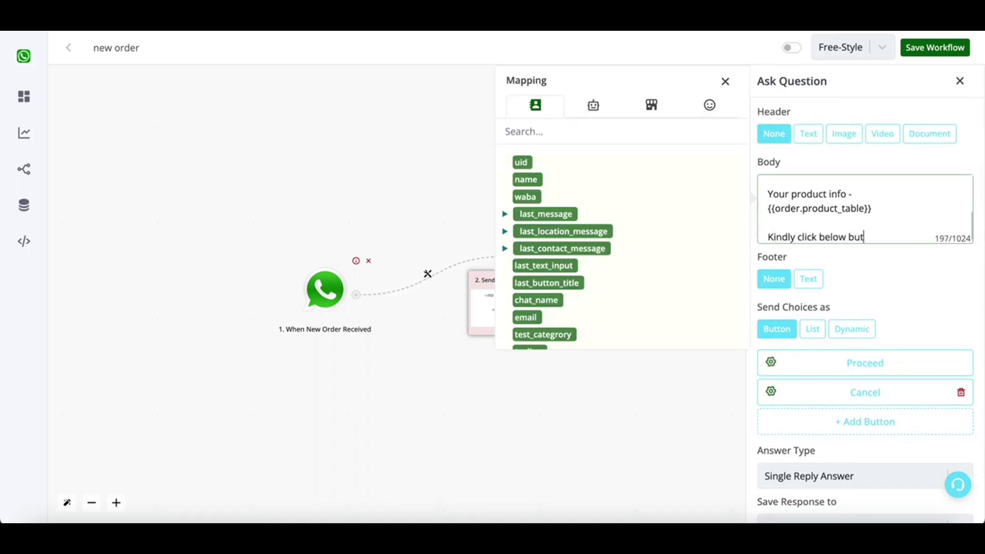
text(ton to continu)
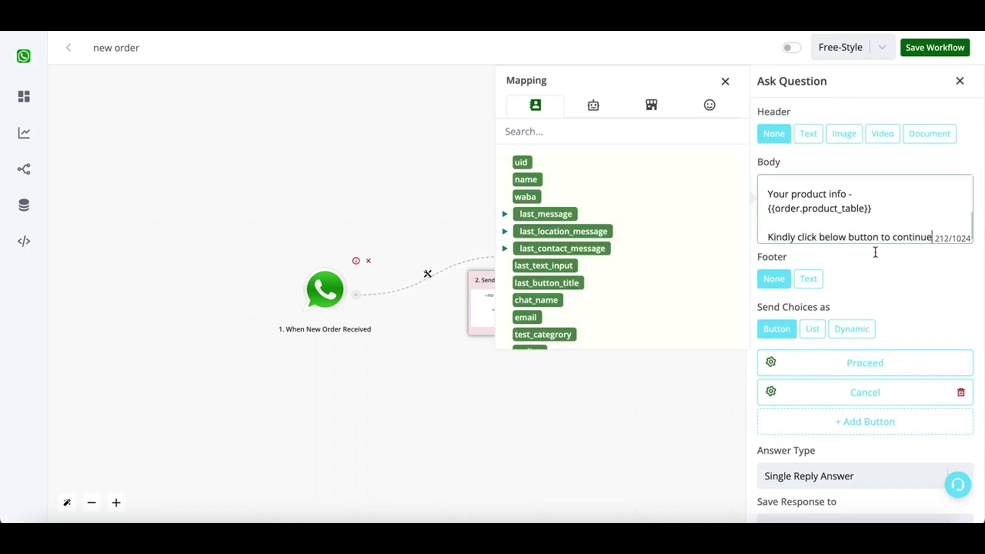
text(e)
scroll(867, 257, down, 5)
click(818, 510)
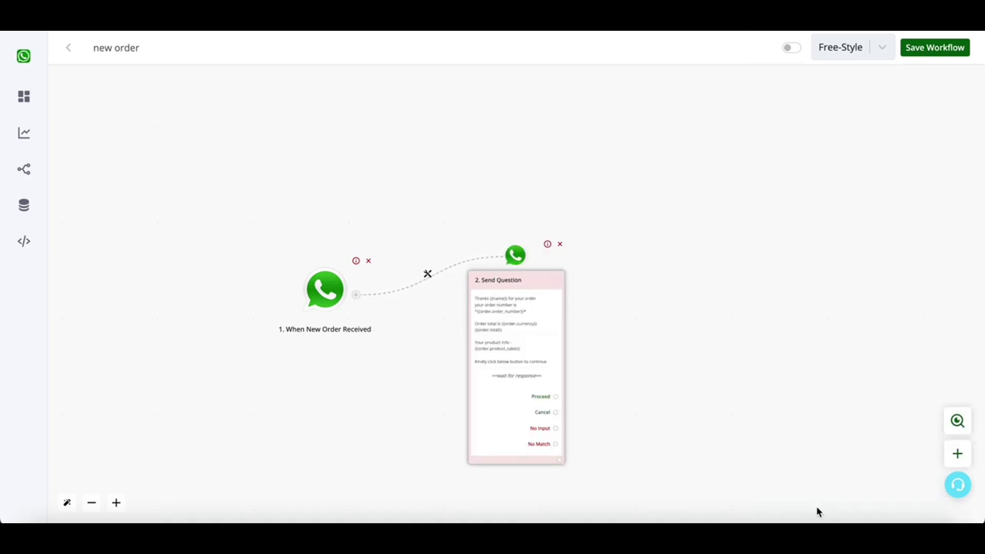
- Branch from the question's Cancel choice to a Native Ecommerce action of type Update Order
scroll(562, 417, up, 3)
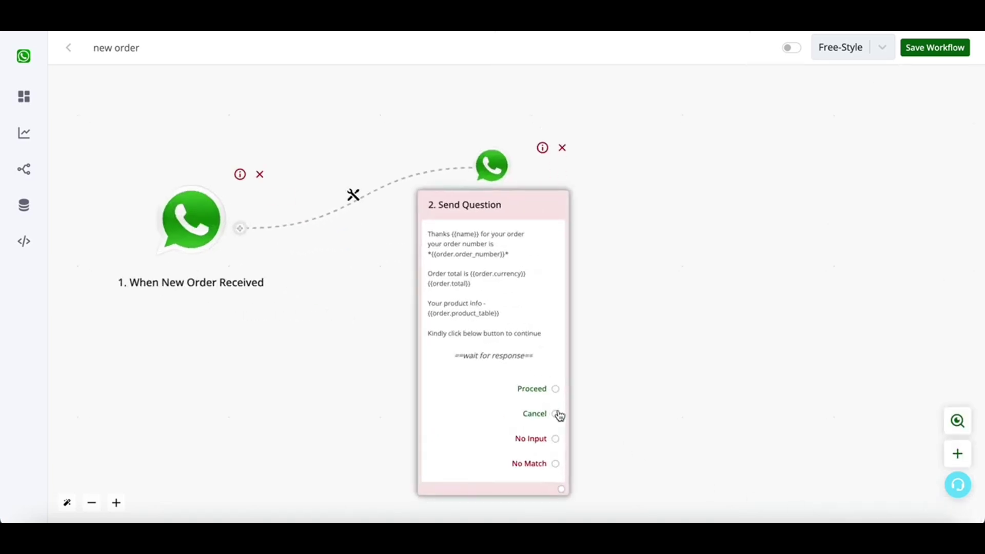
click(557, 414)
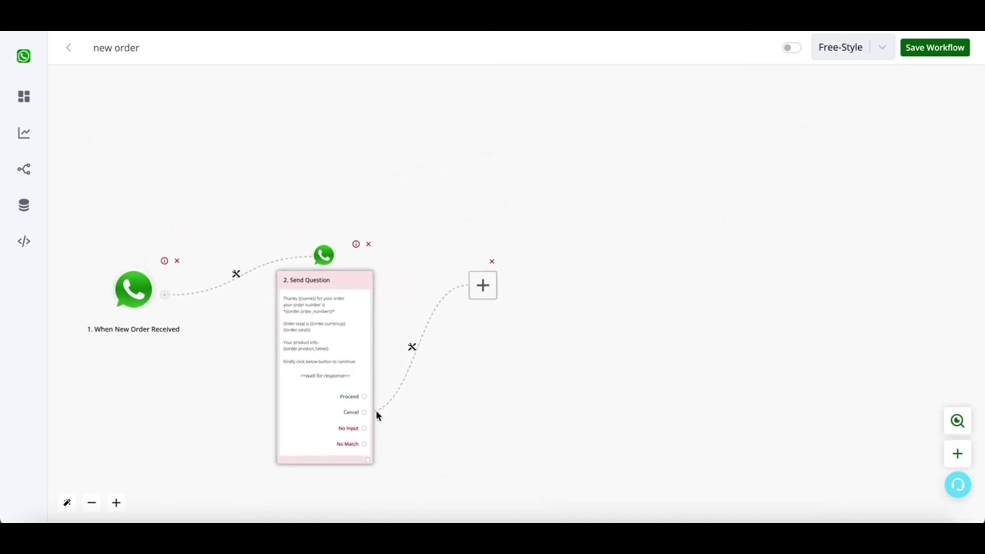
click(470, 301)
scroll(816, 328, down, 2)
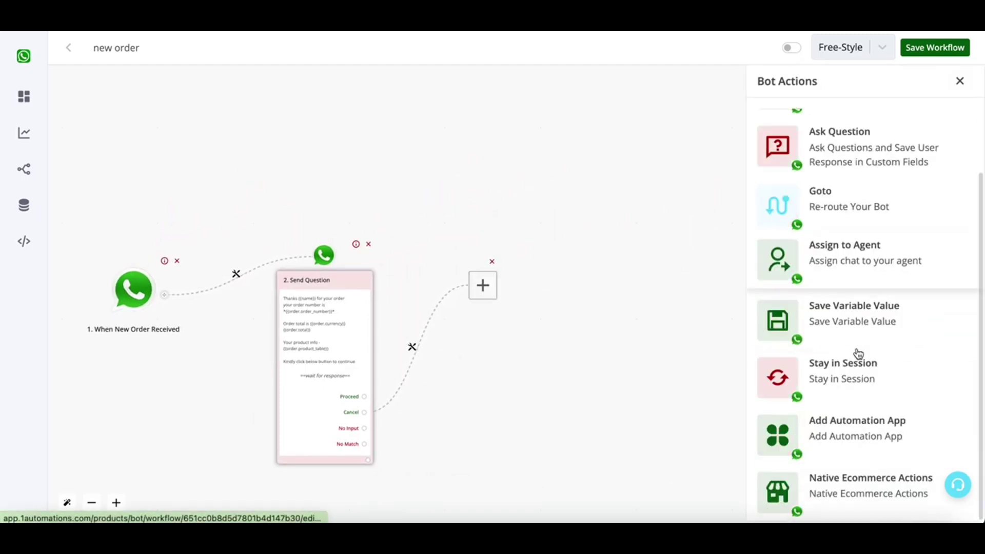
click(871, 500)
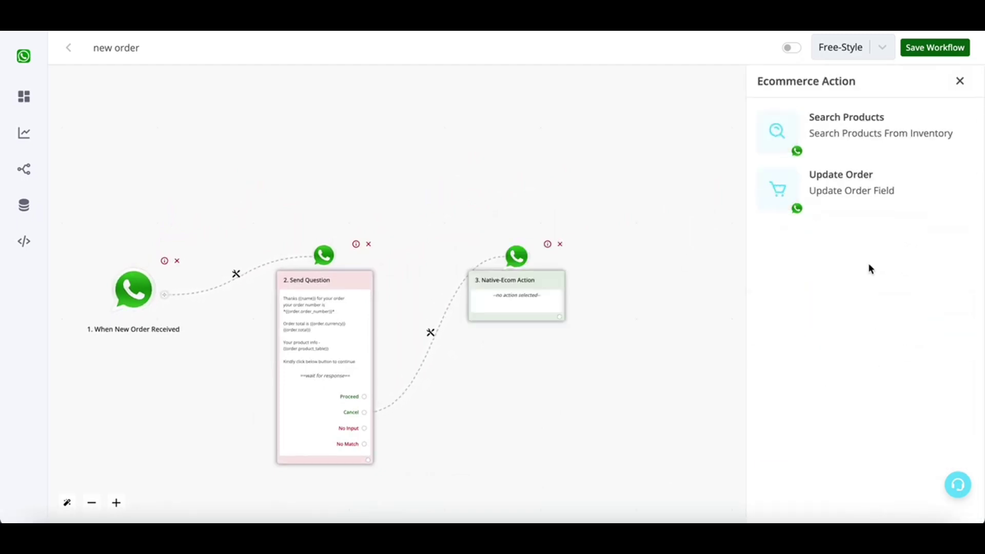
click(864, 196)
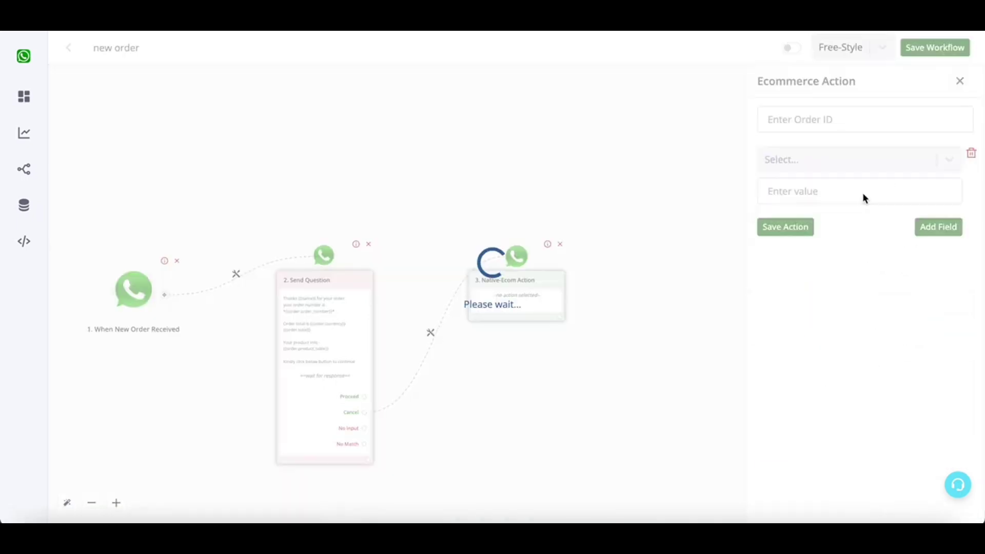
- Map the Update Order action's order ID to the {{order.id}} variable
click(853, 125)
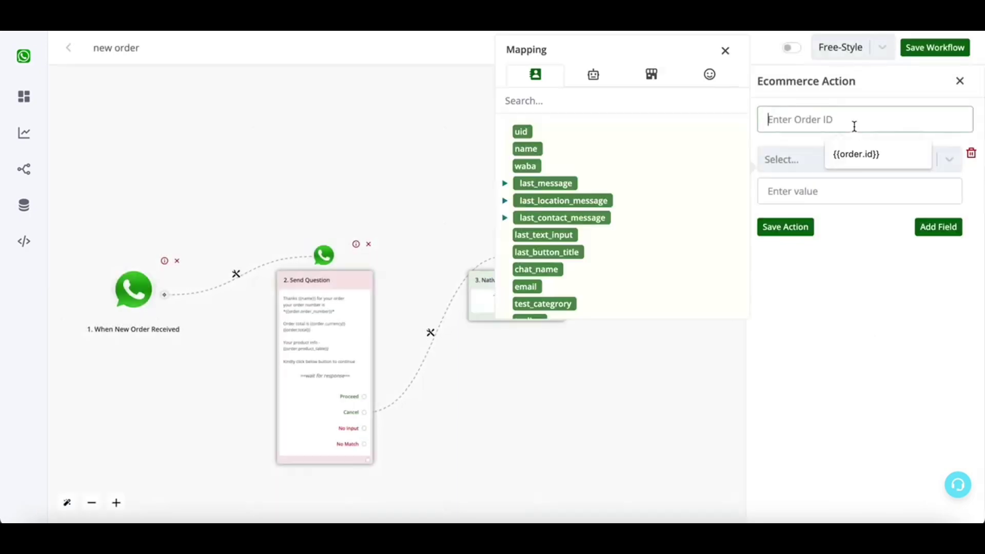
click(651, 75)
click(527, 148)
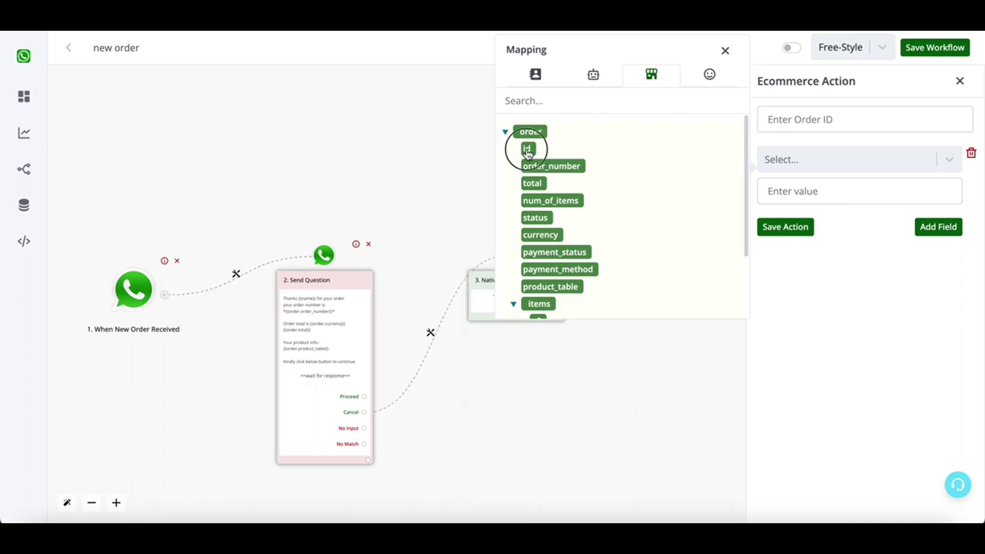
- Have the action update the Order Status field to "Cancelled" and save the action
click(776, 161)
scroll(834, 291, down, 5)
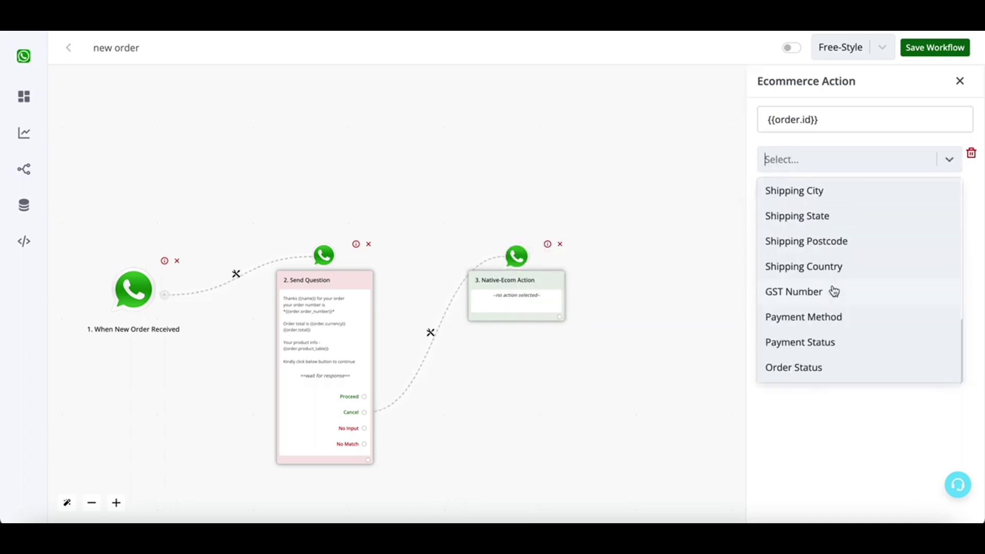
scroll(839, 291, up, 1)
scroll(838, 293, down, 1)
click(808, 368)
click(827, 188)
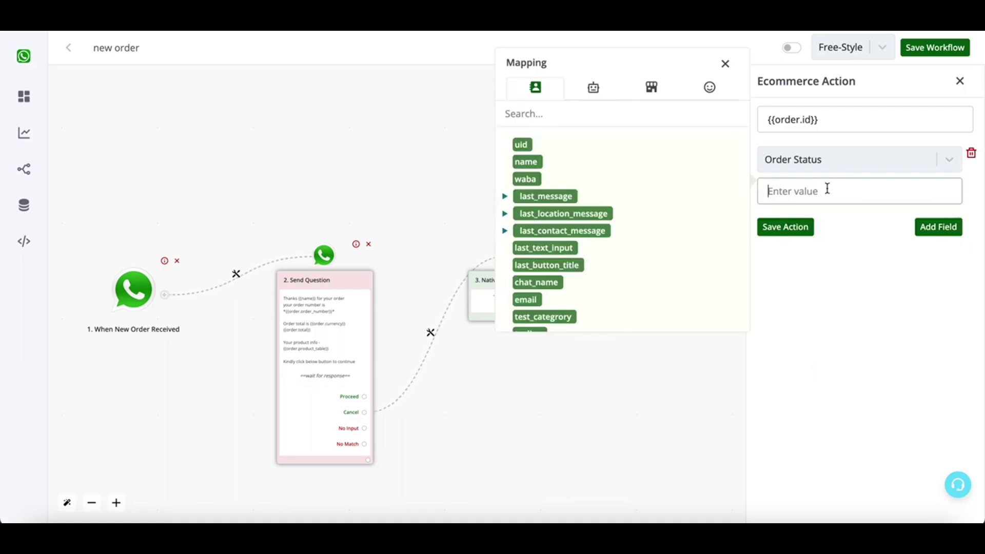
text(Cancelled)
click(799, 225)
- Add a Send Message text step after the Update Order action reading "Your order has been cancelled" and save it
click(559, 329)
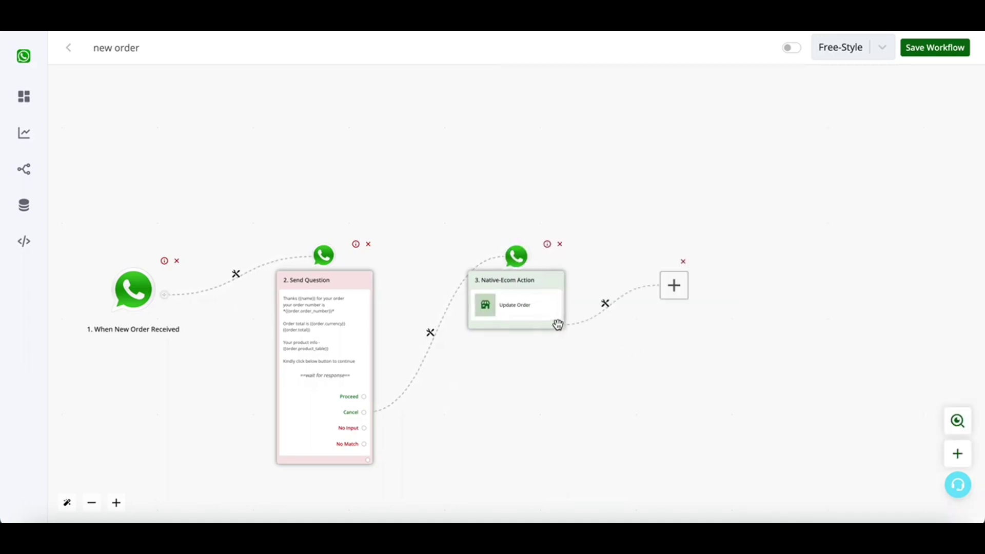
click(477, 269)
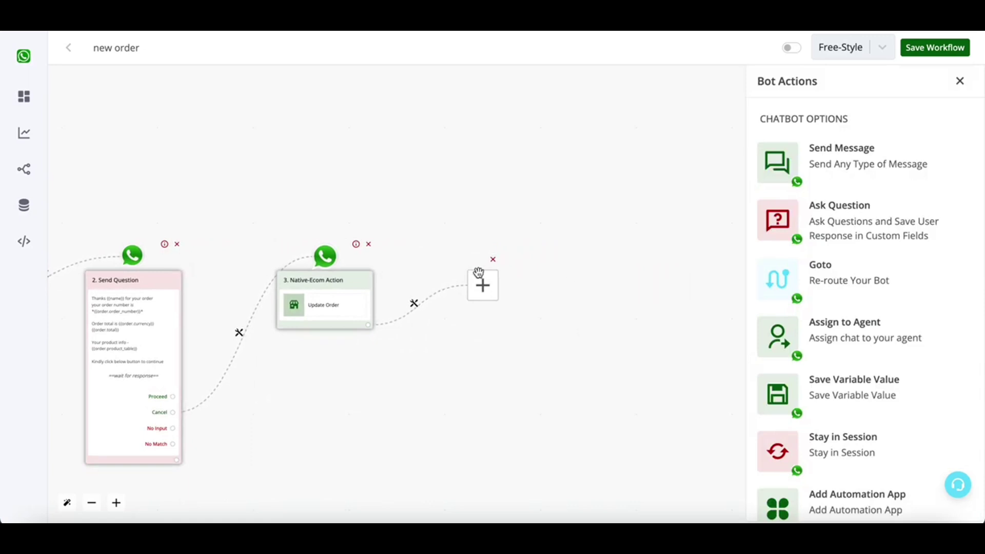
click(932, 169)
click(875, 138)
click(846, 194)
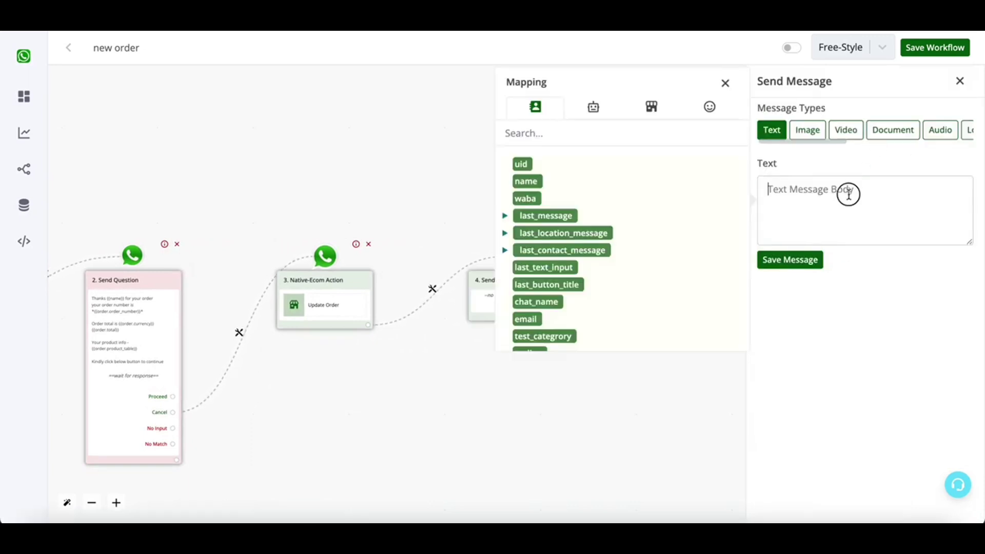
text(Your order ha)
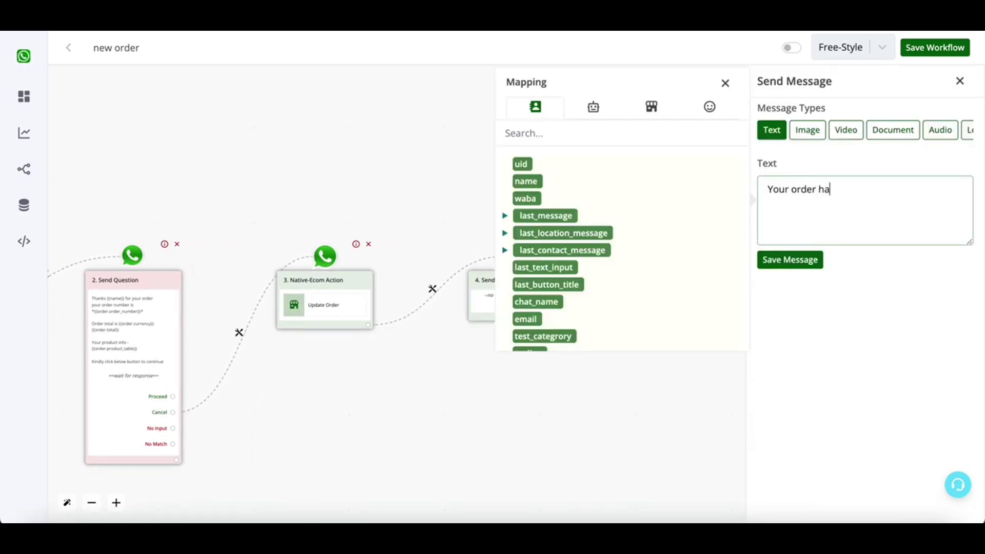
text(s been cancelled)
click(783, 257)
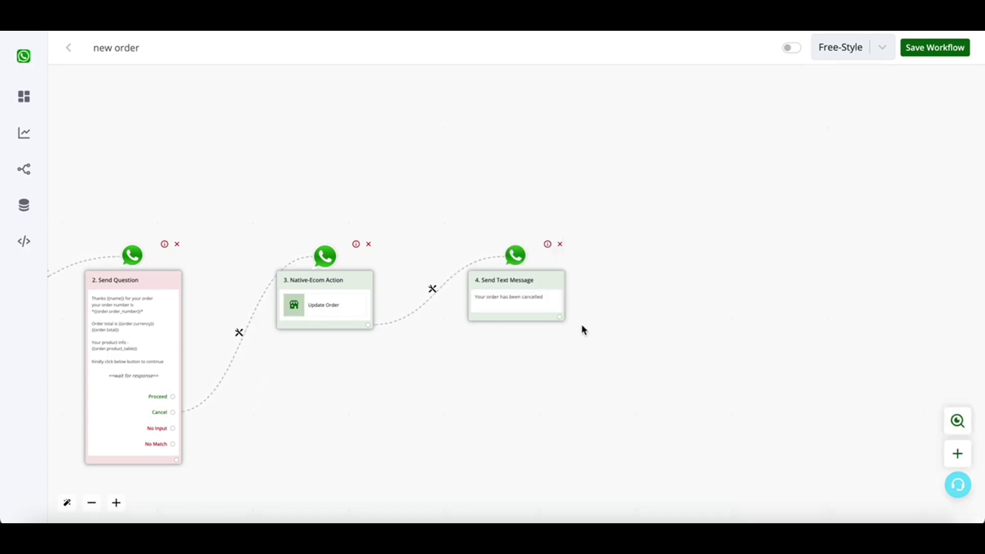
click(559, 316)
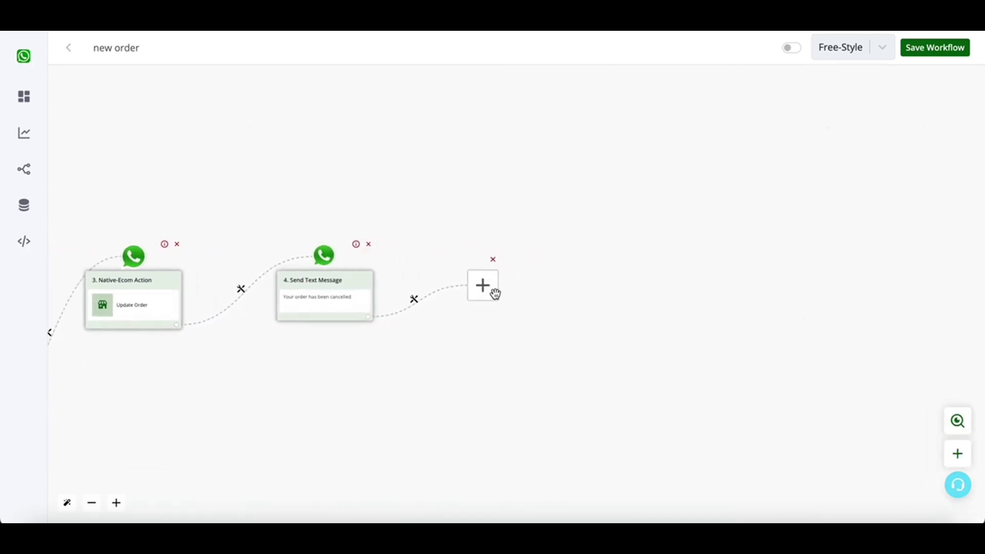
click(490, 290)
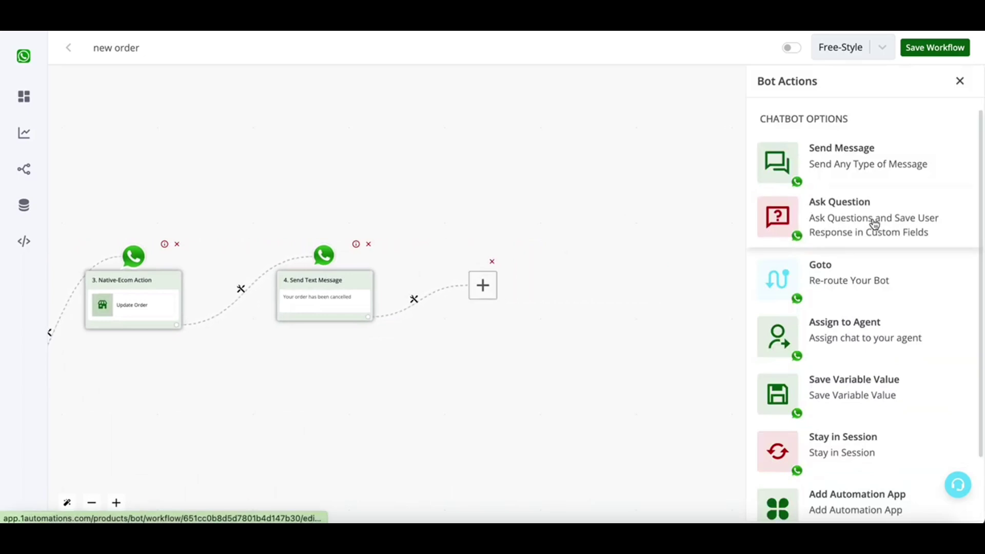
click(892, 242)
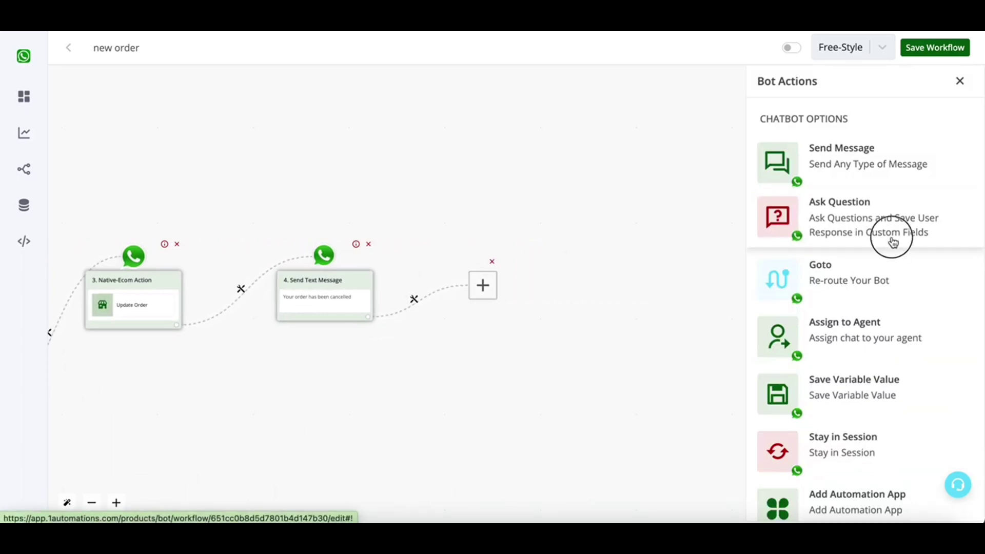
scroll(916, 400, down, 5)
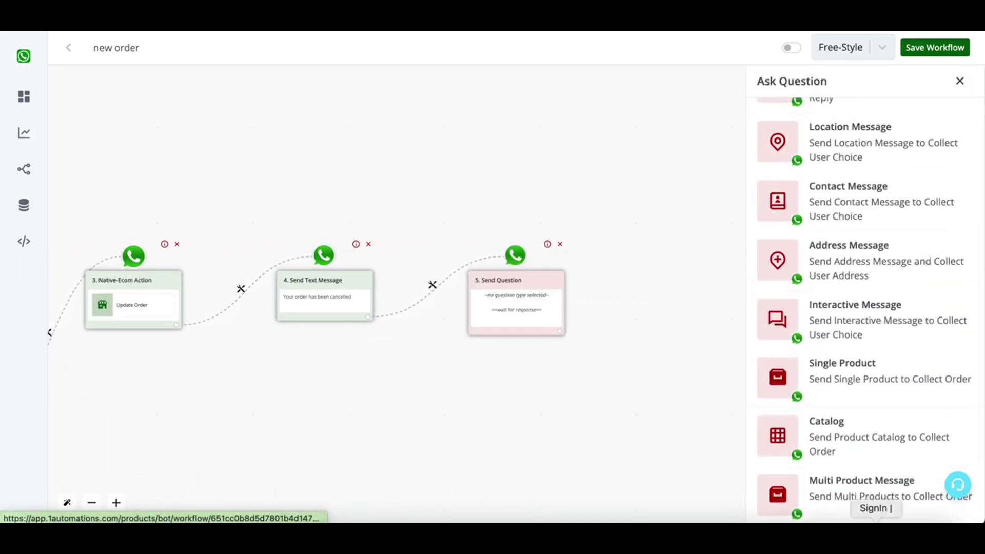
click(560, 244)
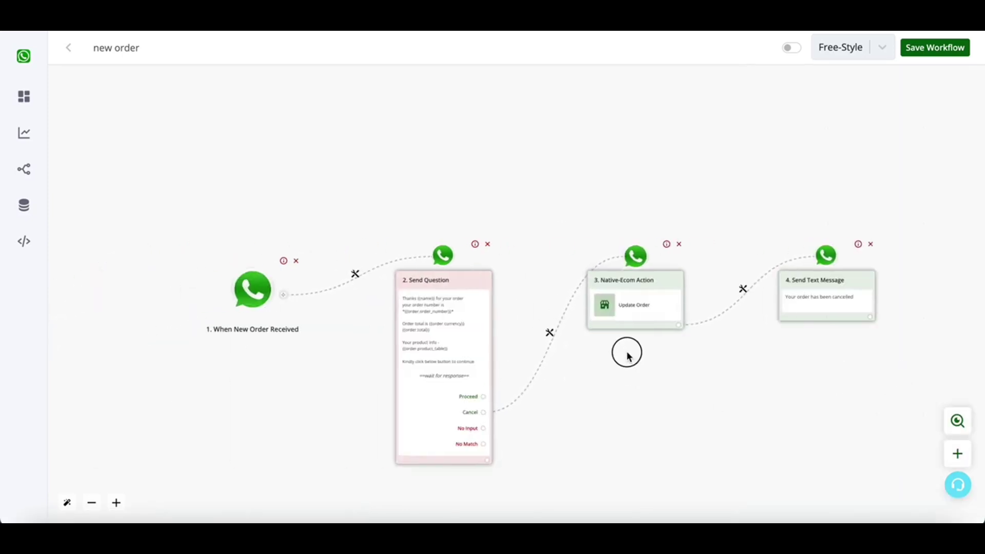
- Move the Update Order node and the cancellation message node down below the level of the Send Question node
scroll(505, 269, down, 3)
scroll(496, 267, up, 4)
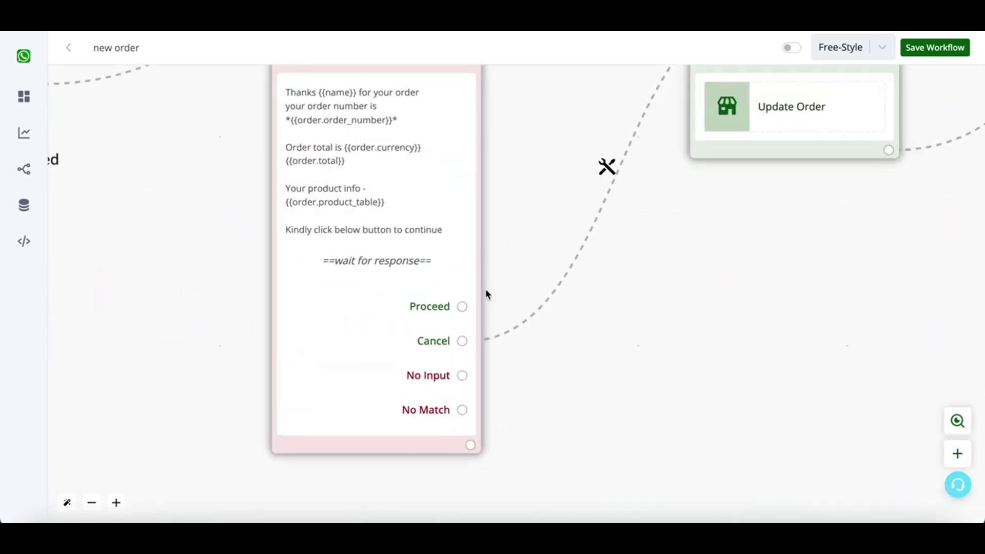
scroll(789, 212, down, 4)
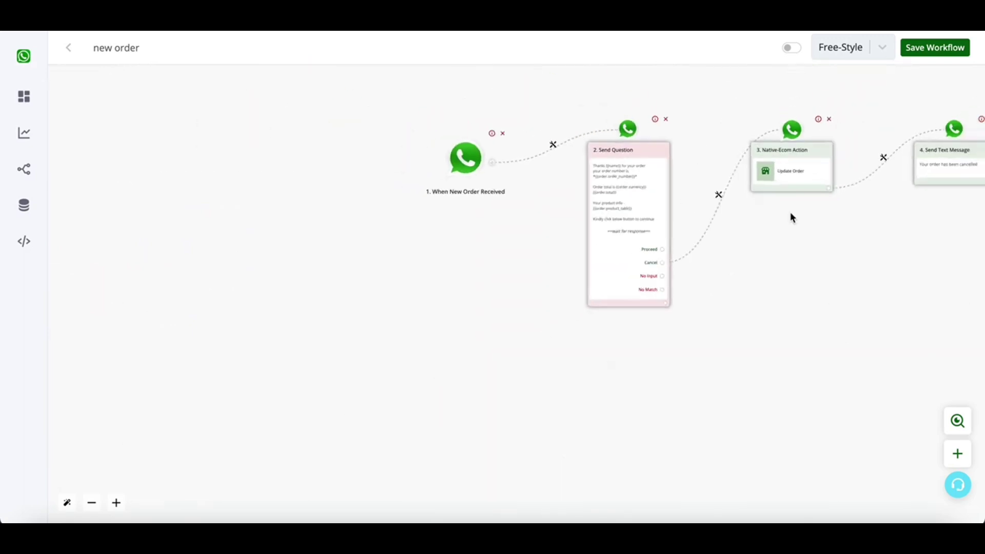
drag(795, 171, 796, 362)
click(963, 155)
drag(963, 156, 960, 347)
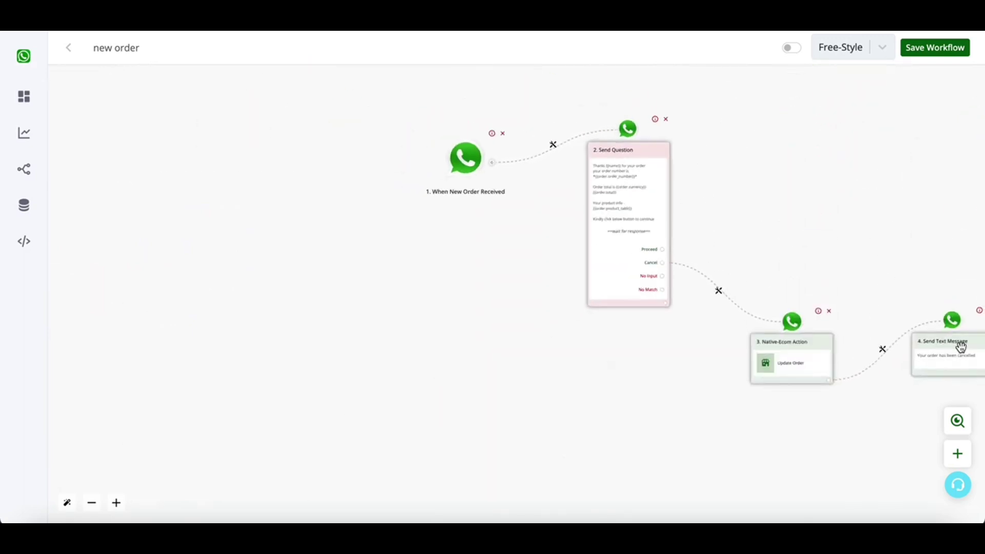
- Add an Ask Question step to the Send Question node's Proceed reply and choose the Address Message type
scroll(717, 274, up, 3)
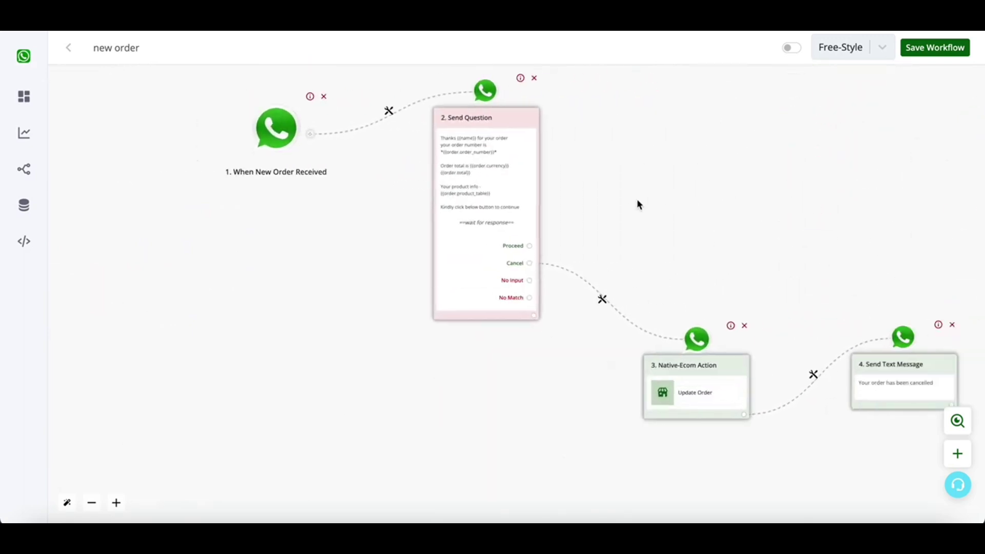
drag(622, 191, 550, 226)
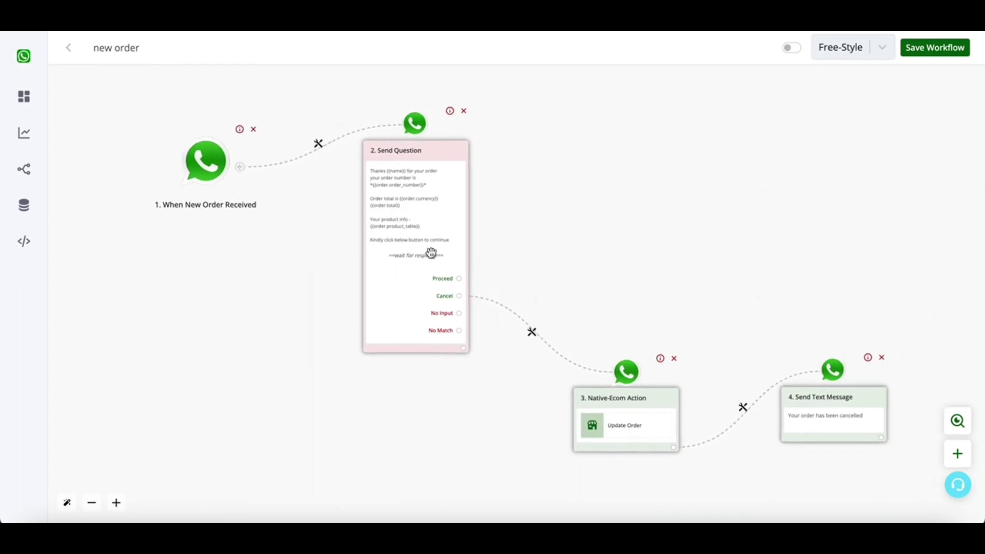
scroll(431, 253, up, 3)
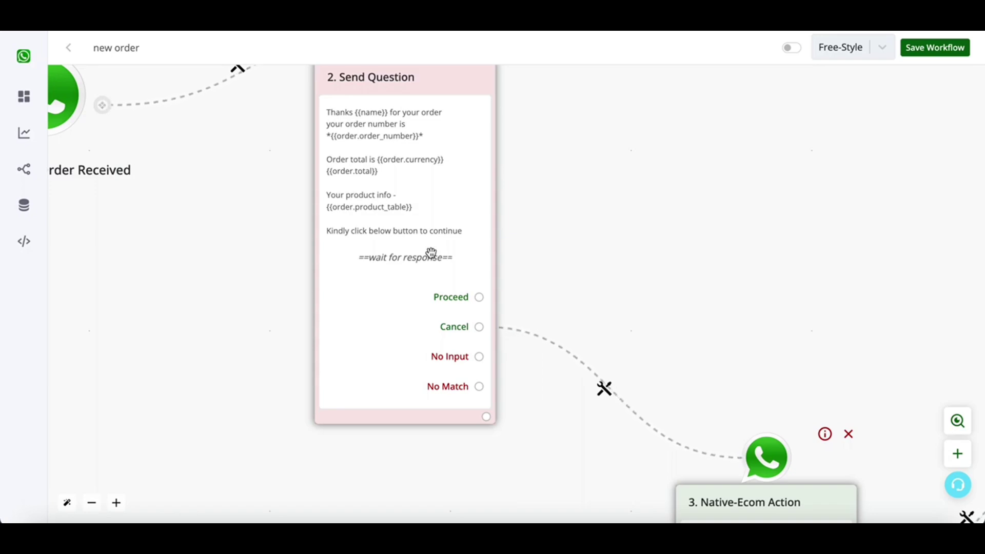
click(479, 295)
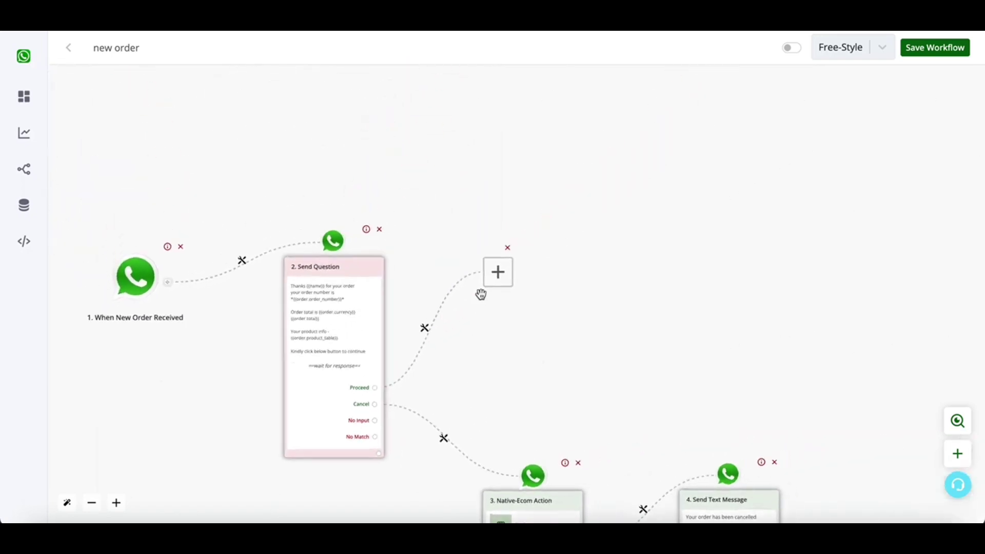
click(481, 293)
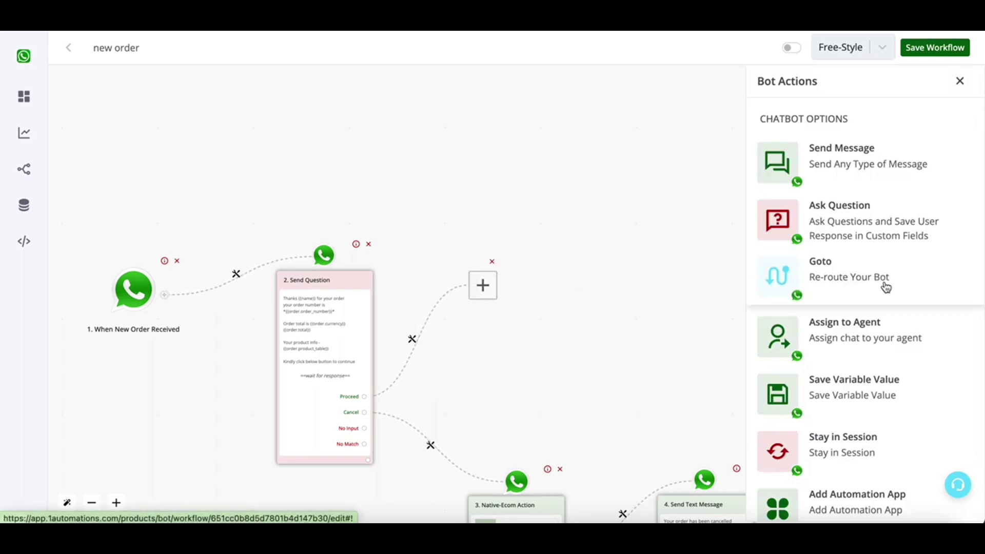
click(873, 241)
scroll(873, 230, down, 5)
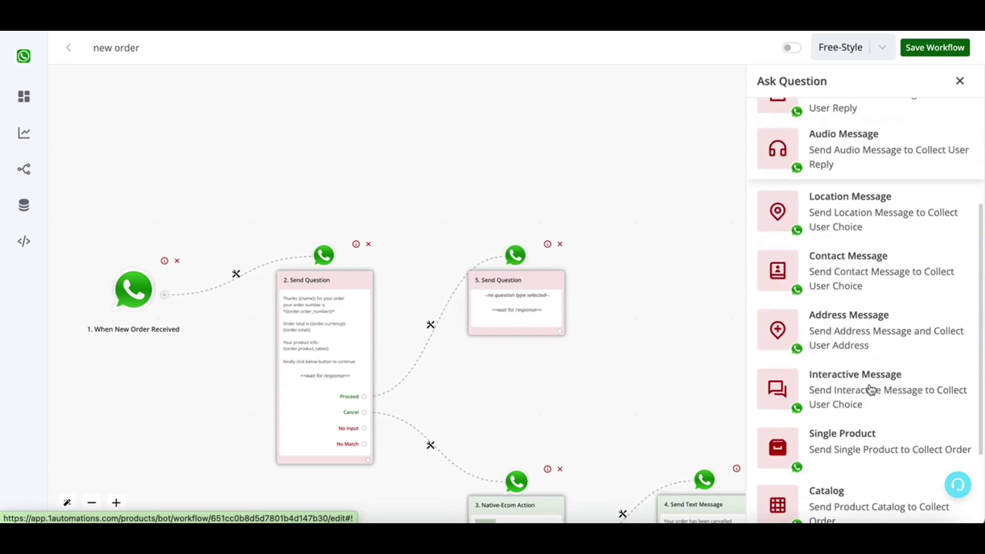
click(902, 254)
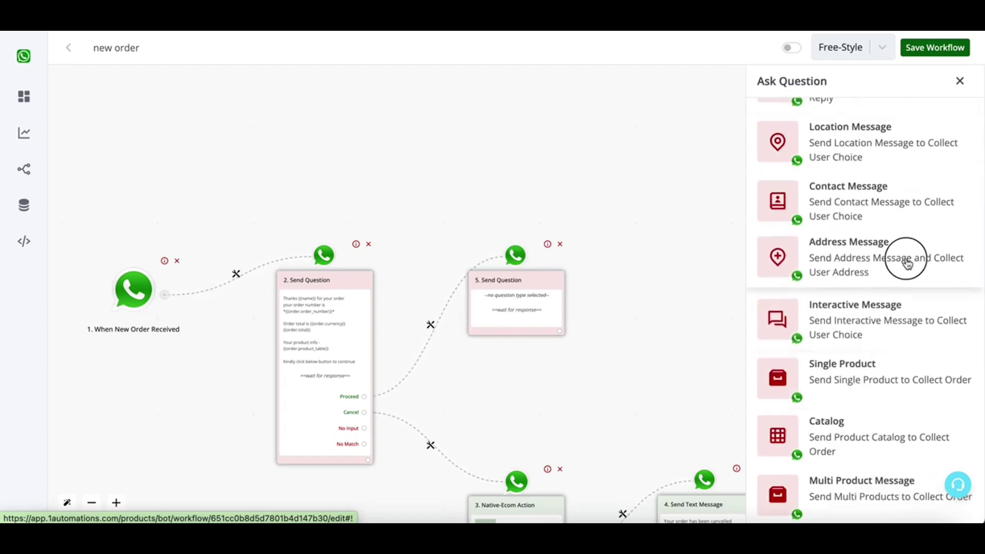
- Set the address question's body text to "Kindly enter your address"
scroll(908, 263, up, 2)
scroll(890, 263, up, 3)
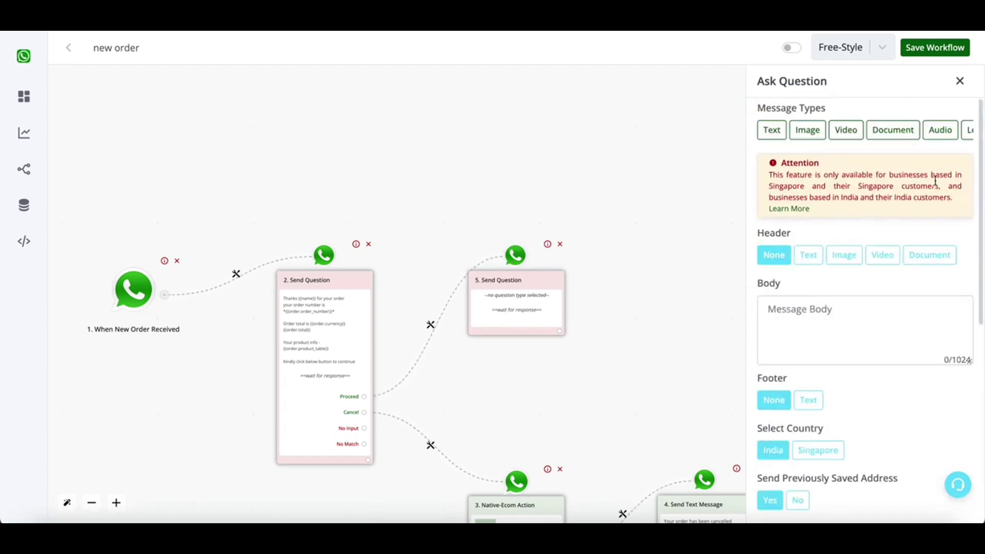
drag(786, 189, 911, 206)
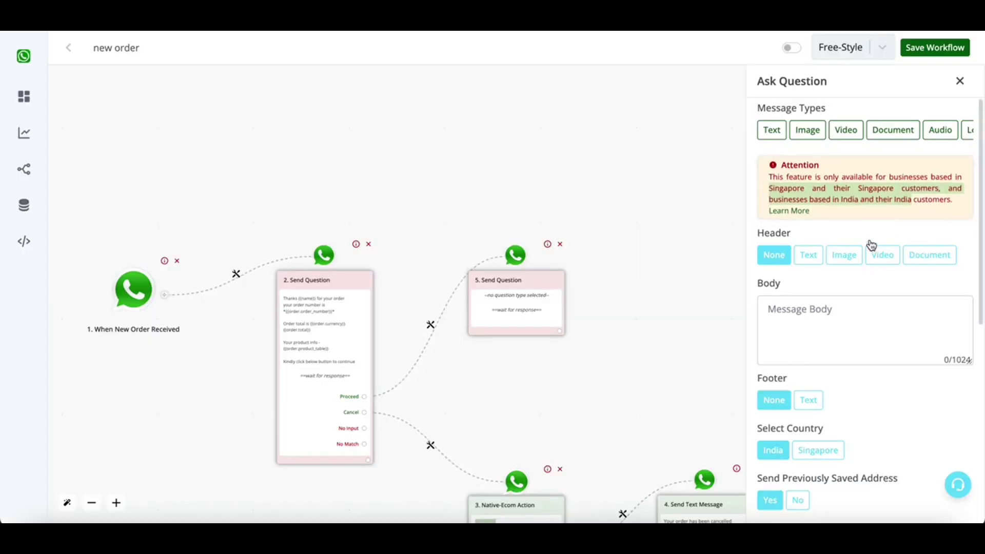
scroll(866, 228, down, 2)
click(865, 228)
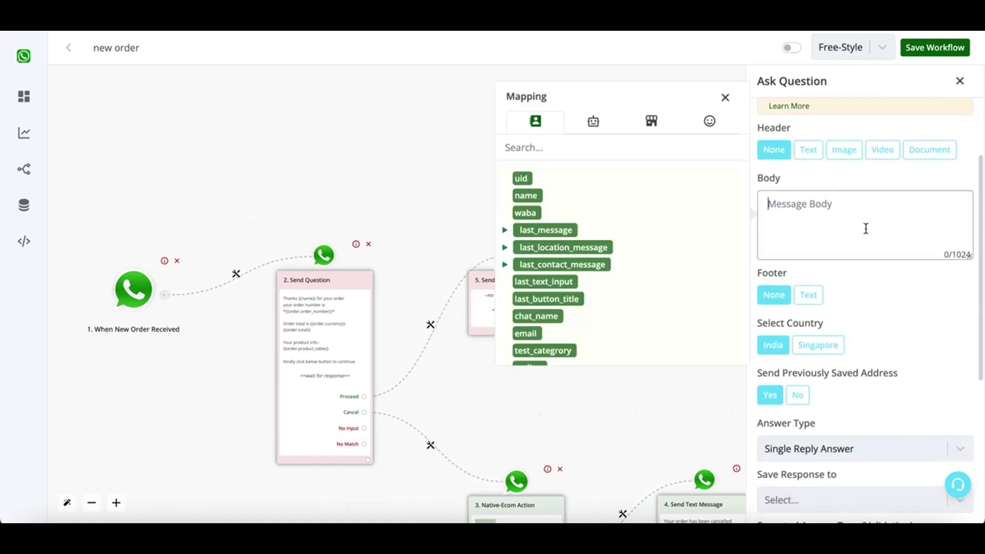
text(Kindly send your address)
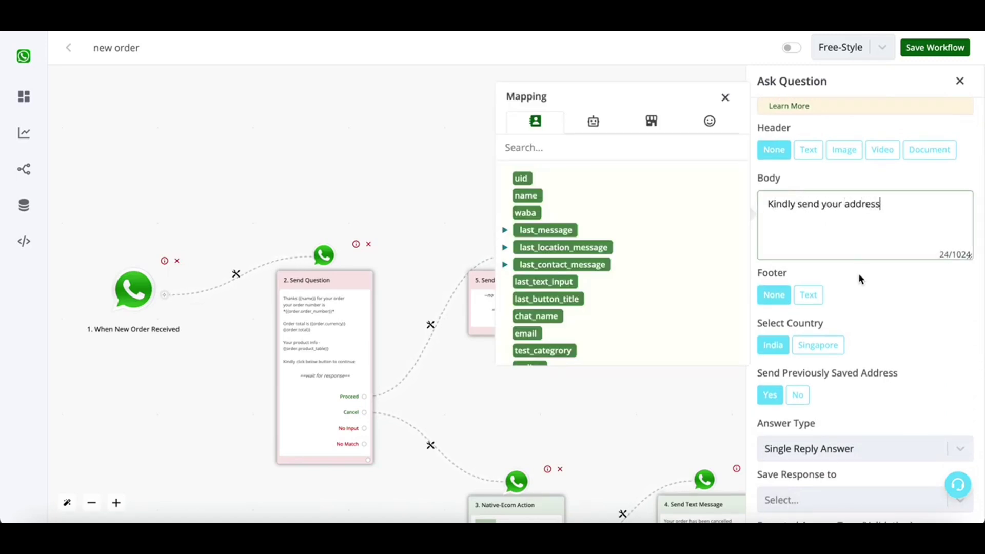
double_click(814, 207)
text(en)
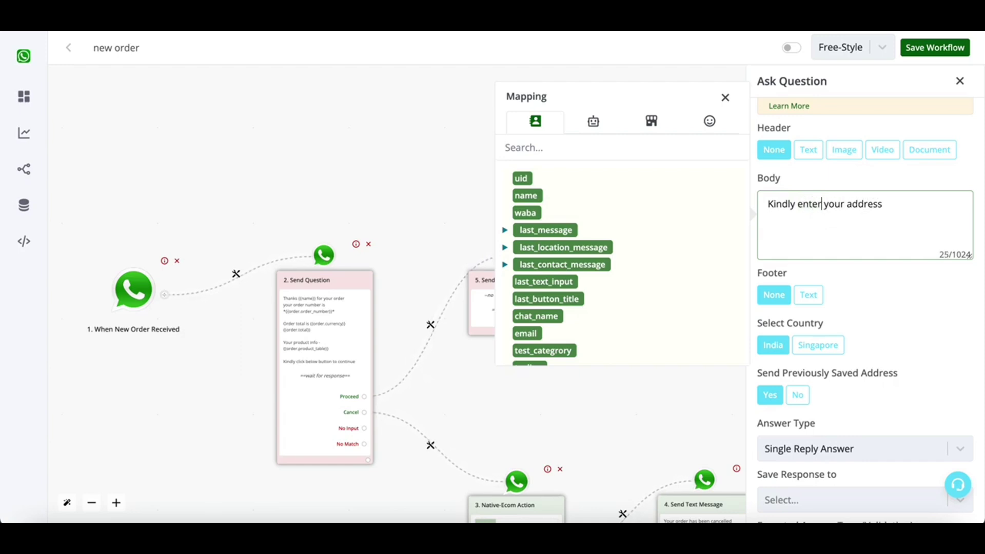
- Review and save the address question with its remaining options as they are, and move its node higher on the canvas
scroll(894, 287, down, 2)
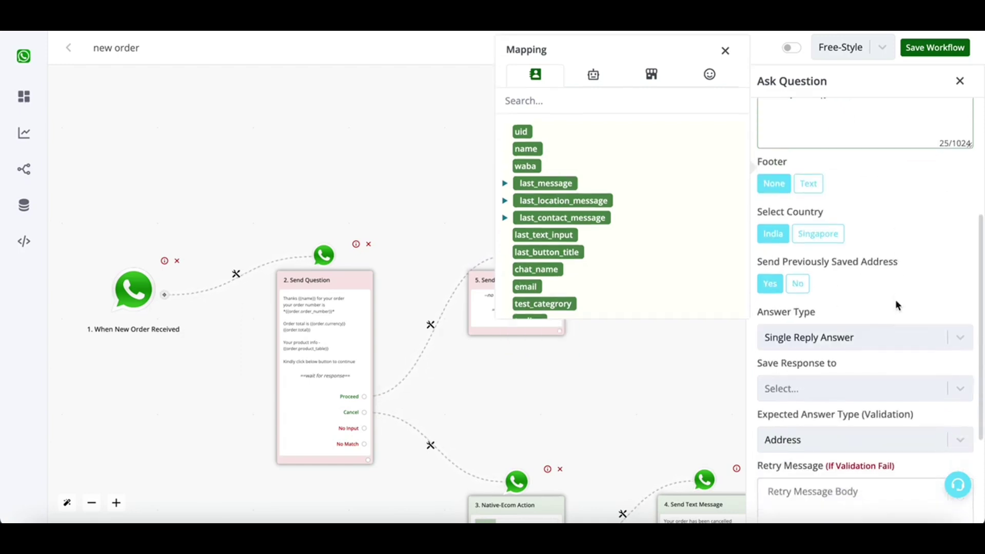
triple_click(778, 213)
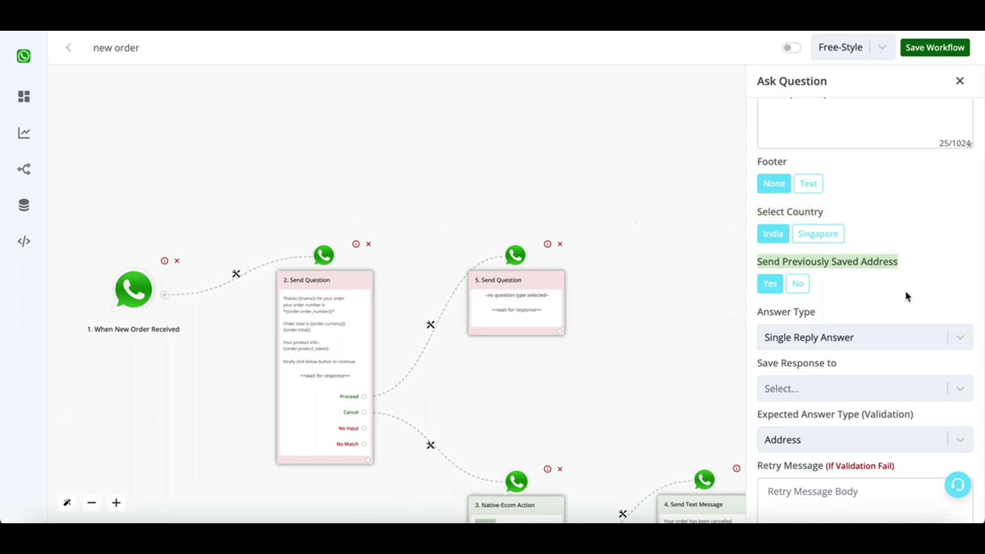
scroll(905, 291, down, 2)
scroll(905, 290, up, 6)
scroll(905, 290, down, 7)
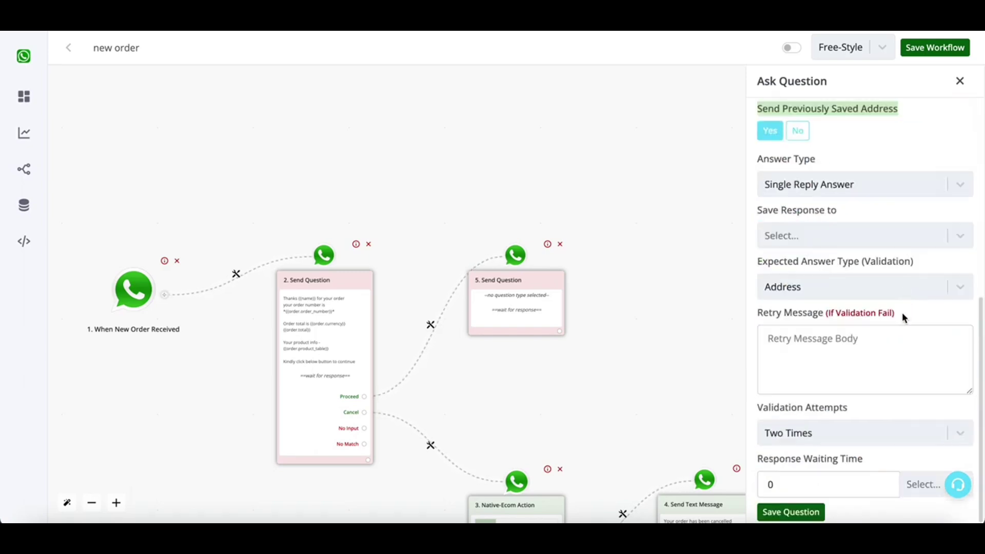
scroll(820, 209, up, 7)
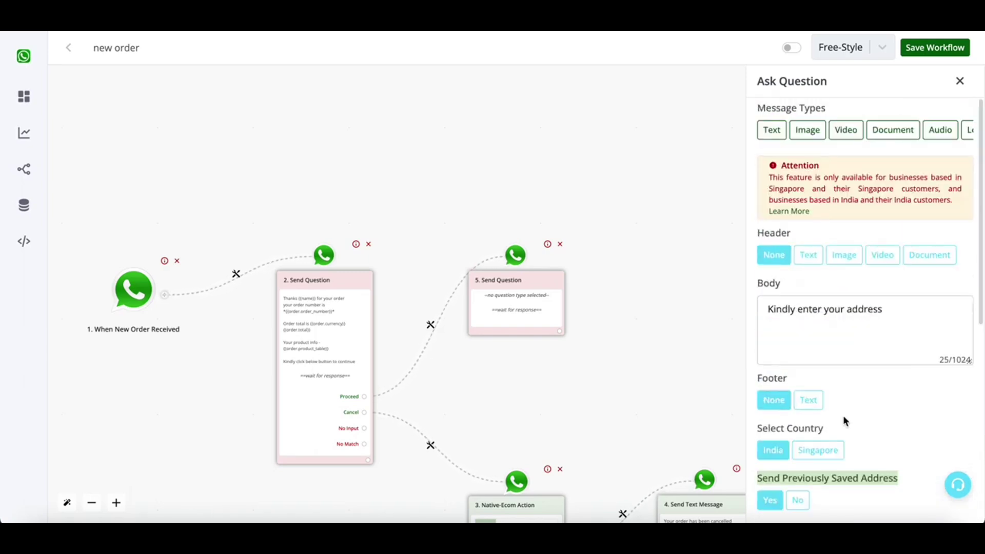
scroll(845, 421, down, 7)
click(800, 513)
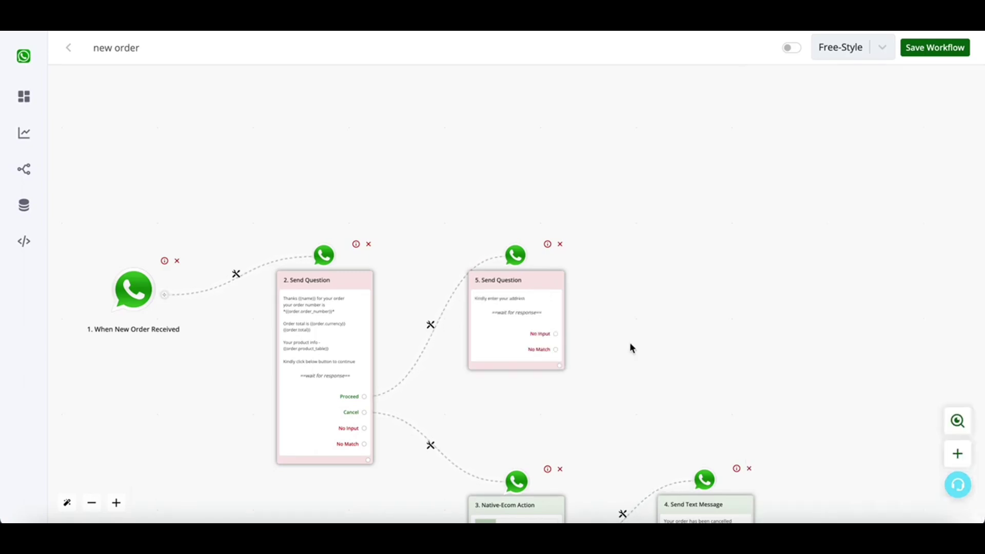
drag(529, 298, 529, 233)
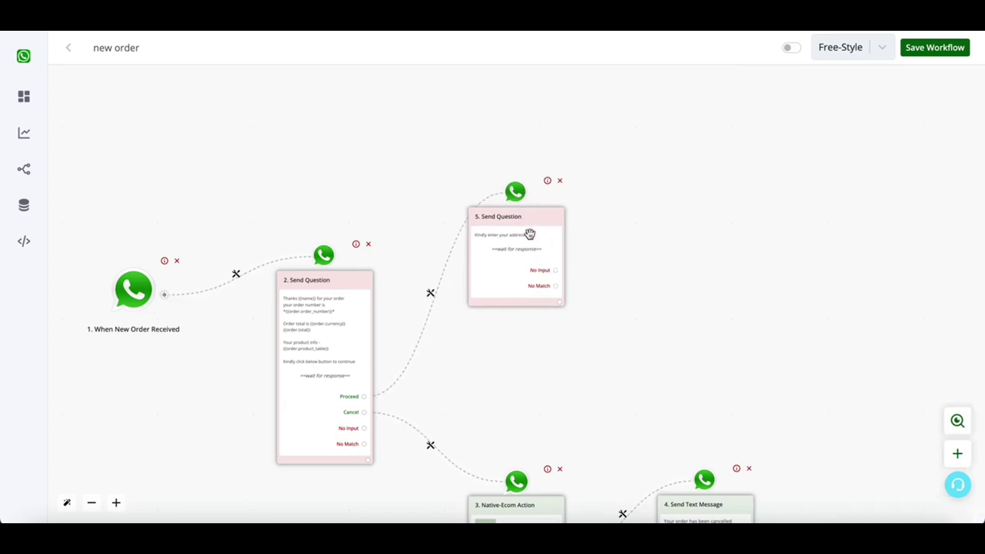
- Add a Native Ecommerce Update Order action after the address question
click(560, 303)
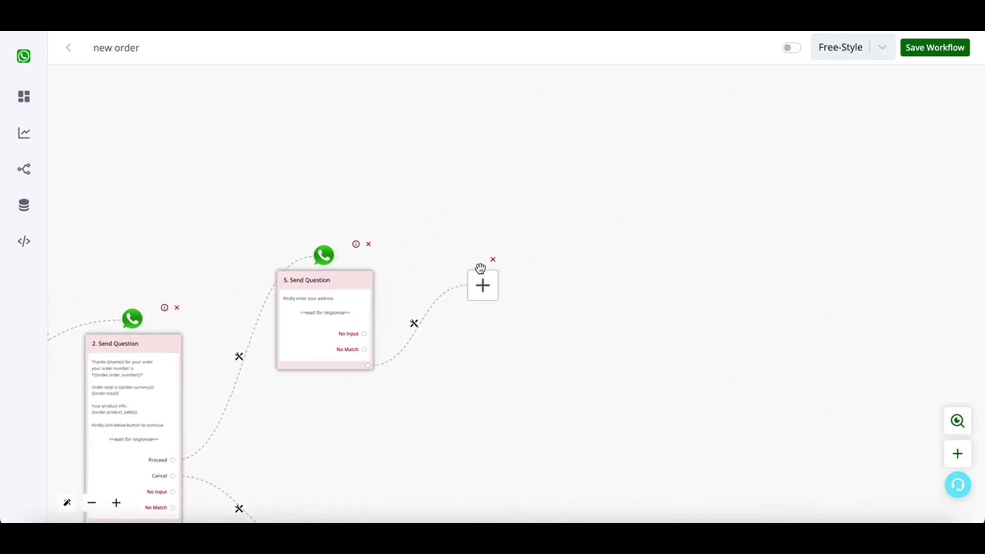
click(480, 269)
scroll(905, 315, down, 2)
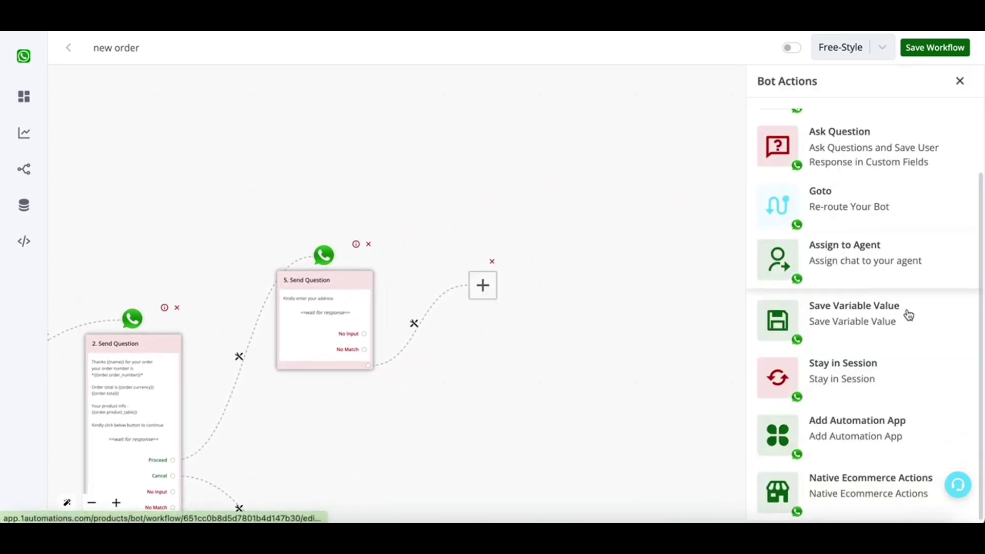
click(873, 509)
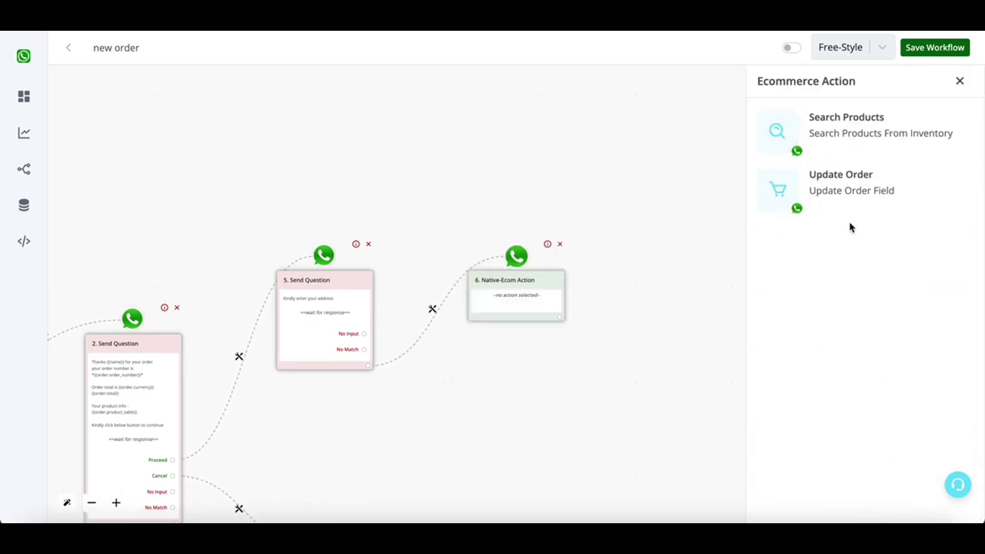
click(821, 189)
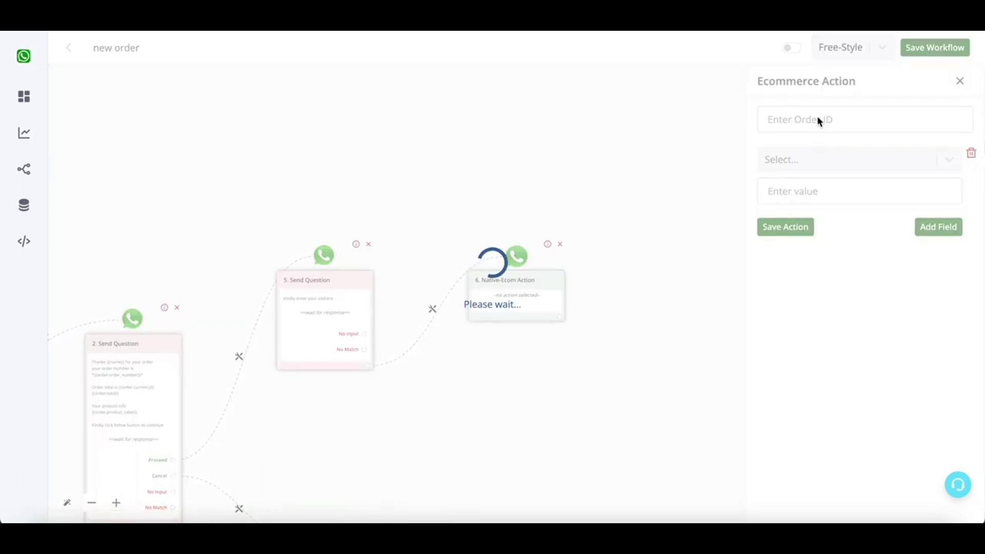
- Map the new Update Order action's order ID to the {{order.id}} variable
click(785, 117)
click(652, 77)
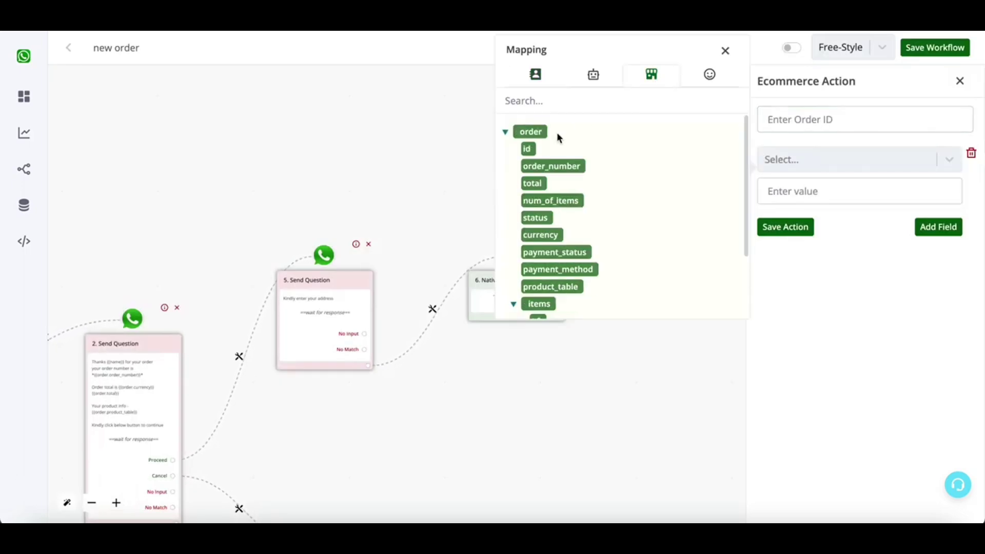
click(527, 149)
- Have the action update the order's Billing field with {{last_incoming_address_message}}
click(833, 159)
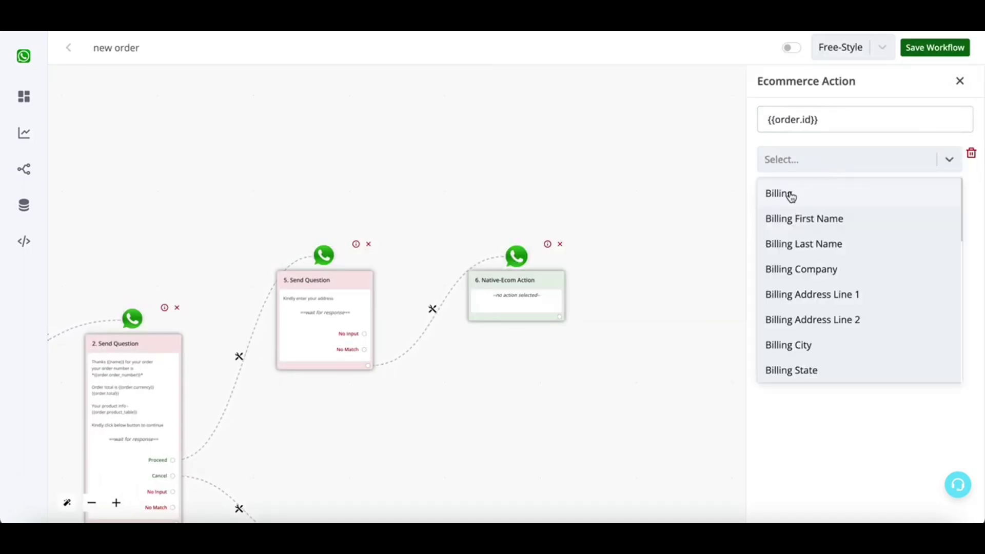
scroll(823, 347, down, 3)
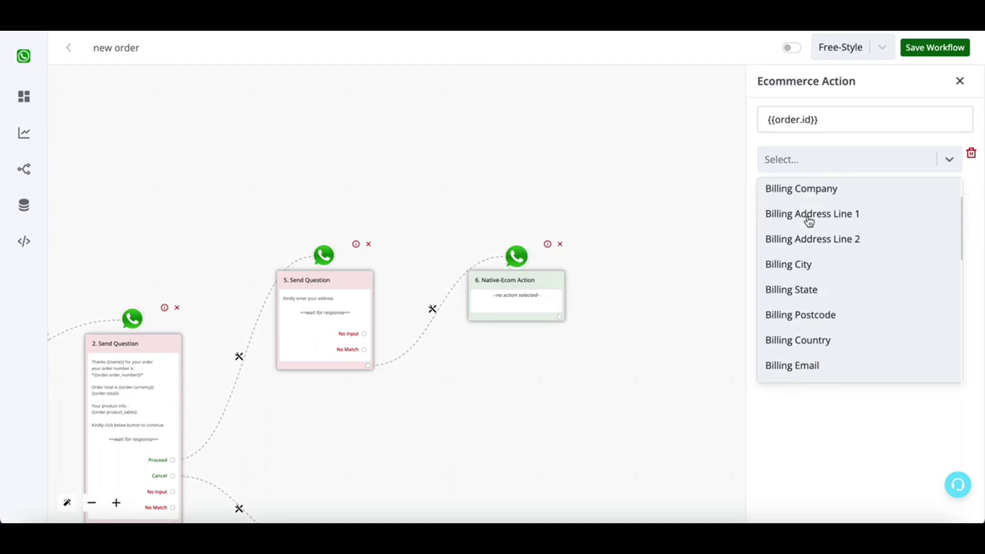
scroll(792, 244, up, 3)
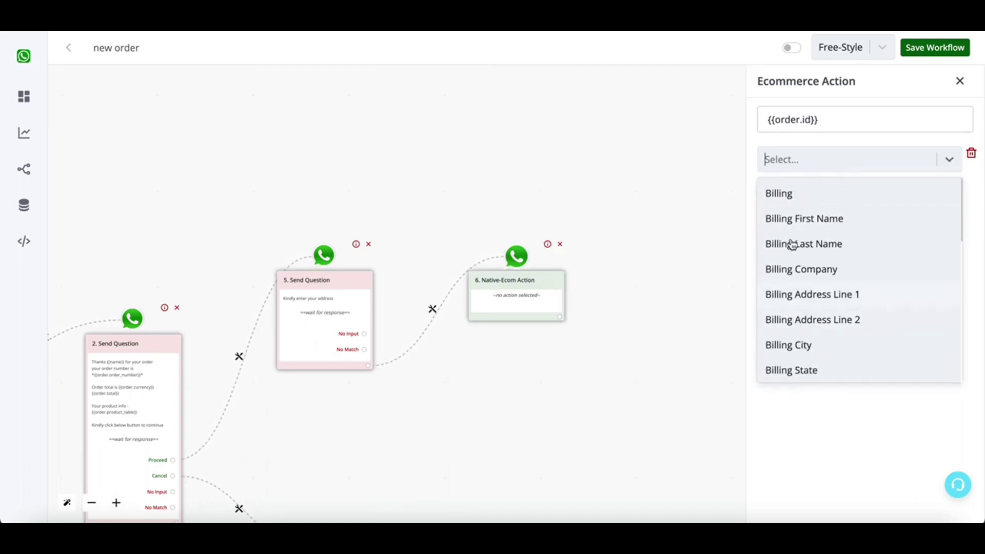
click(791, 194)
triple_click(814, 194)
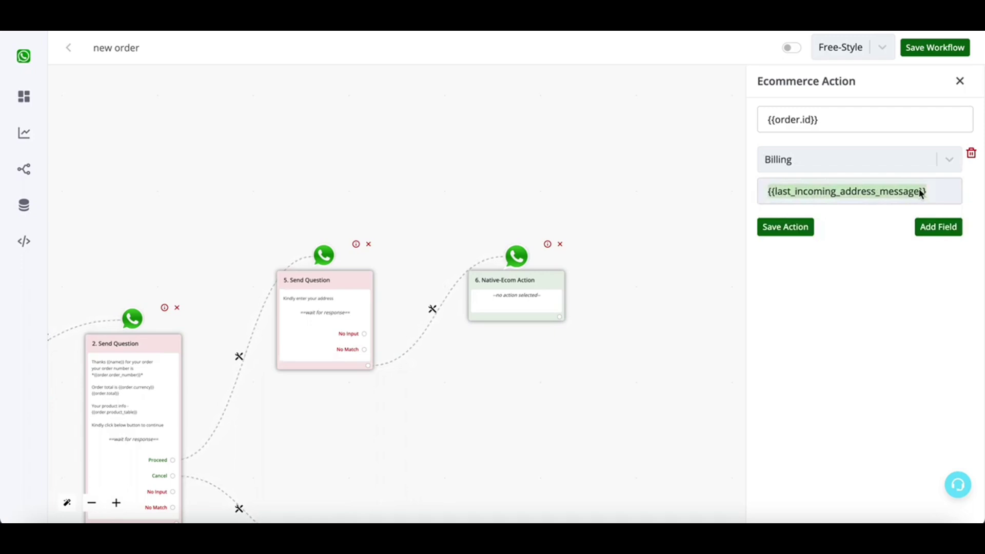
- Add a second field that updates Shipping with {{last_incoming_address_message}} and save the action
click(936, 227)
click(851, 237)
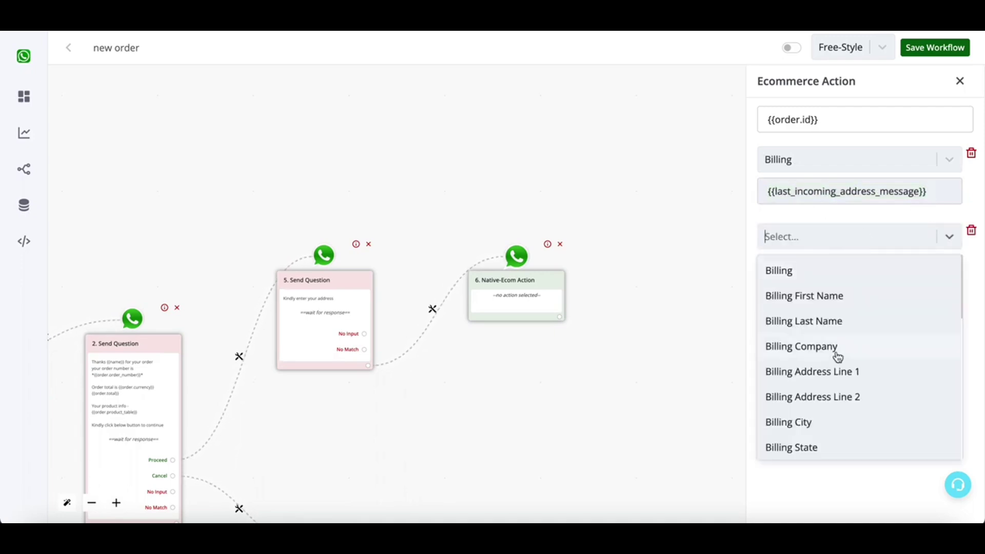
scroll(837, 357, down, 3)
click(831, 410)
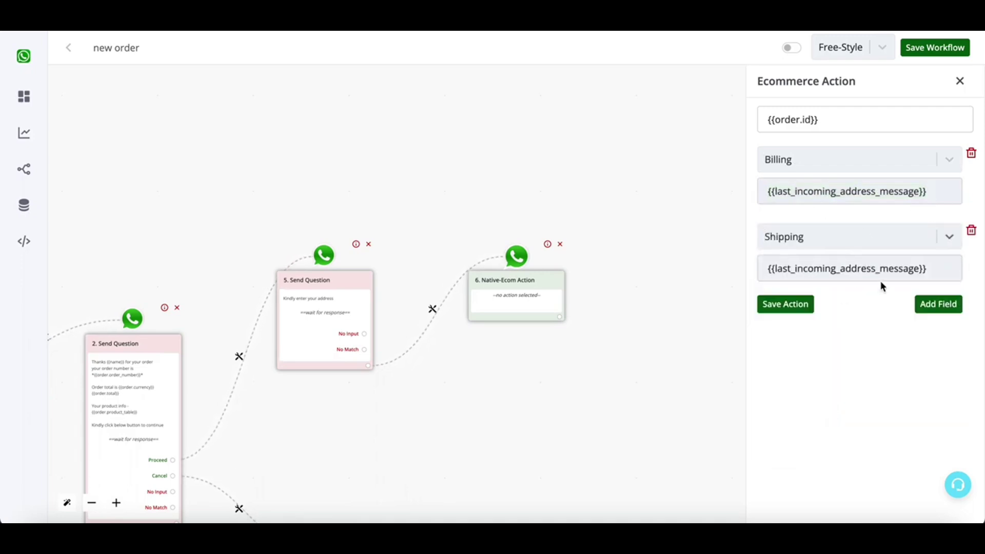
click(847, 236)
scroll(826, 424, down, 3)
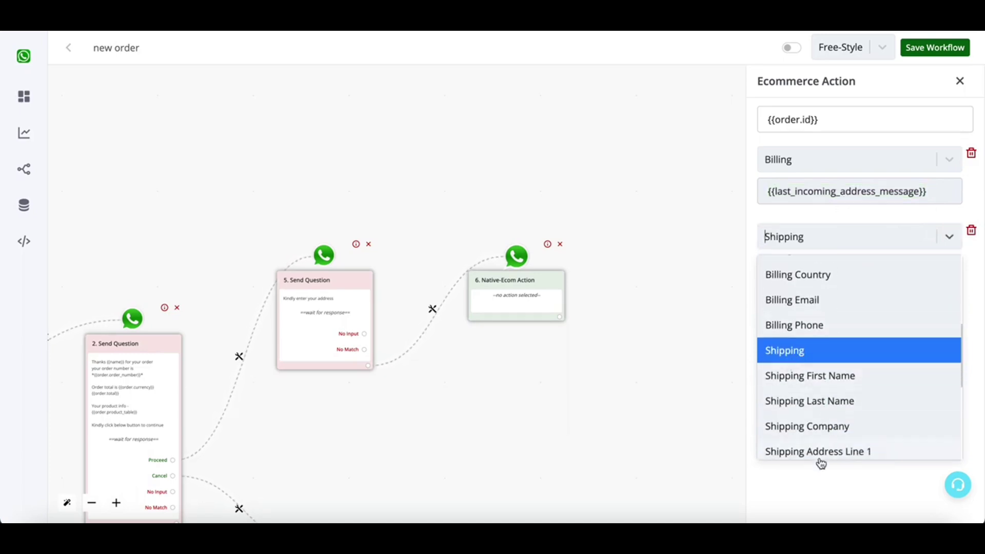
click(883, 239)
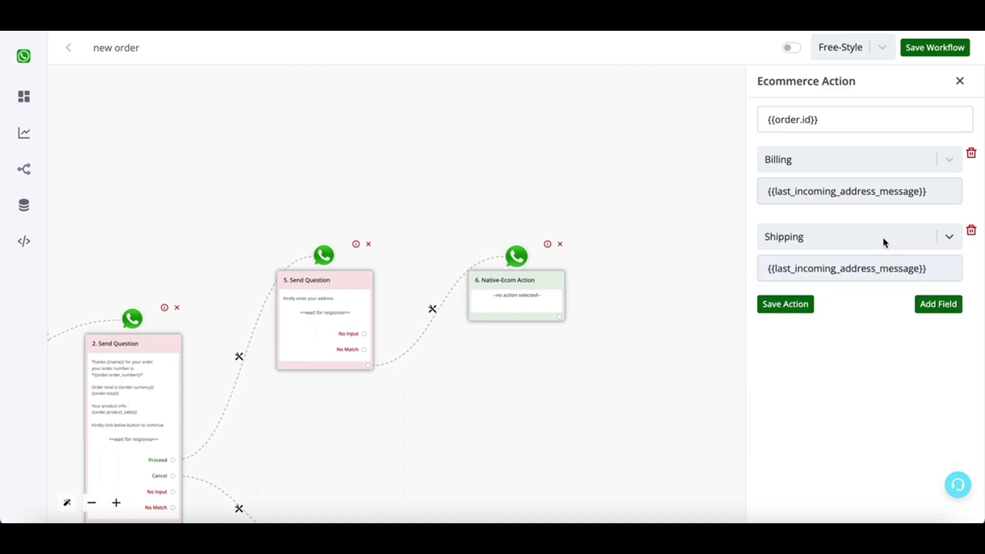
click(809, 306)
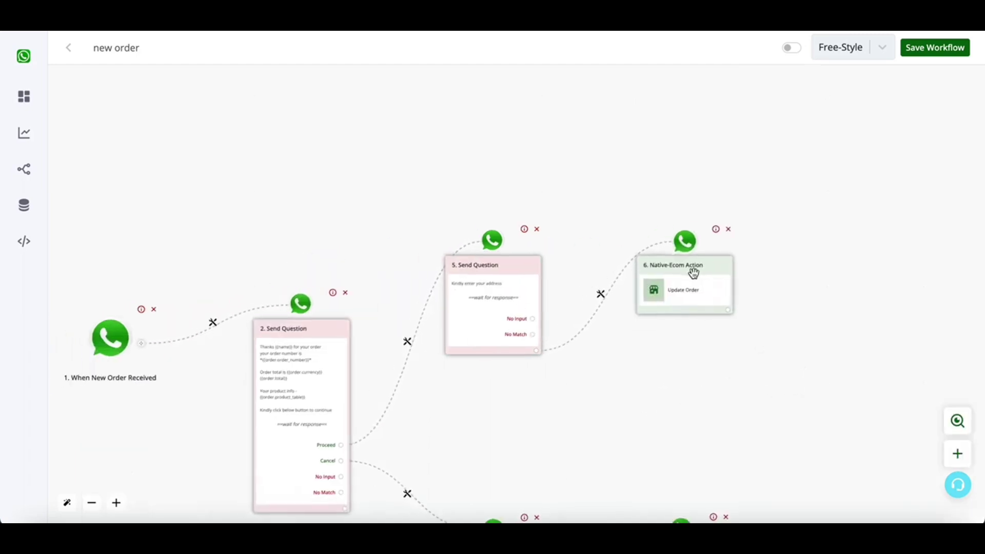
- Delete the connection from Proceed to the address question, and move that question and its Update Order node up to free space
click(407, 343)
click(464, 432)
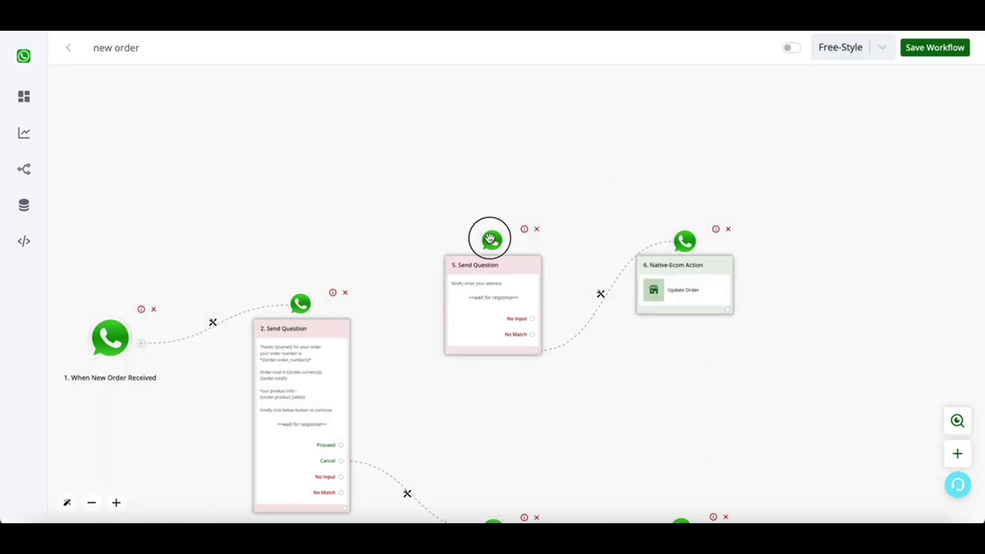
drag(489, 238, 491, 86)
drag(688, 277, 692, 145)
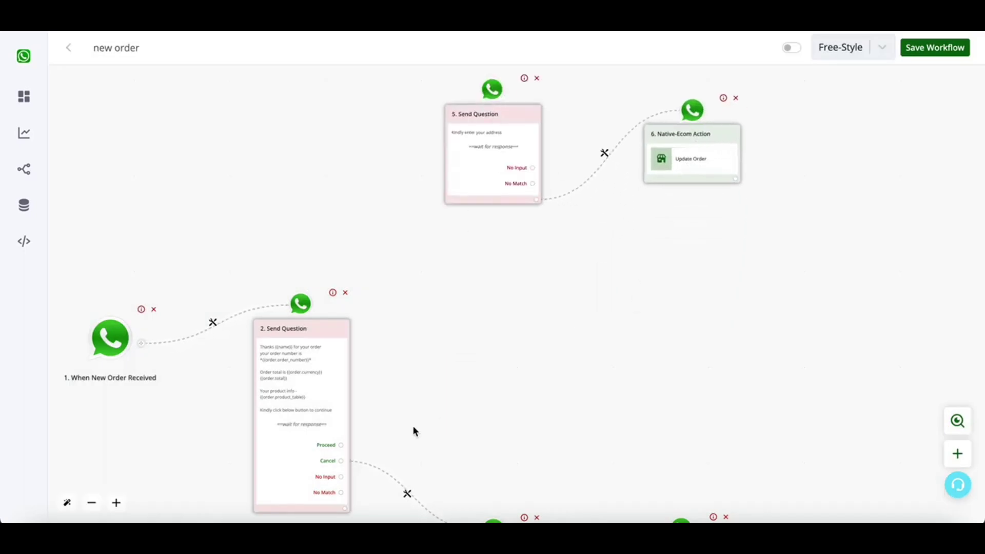
- Add a text question to the Proceed option that reads "Kindly let us know your zip" and save it
drag(341, 444, 448, 334)
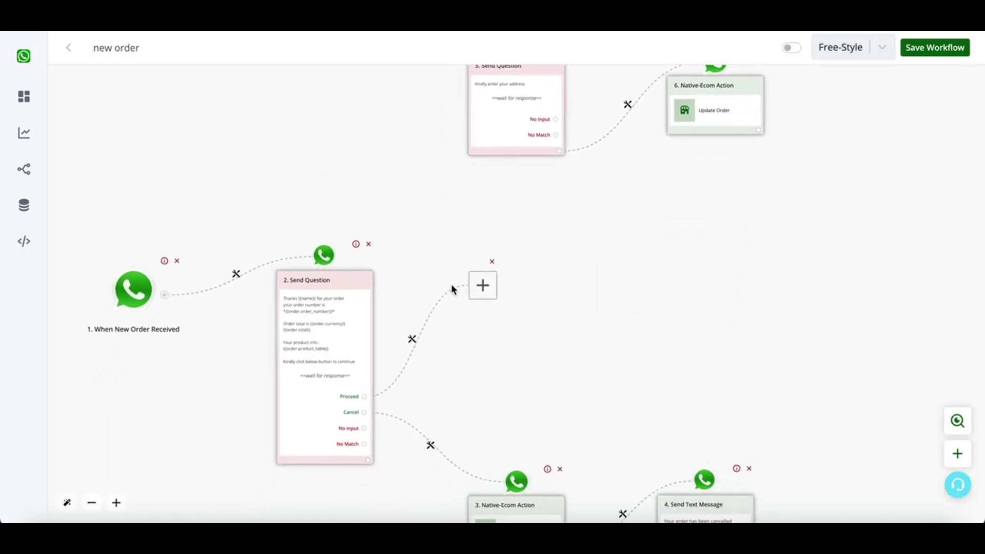
click(477, 285)
click(934, 208)
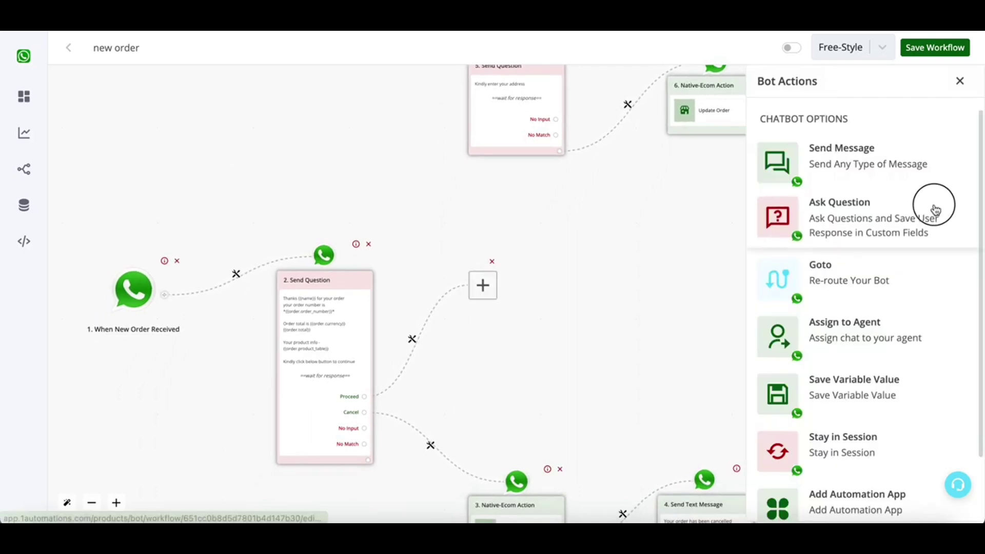
click(939, 115)
click(856, 204)
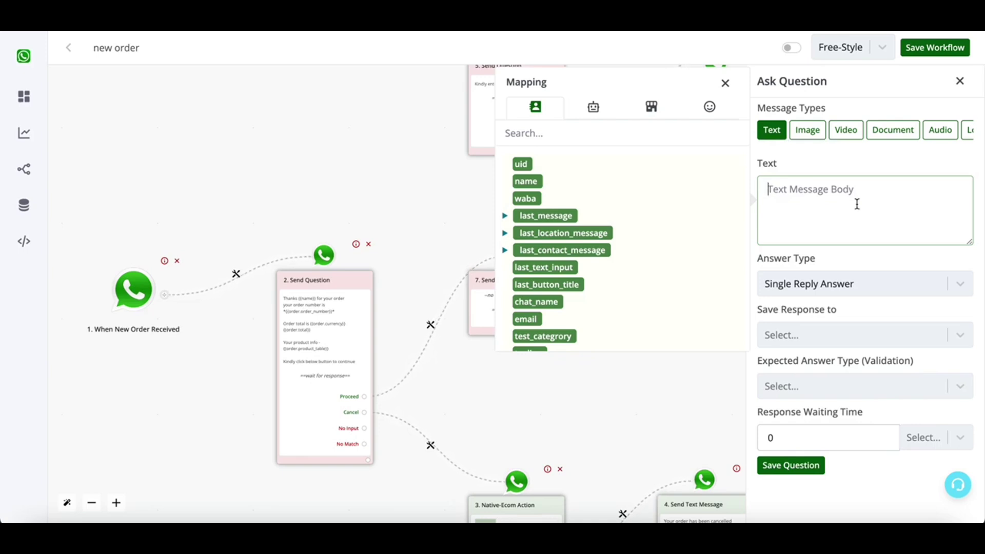
text(Kindly l)
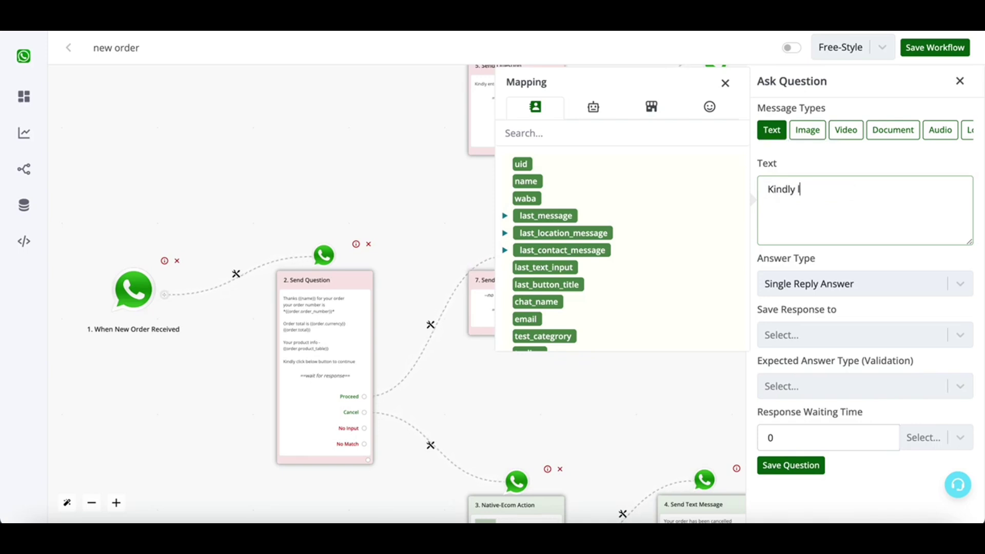
text(et us know your z)
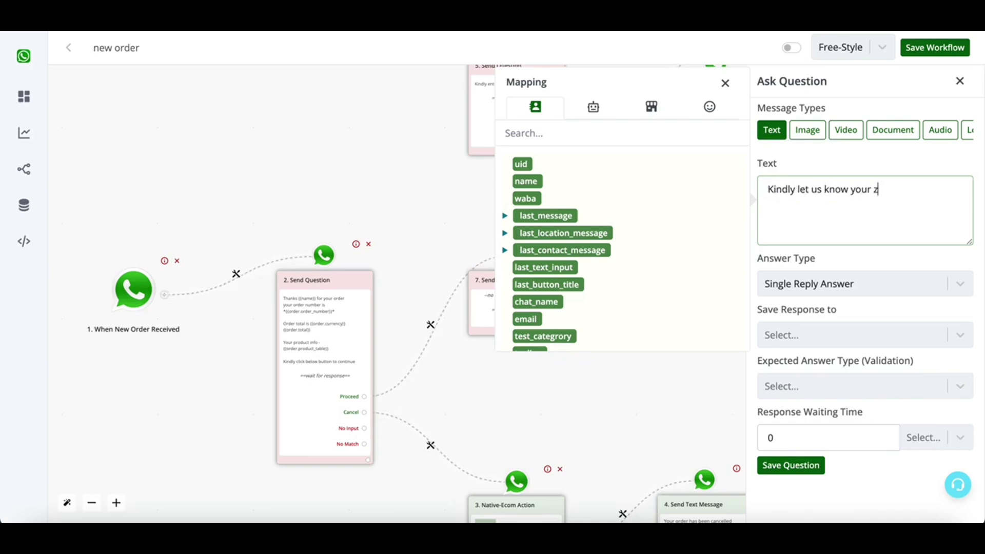
text(ip)
click(812, 465)
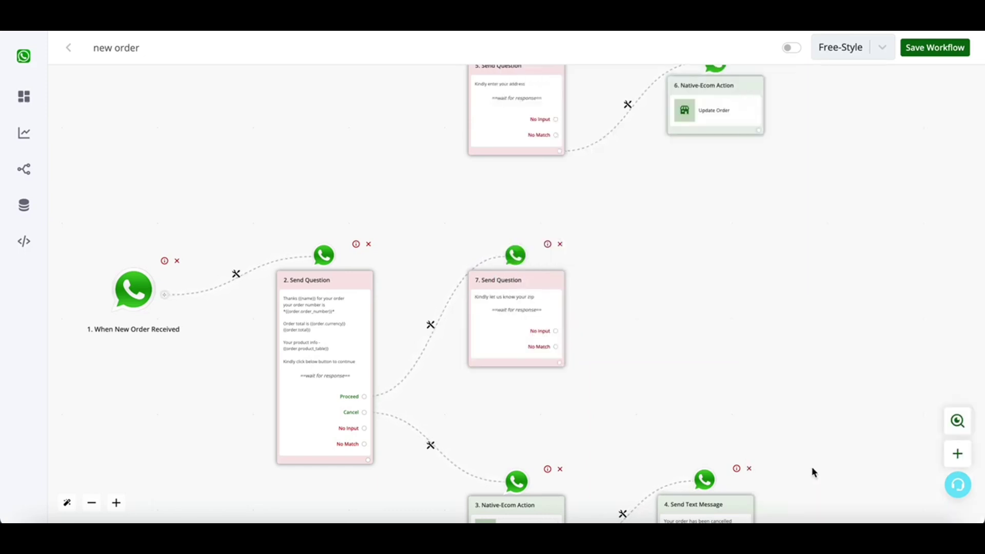
click(550, 277)
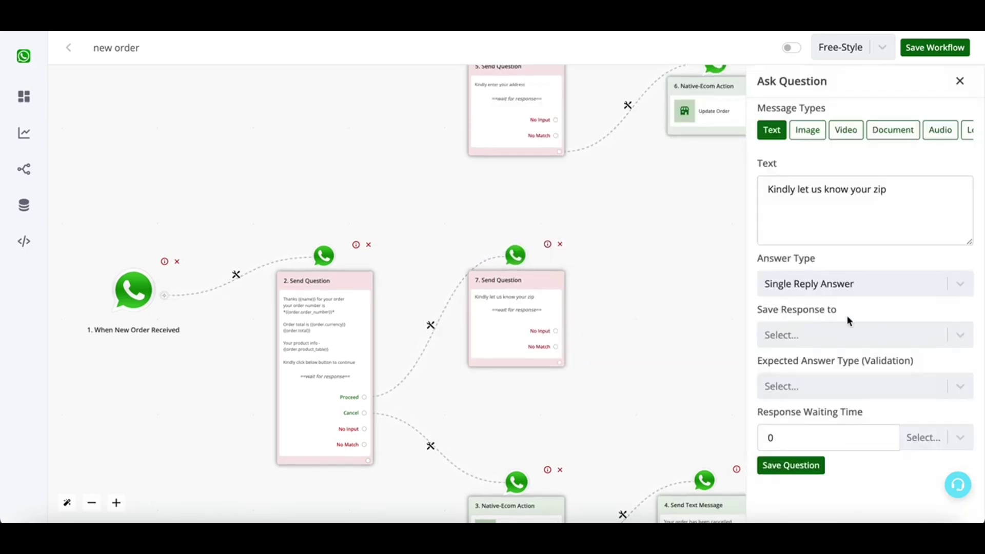
click(814, 461)
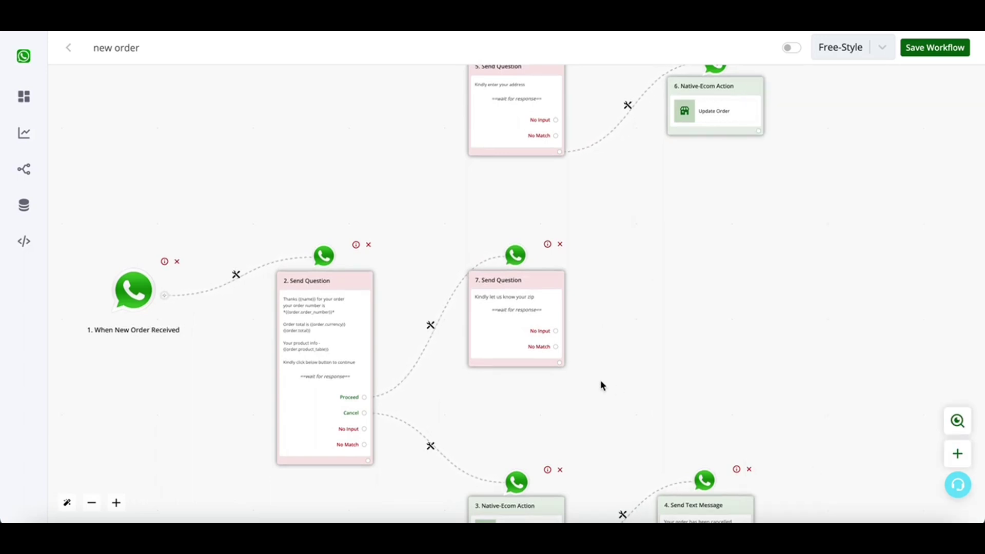
- Add a native ecommerce Update Order action after the zip question and map its order ID to {{order.id}}
click(560, 363)
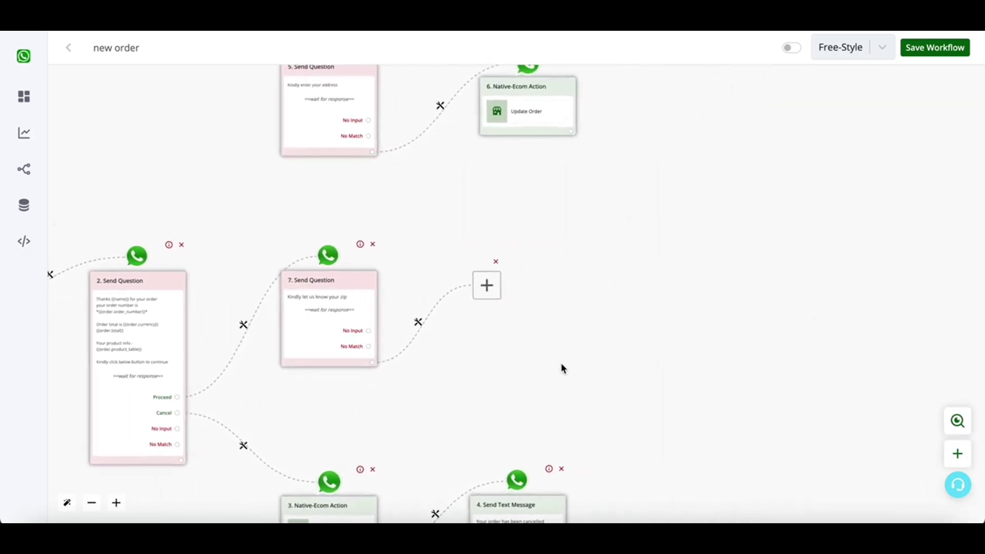
click(496, 293)
scroll(850, 357, down, 2)
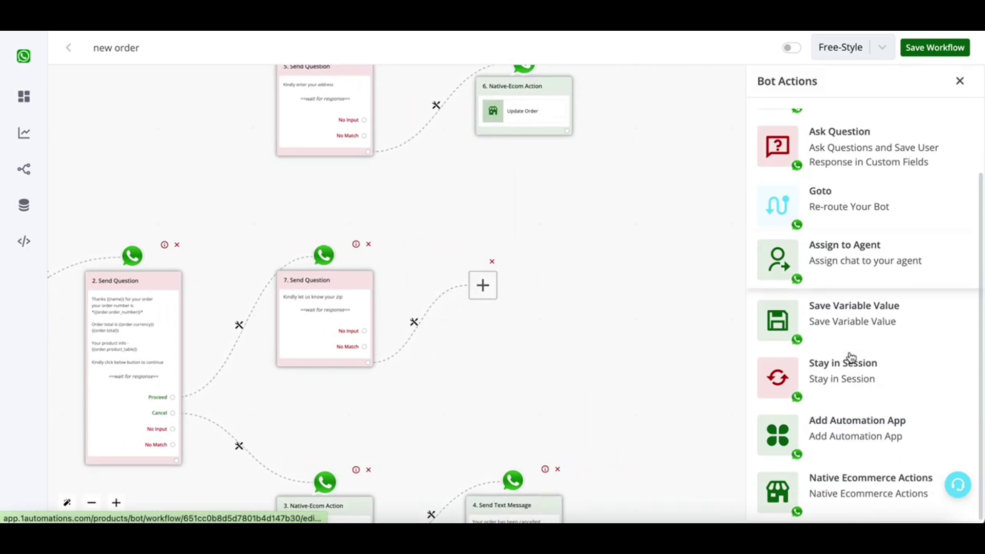
click(863, 485)
click(854, 188)
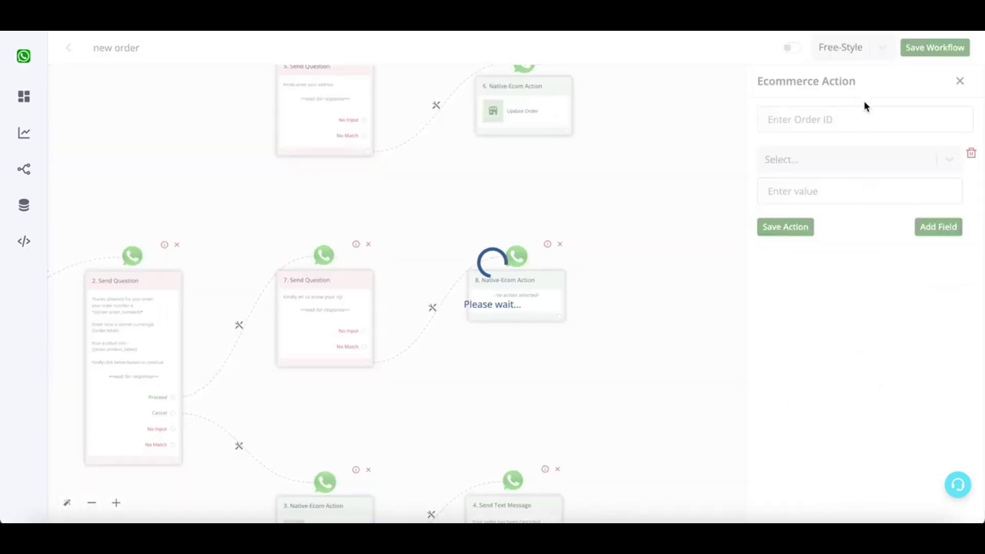
click(856, 124)
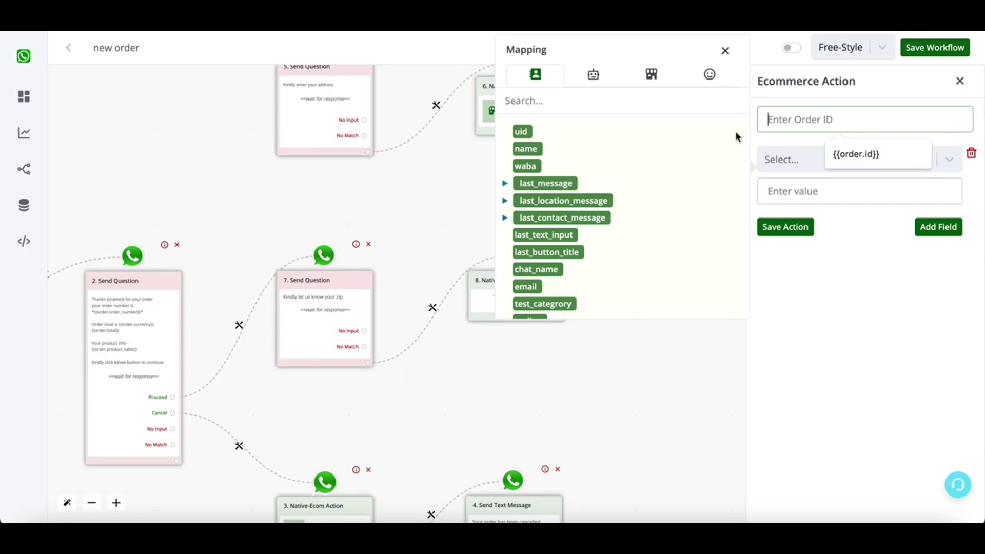
click(646, 70)
click(531, 149)
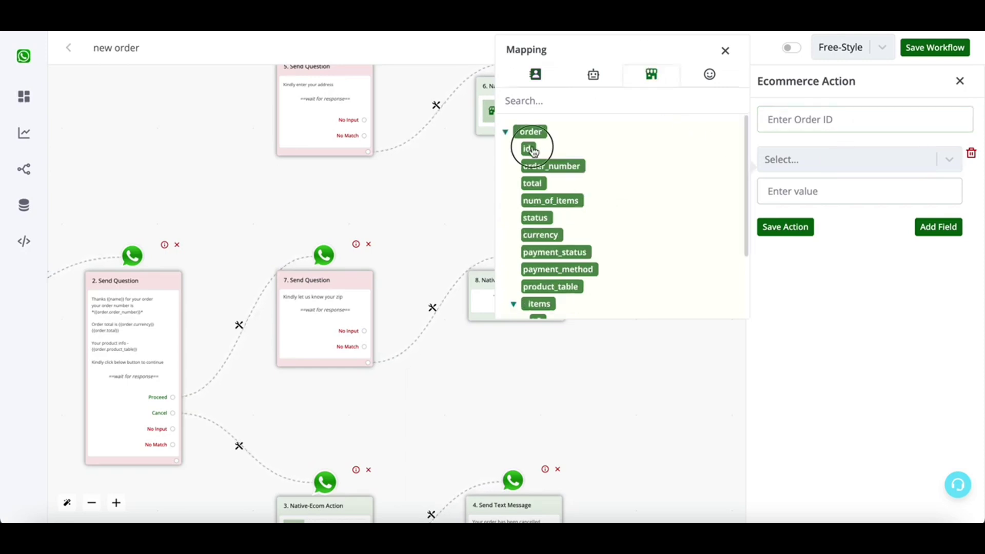
- Have the action update Billing Postcode with {{last_text_input}} and save it
click(792, 159)
scroll(812, 276, down, 3)
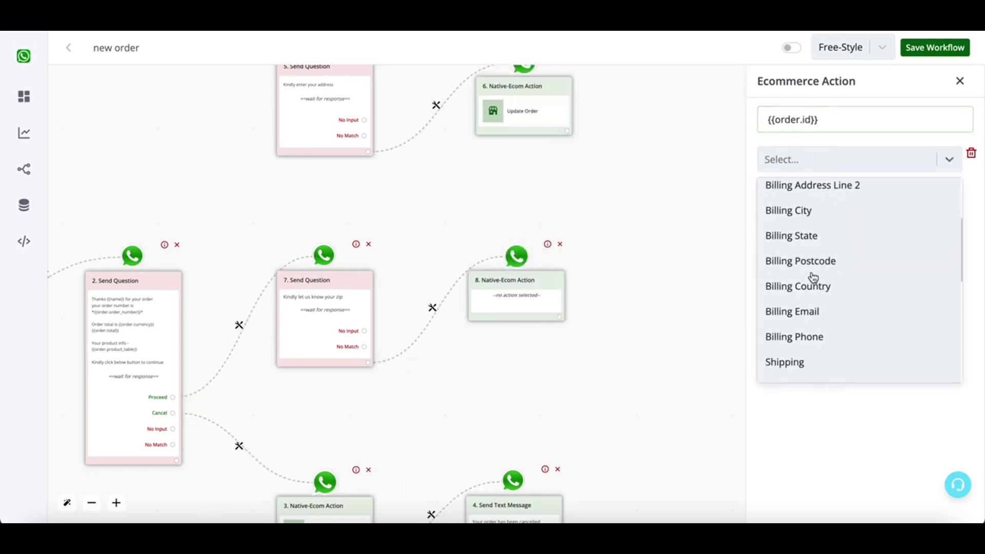
scroll(813, 277, up, 1)
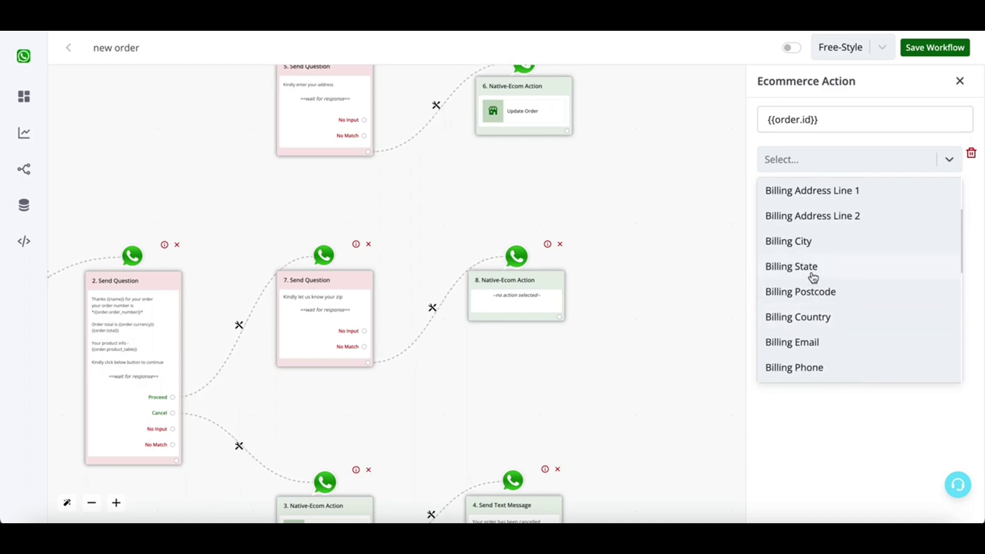
click(814, 287)
click(851, 195)
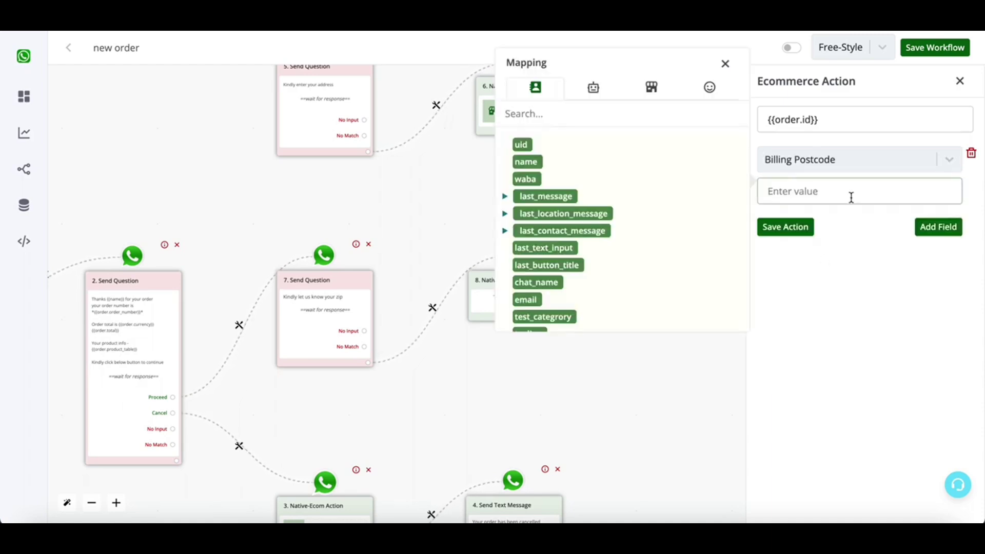
click(546, 247)
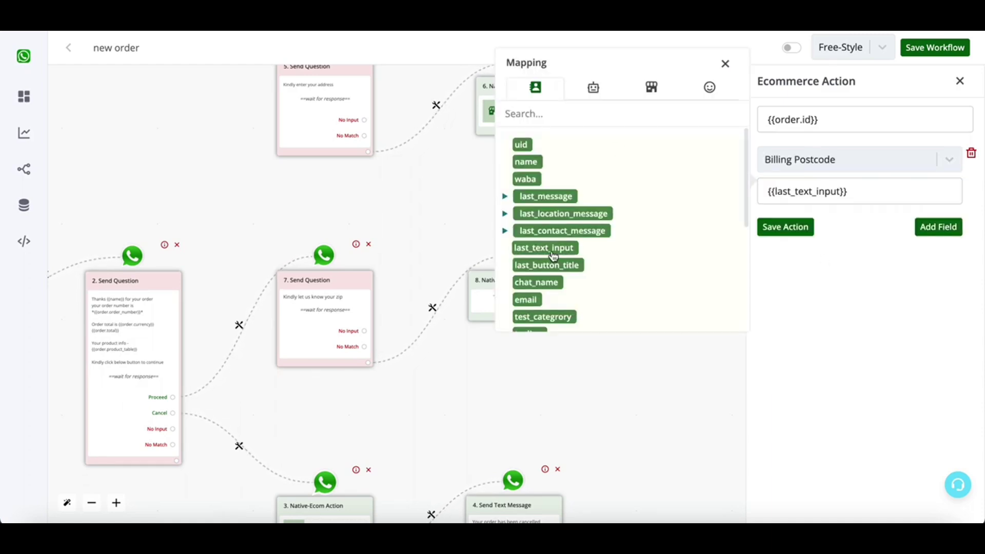
click(805, 227)
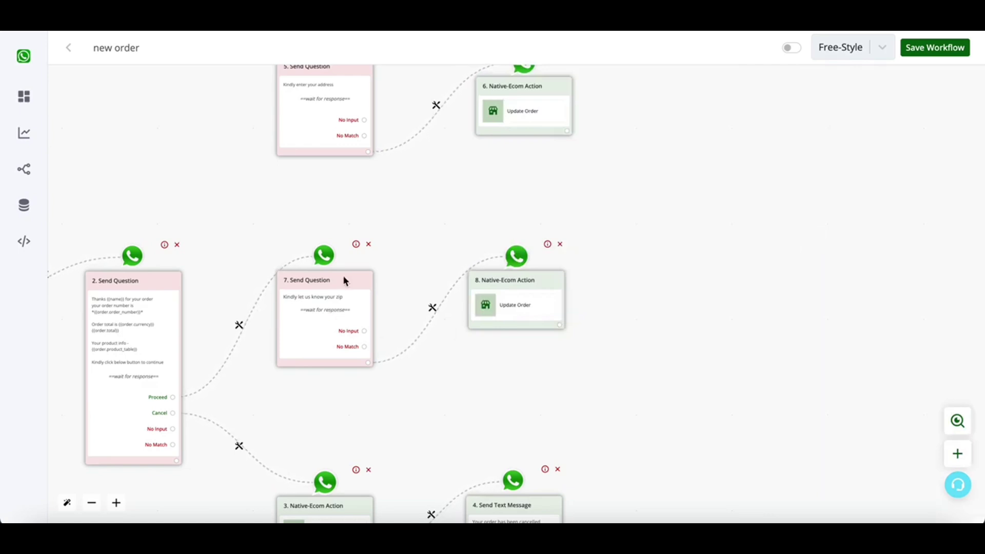
- Try to add a second field for Shipping Postcode to the zip question's Update Order action
click(533, 304)
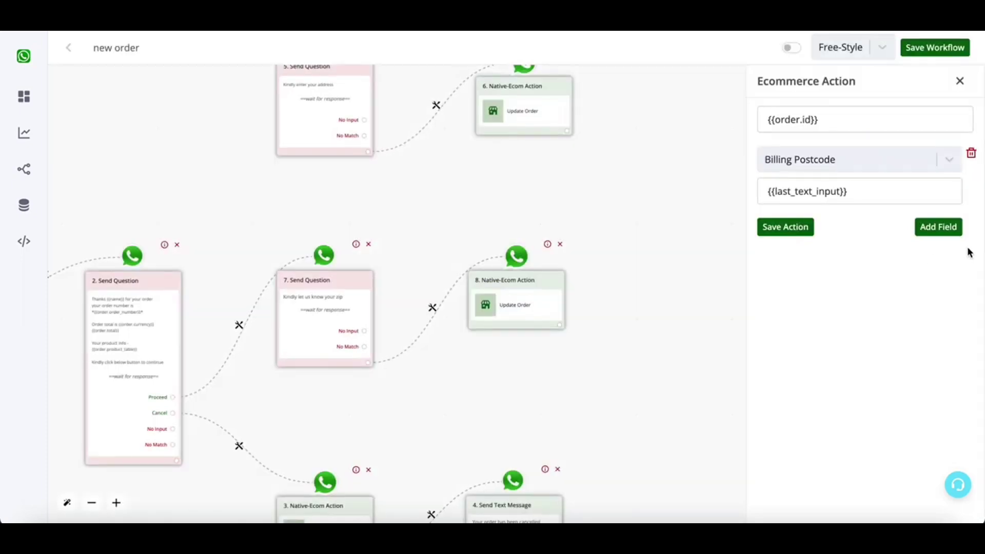
click(956, 234)
click(912, 237)
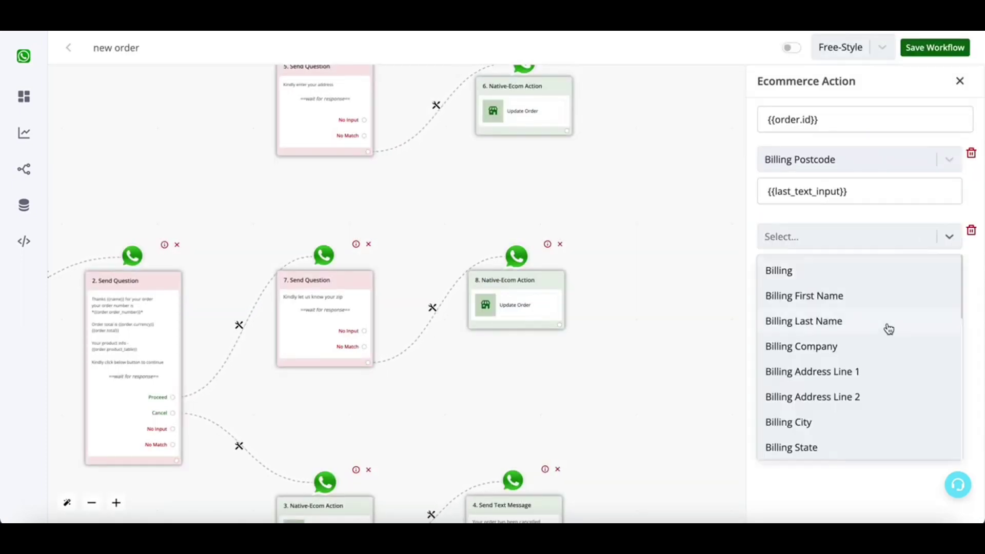
scroll(888, 329, down, 2)
scroll(889, 329, down, 4)
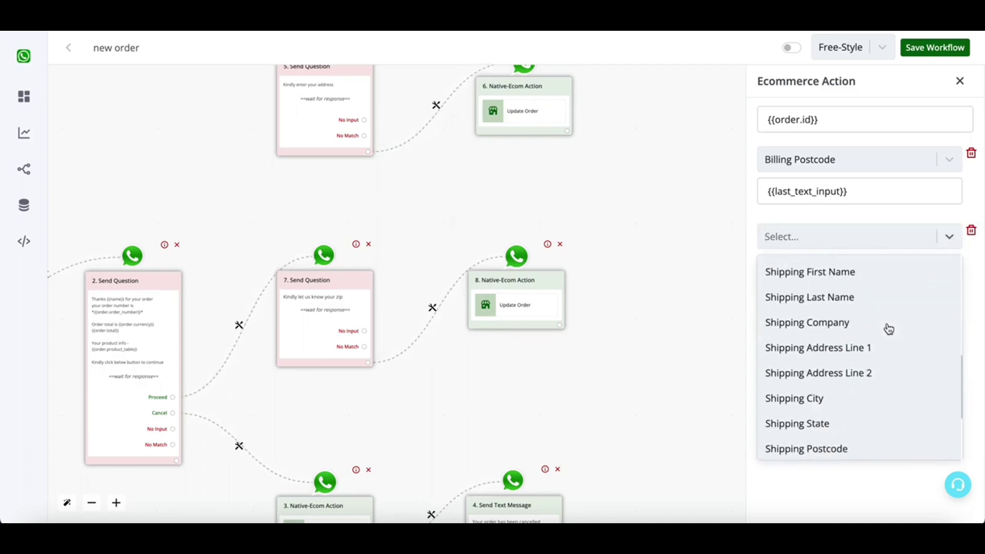
scroll(856, 408, down, 2)
click(822, 348)
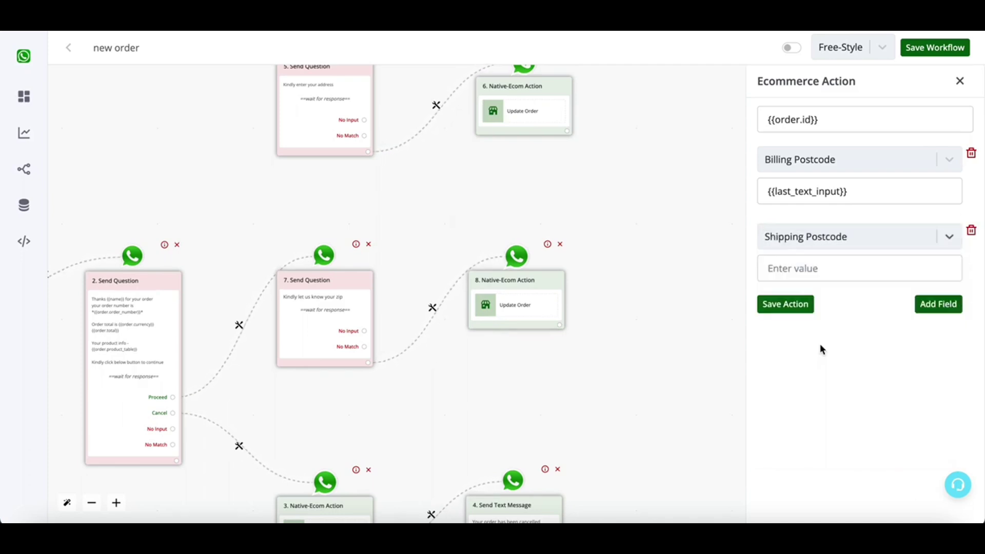
click(827, 268)
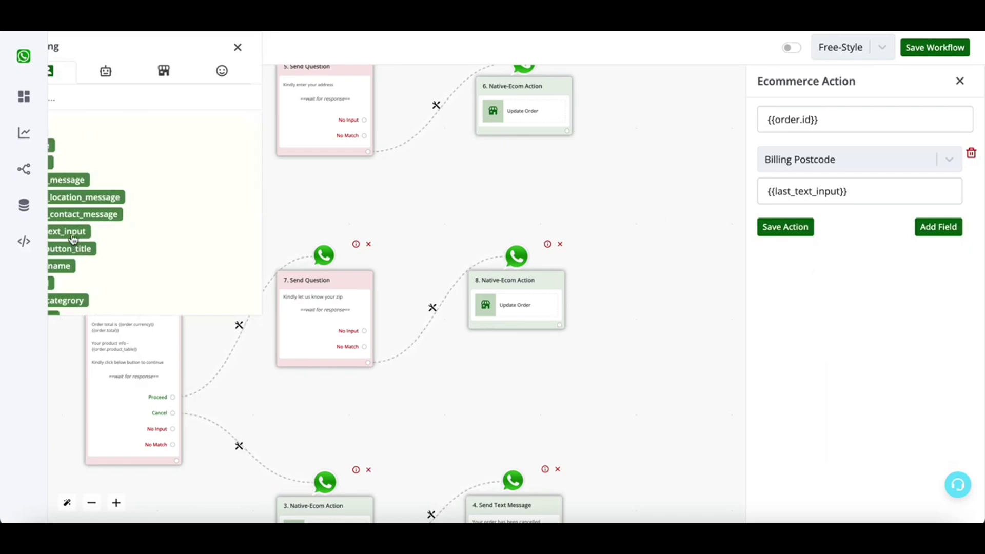
click(239, 48)
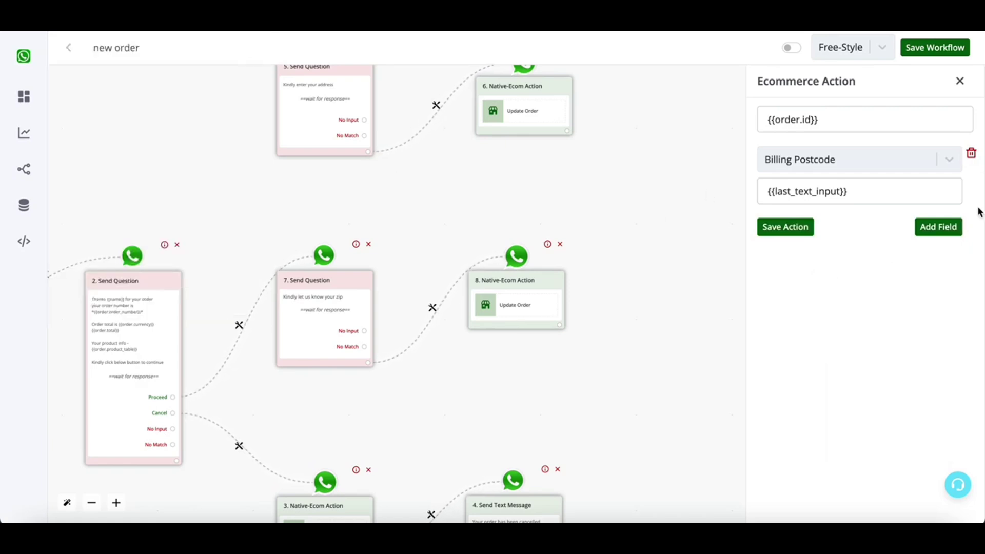
click(959, 81)
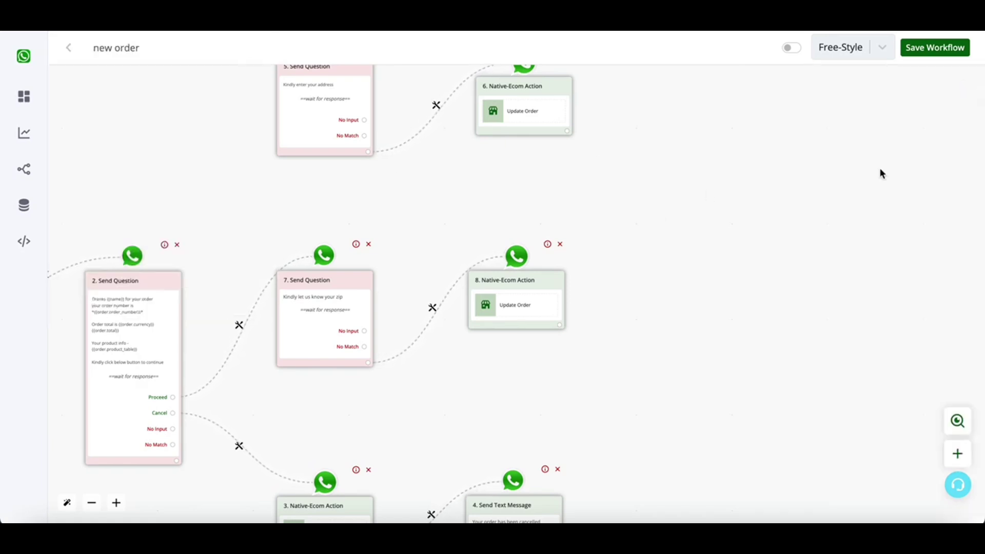
- Add a text question after the postcode Update Order node that reads "Kindly let us know your city" and save it
click(558, 326)
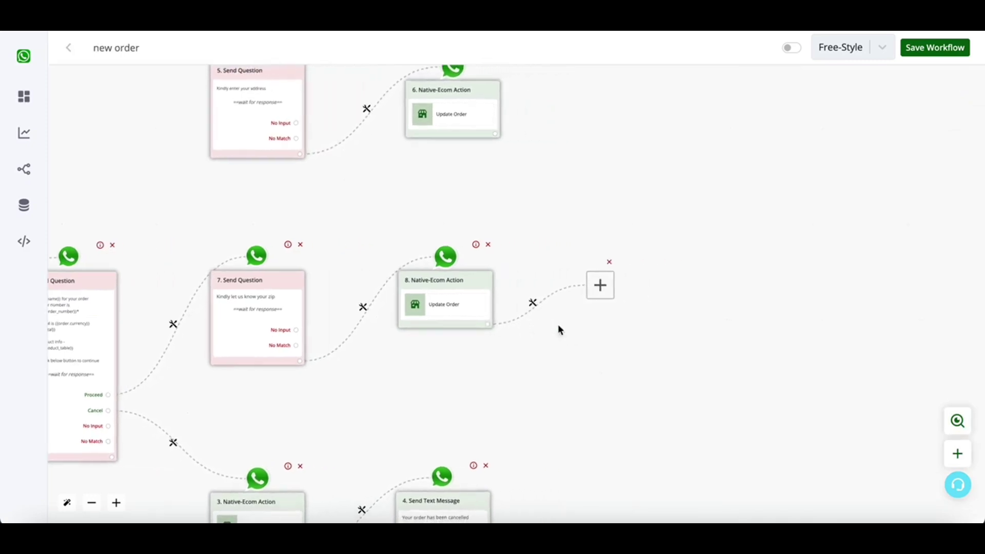
click(482, 287)
click(911, 221)
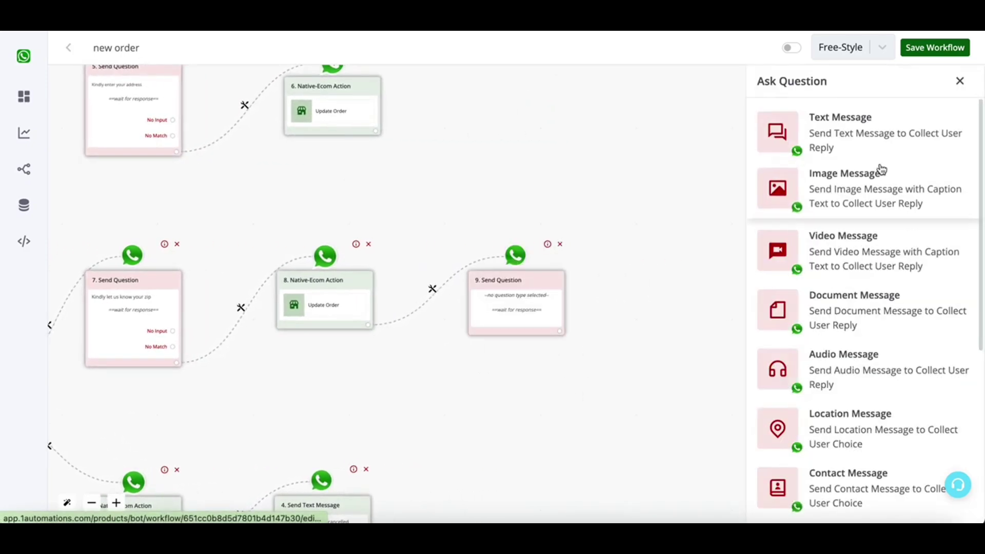
click(877, 157)
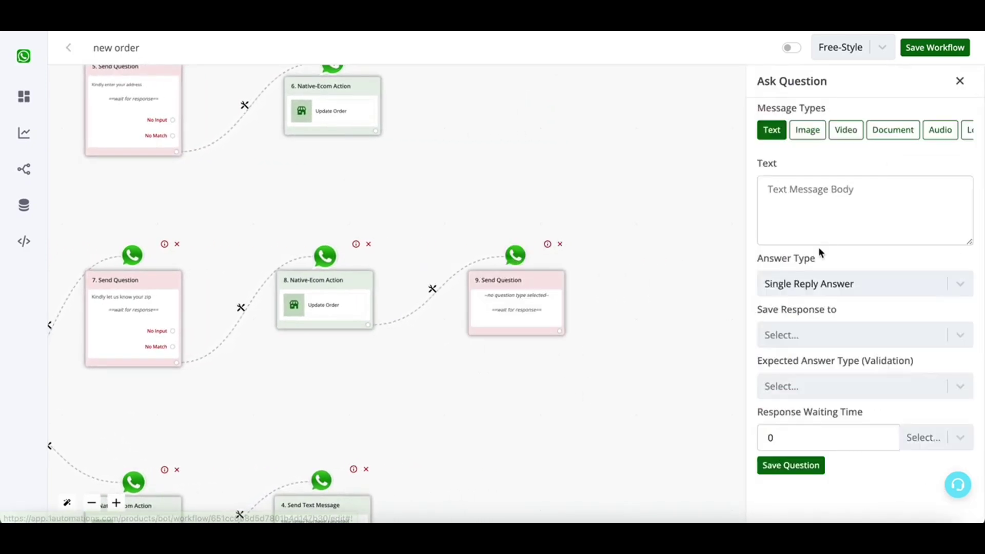
click(826, 217)
text(Kindly let us know your city)
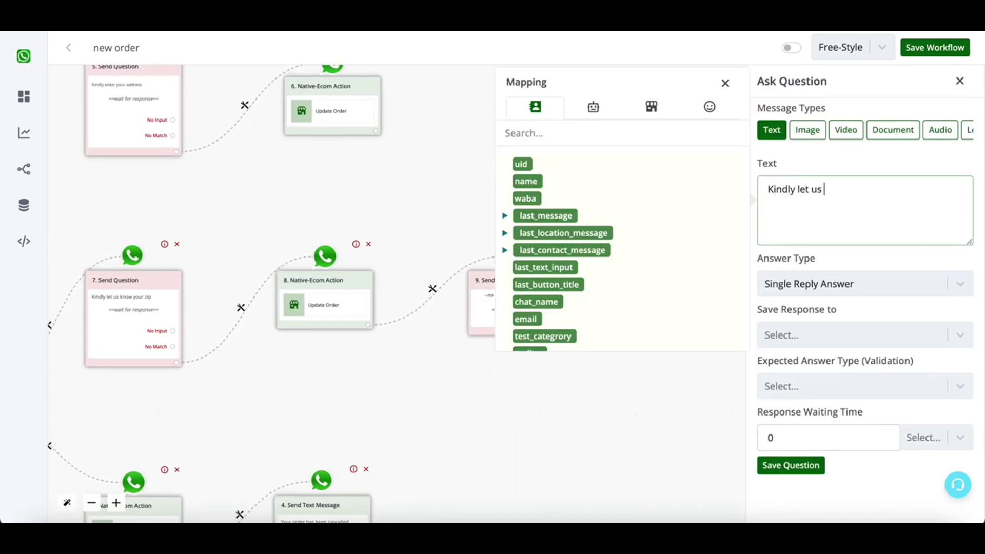
click(791, 466)
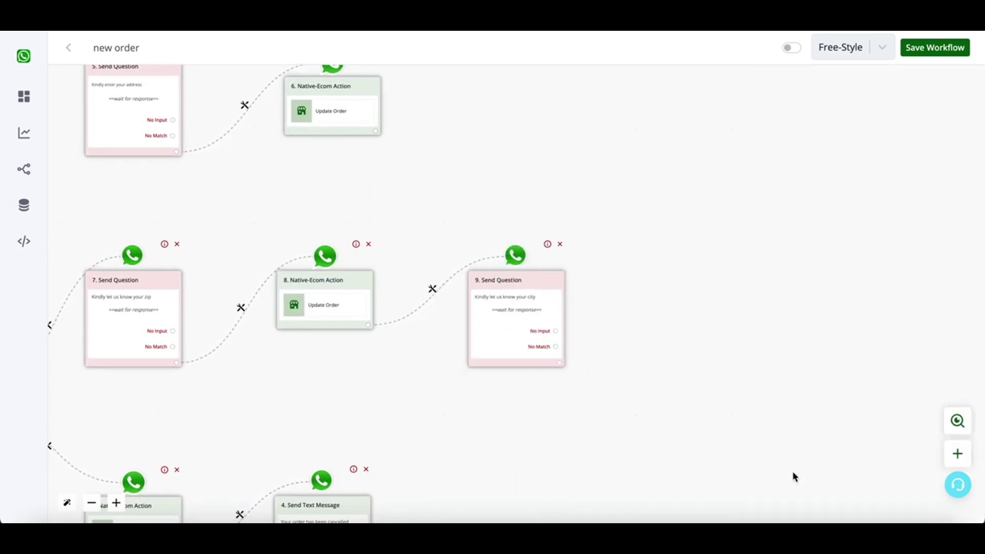
- Add a native ecommerce Update Order action after the city question
click(558, 363)
click(484, 285)
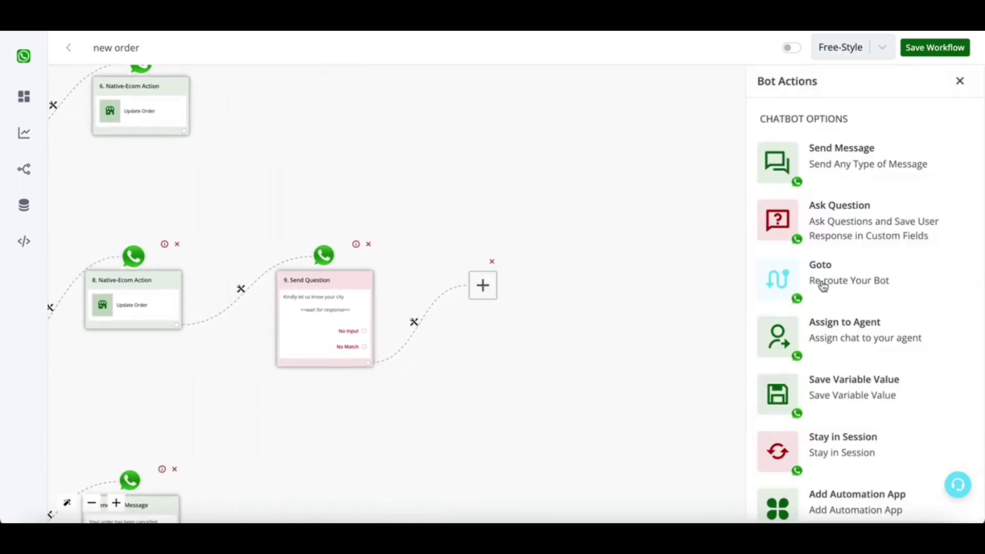
scroll(823, 286, down, 3)
click(869, 482)
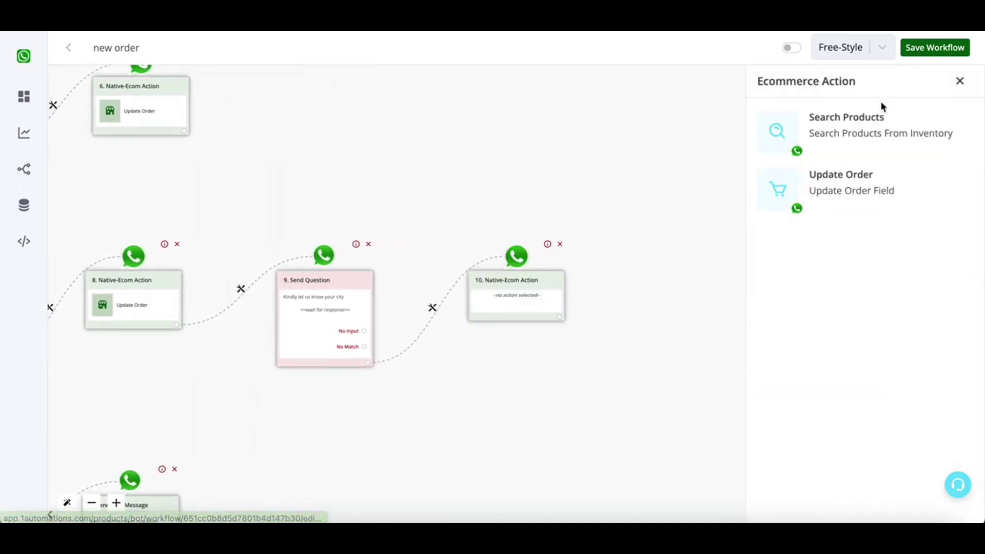
click(875, 186)
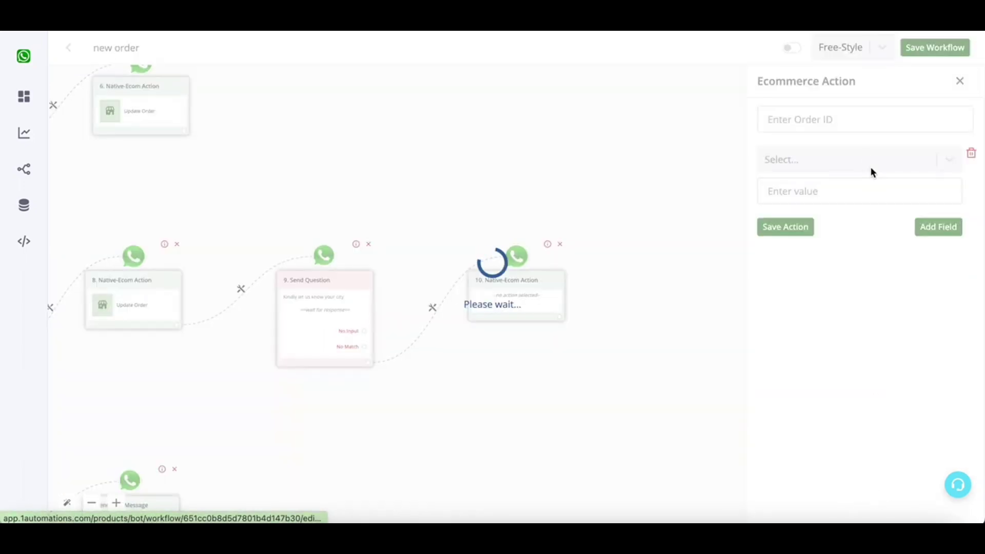
- Target {{order.id}} in the city question's Update Order action and choose Billing City as the field to update
click(861, 125)
click(832, 155)
click(631, 78)
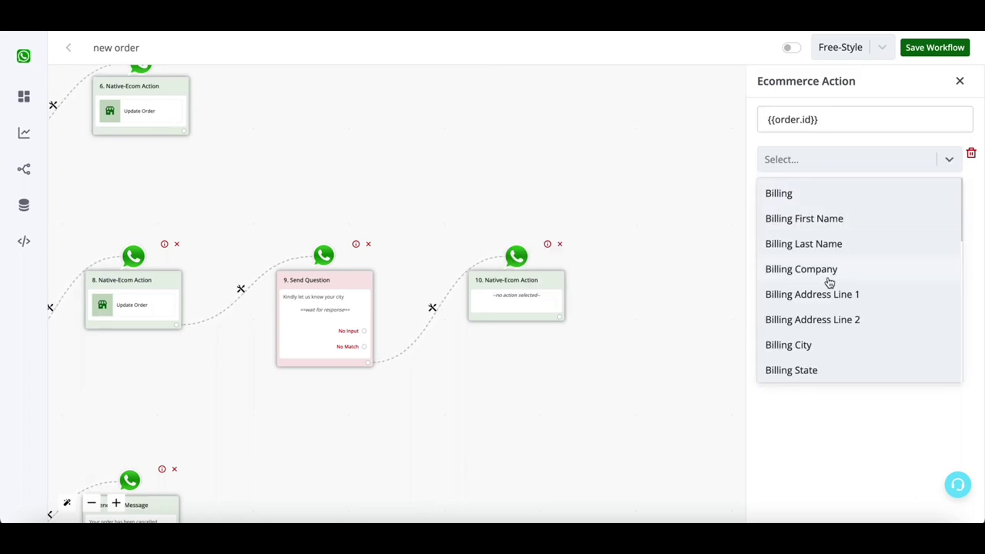
click(832, 346)
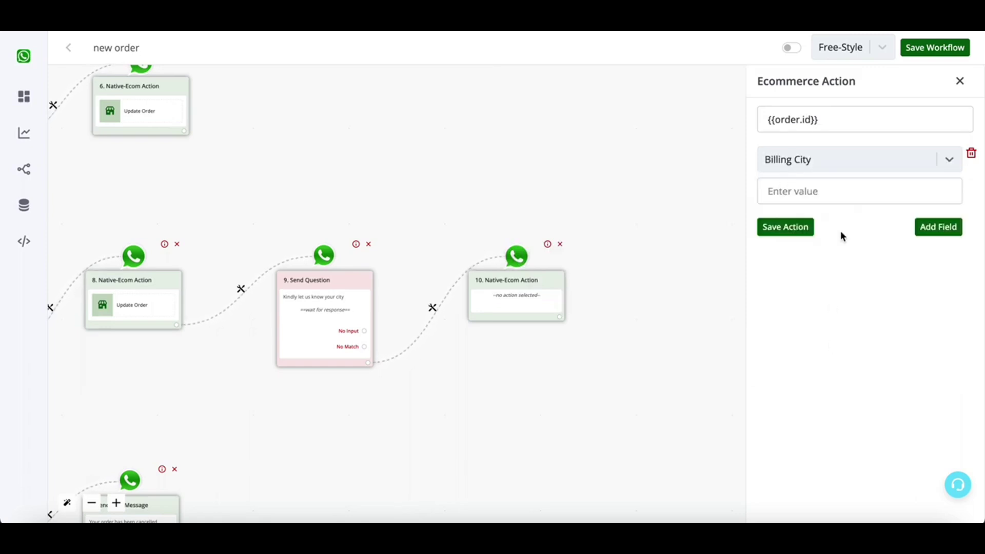
- Look through the available billing, shipping, payment and order fields in the Update Order action
click(858, 166)
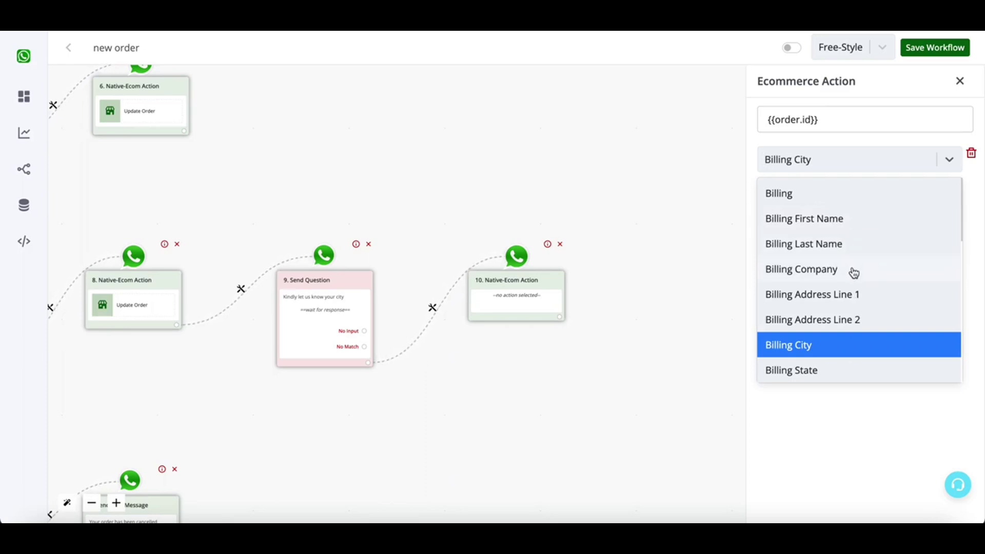
scroll(853, 273, down, 2)
scroll(853, 273, up, 1)
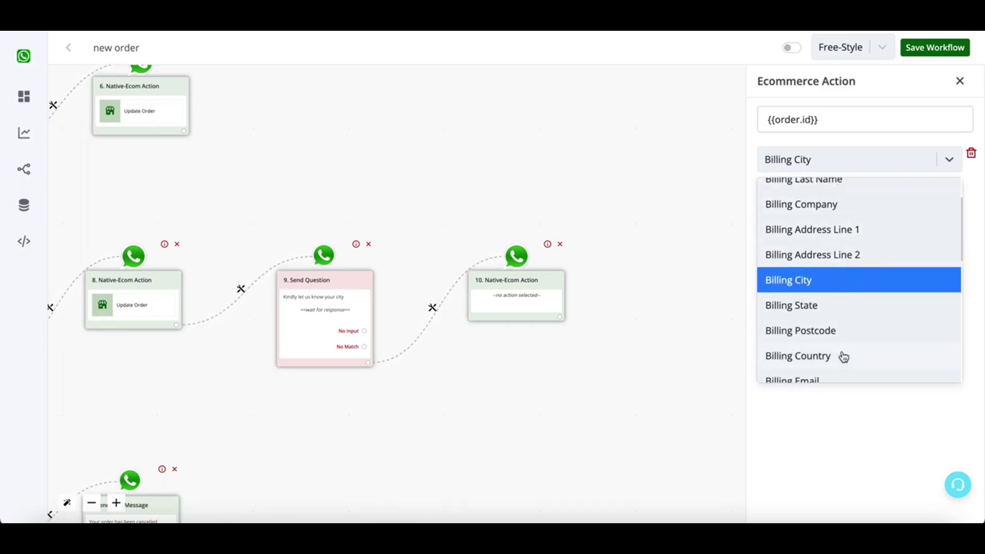
scroll(843, 355, down, 1)
scroll(846, 362, down, 2)
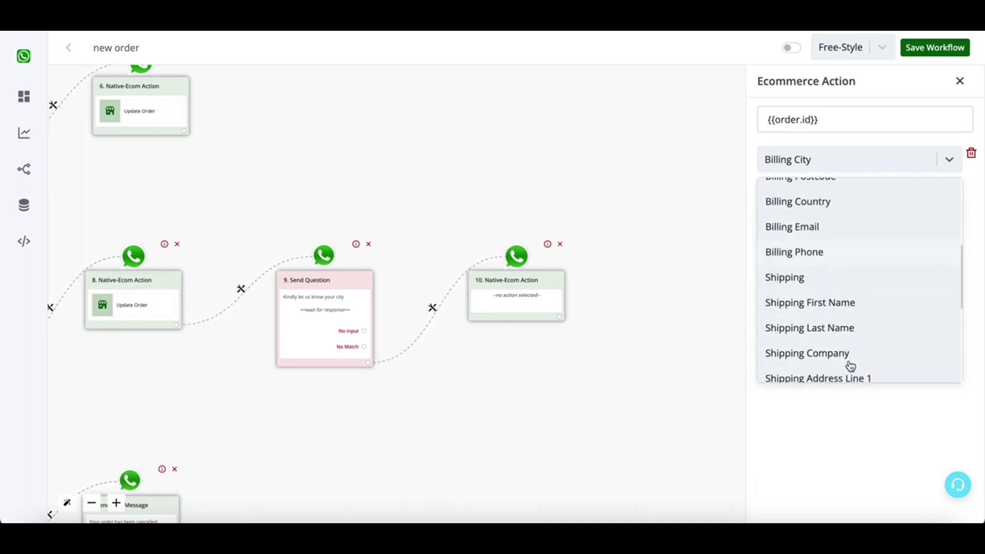
scroll(849, 365, down, 3)
scroll(834, 292, down, 2)
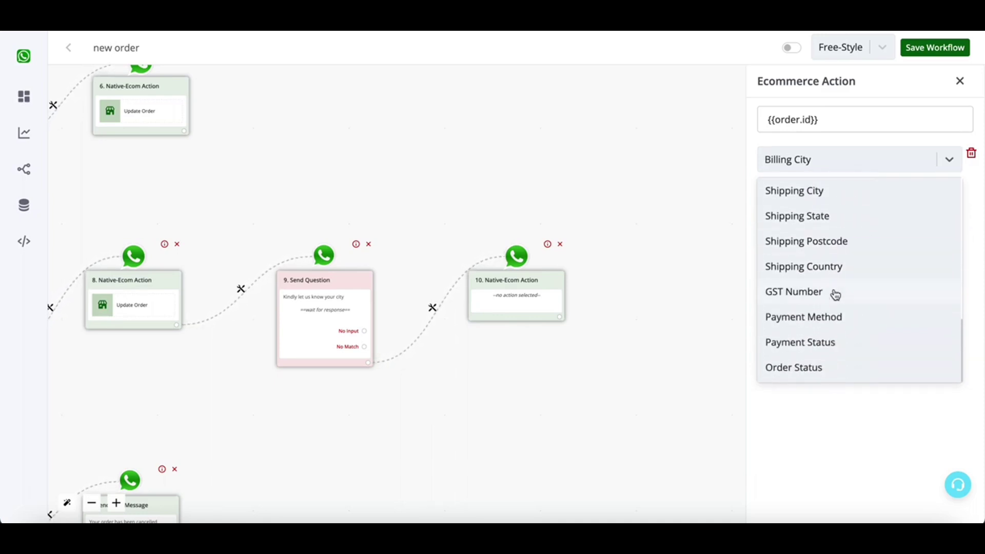
scroll(833, 284, up, 8)
click(833, 159)
- Fill Billing City with {{last_text_input}} and save the action
click(829, 192)
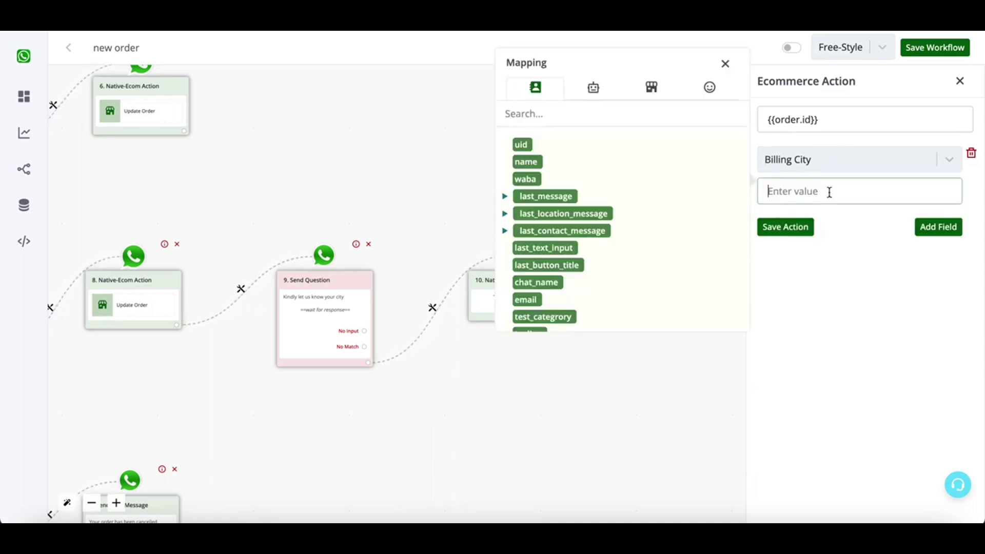
click(544, 248)
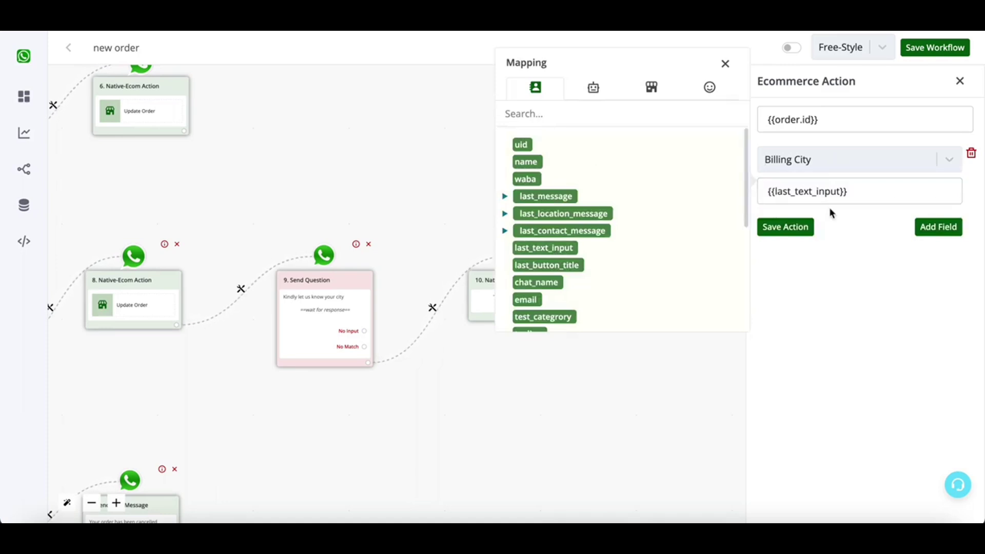
click(801, 228)
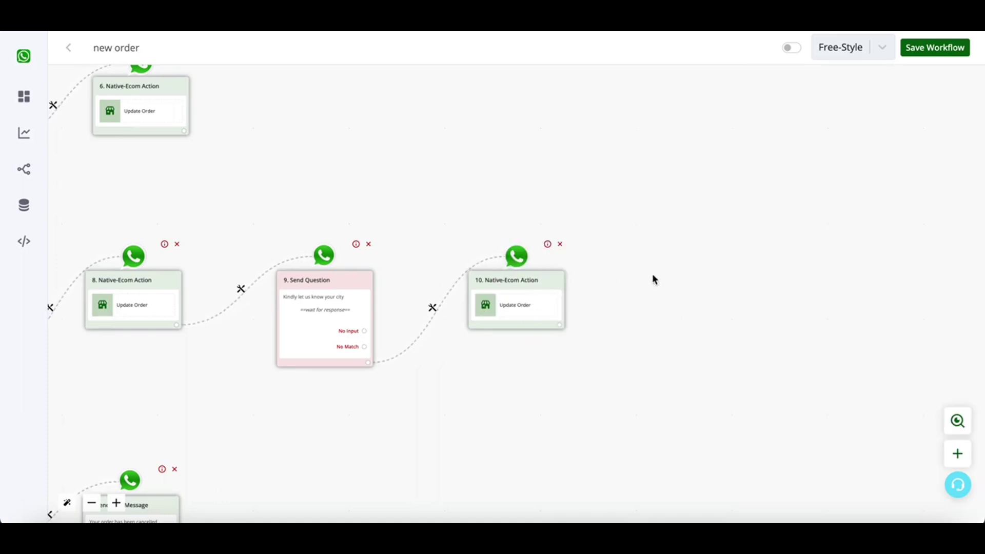
- Add a question node with reply choices after the city's Update Order action
scroll(645, 161, left, 7)
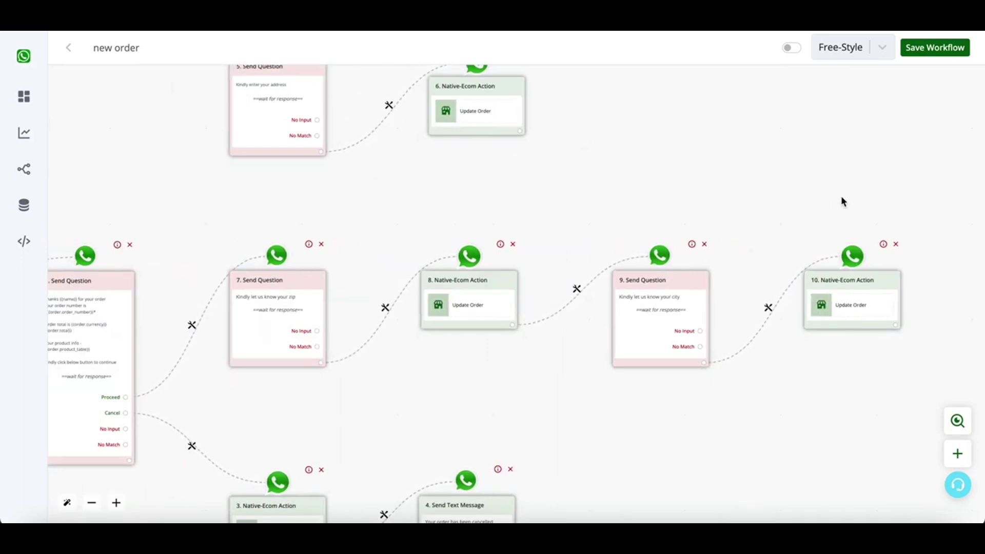
drag(842, 202, 540, 183)
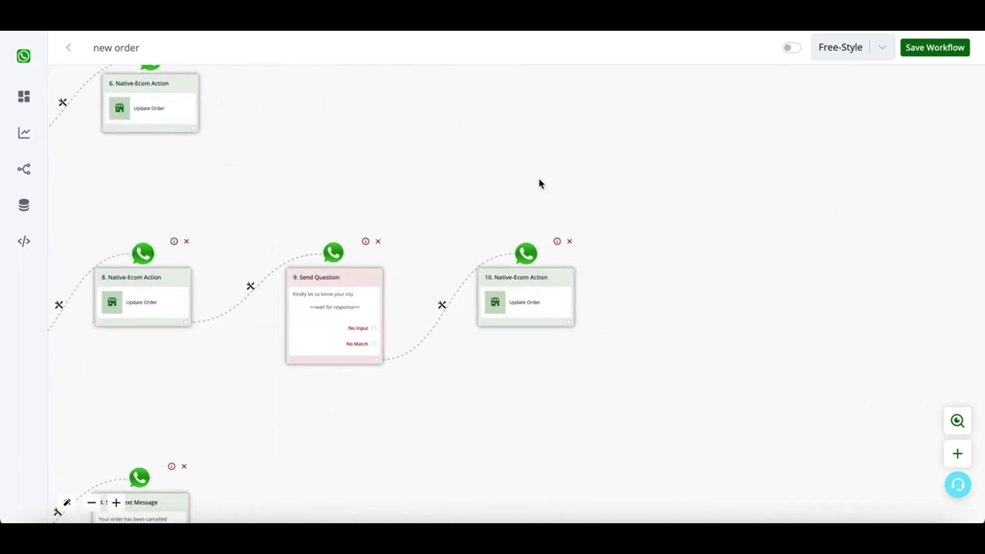
click(570, 322)
click(486, 288)
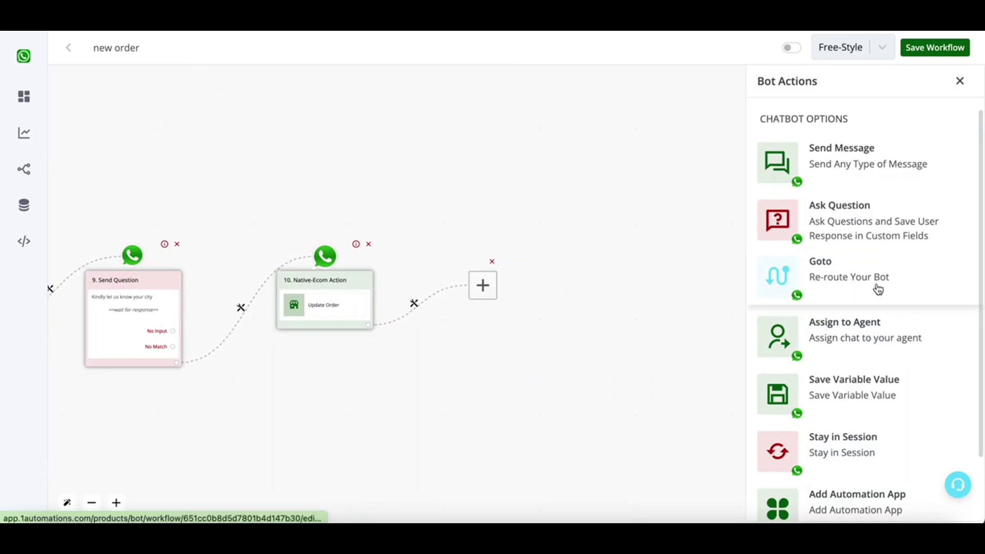
click(874, 233)
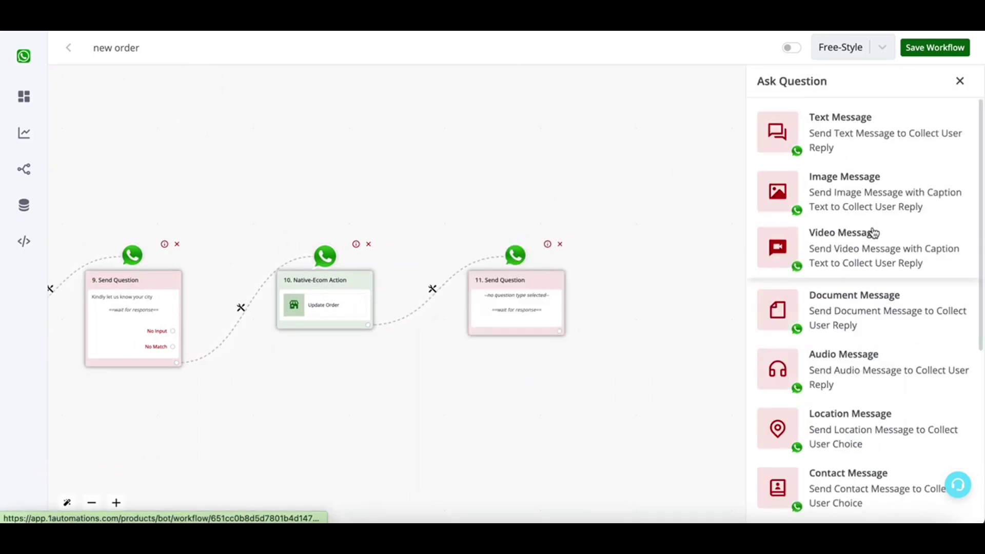
scroll(878, 317, down, 5)
click(872, 337)
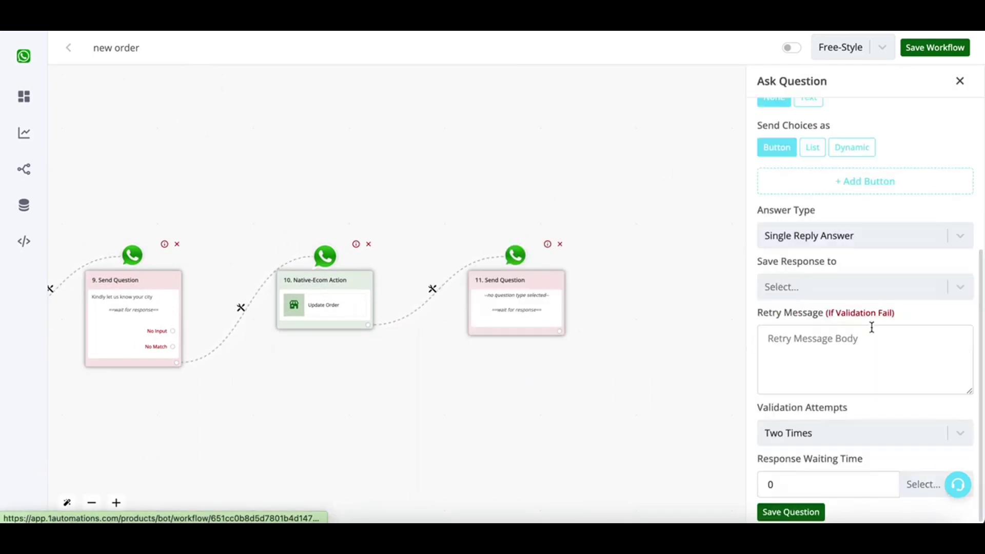
- Set the question's body to "Kindly let us know your delivery type"
scroll(851, 261, up, 5)
click(850, 257)
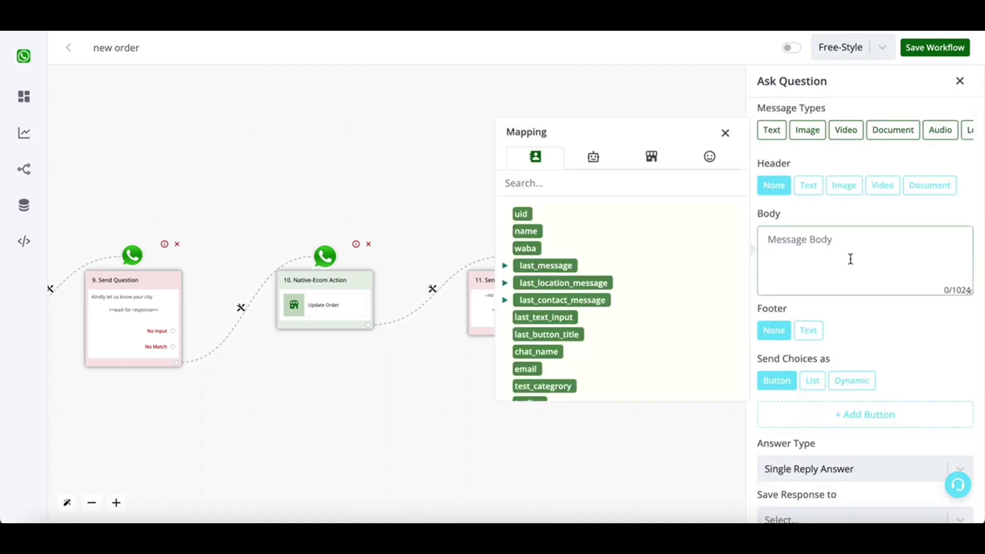
text(Kindly let us know your delive)
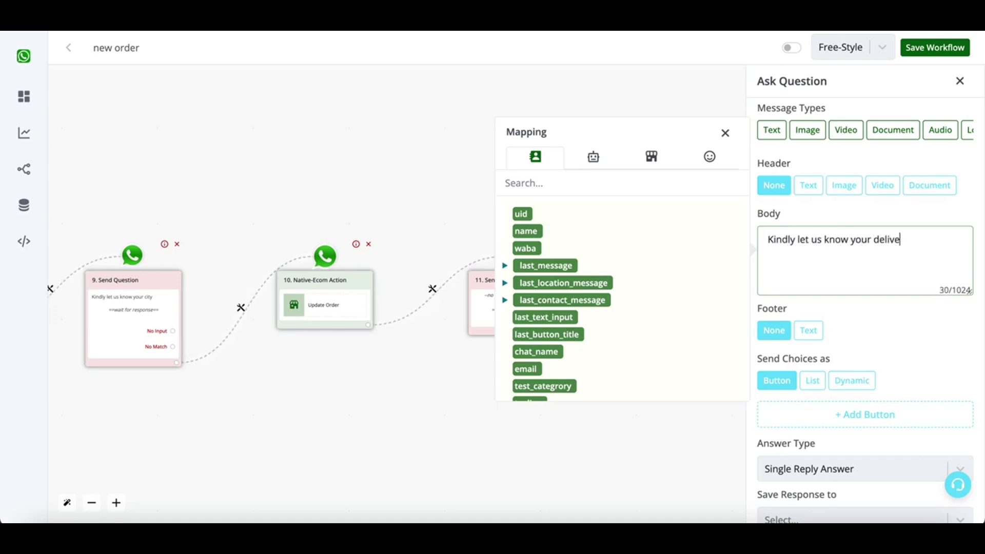
- Add a reply button labelled "Door Delivery" to the delivery type question
scroll(847, 335, down, 3)
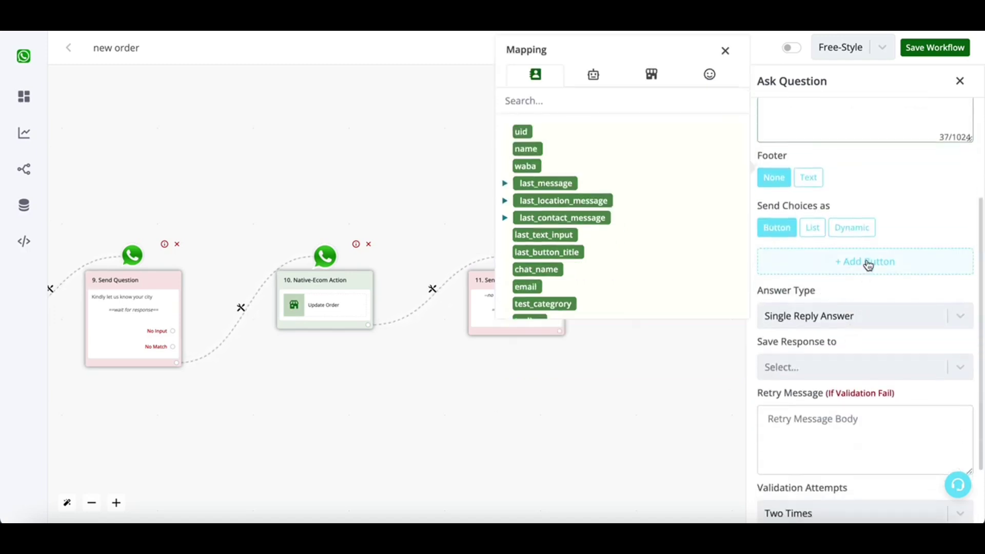
click(867, 262)
click(868, 268)
double_click(684, 268)
text(Door Delivery)
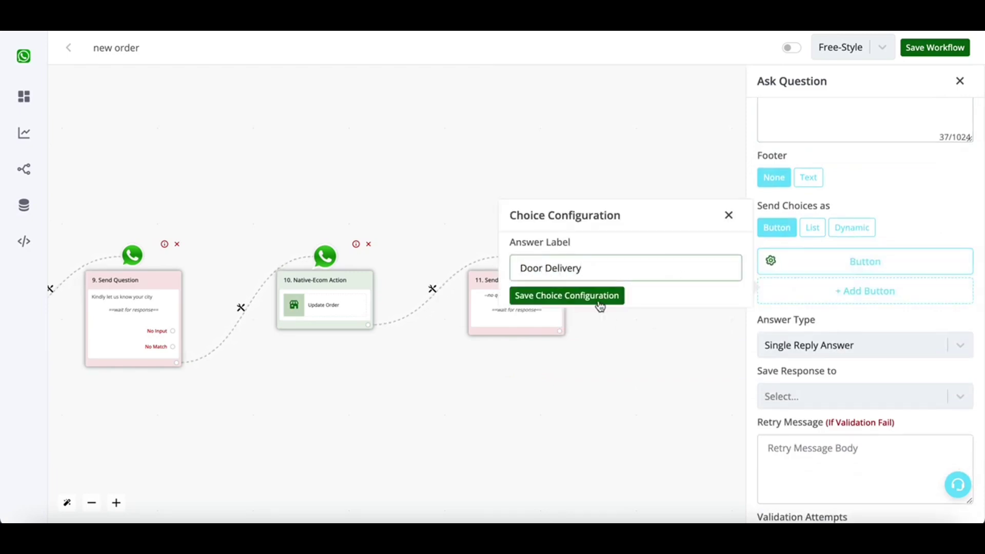
click(598, 302)
- Add a second reply button labelled "Store Pickup" and save the delivery type question
click(827, 298)
click(791, 294)
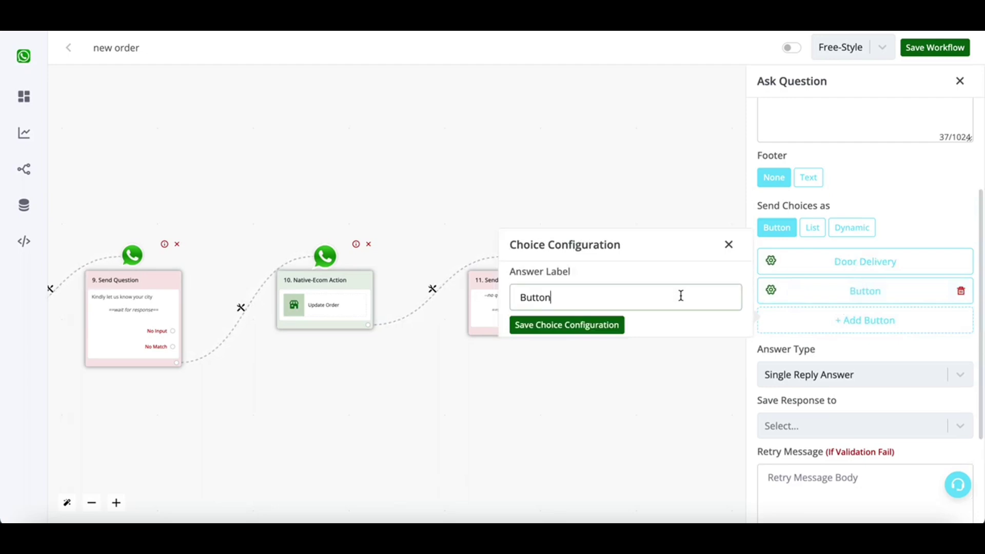
double_click(681, 296)
text(Store)
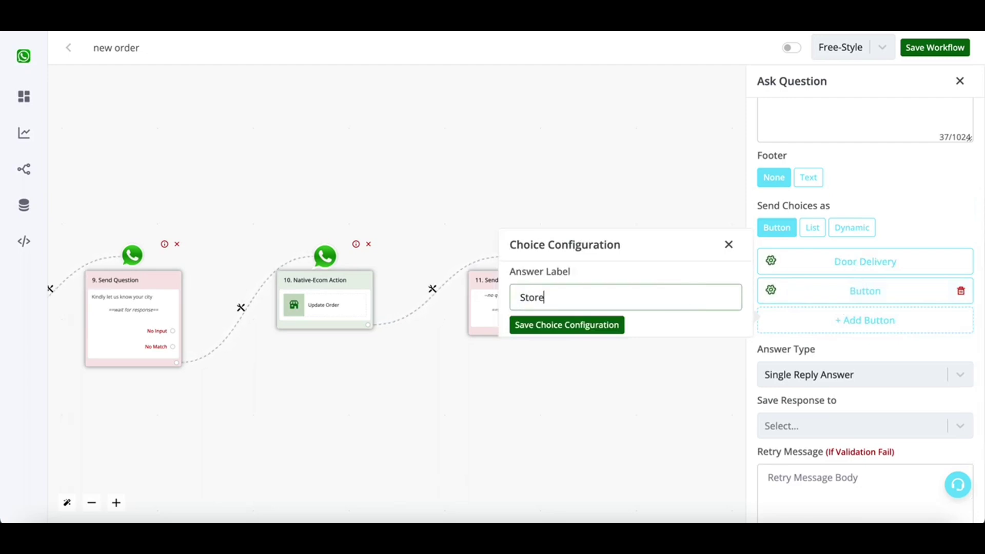
text( Pickup)
click(612, 323)
scroll(786, 349, down, 3)
click(801, 512)
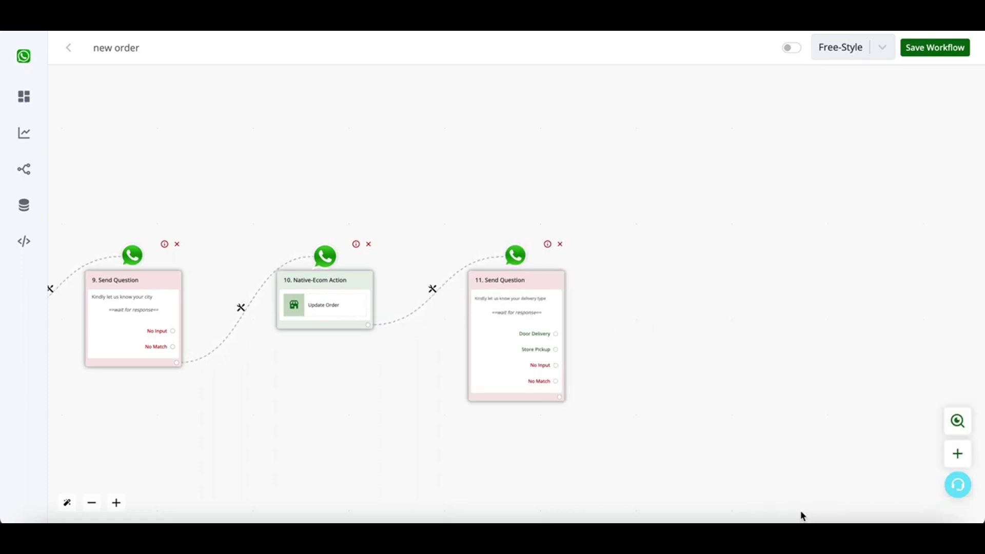
- Add a native ecommerce Update Order action after the delivery type question, on its general output
scroll(573, 340, up, 3)
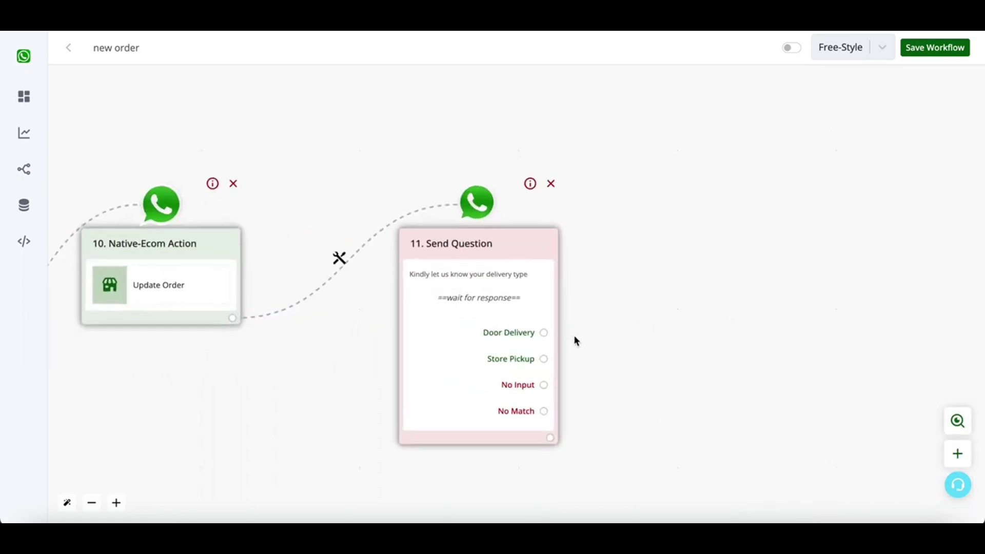
click(550, 437)
scroll(345, 342, up, 5)
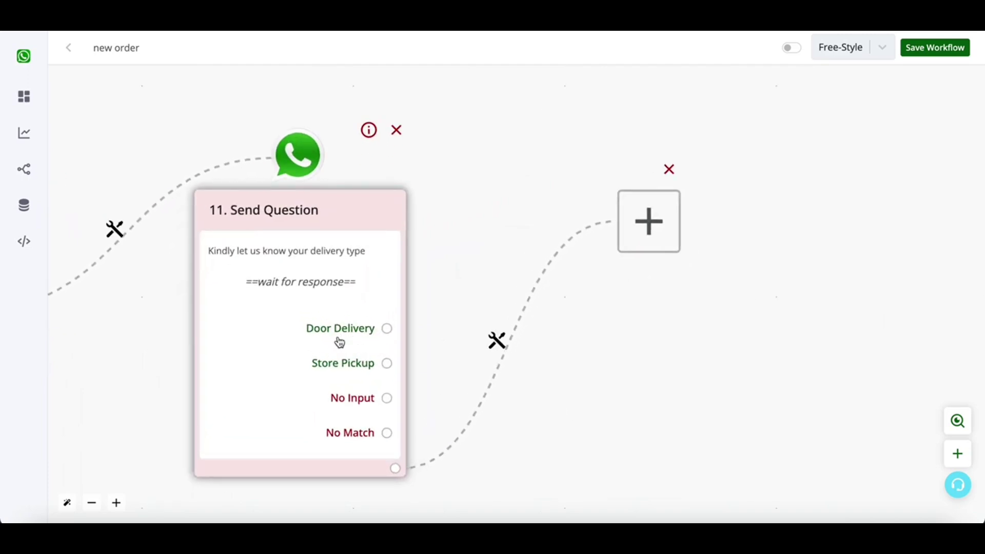
click(680, 244)
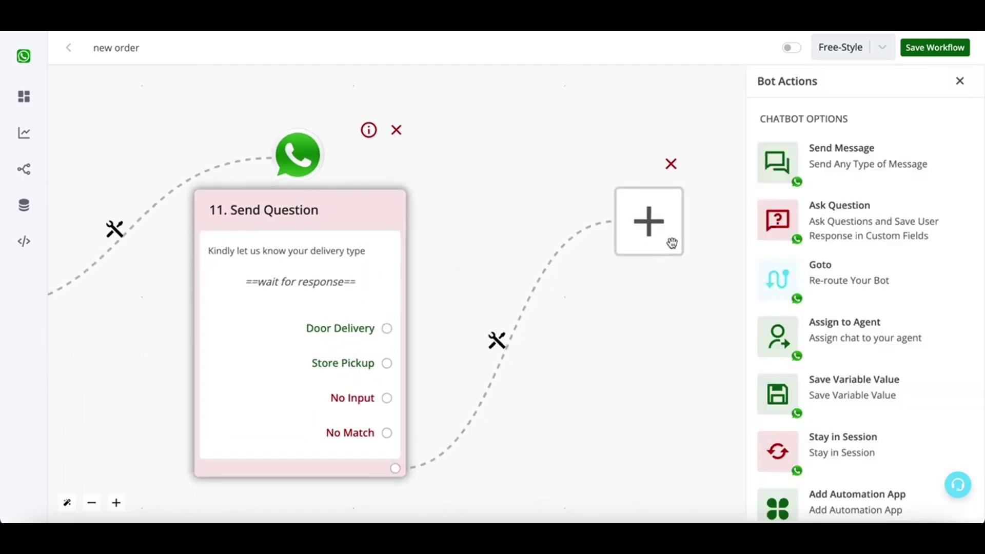
scroll(901, 400, down, 2)
click(886, 500)
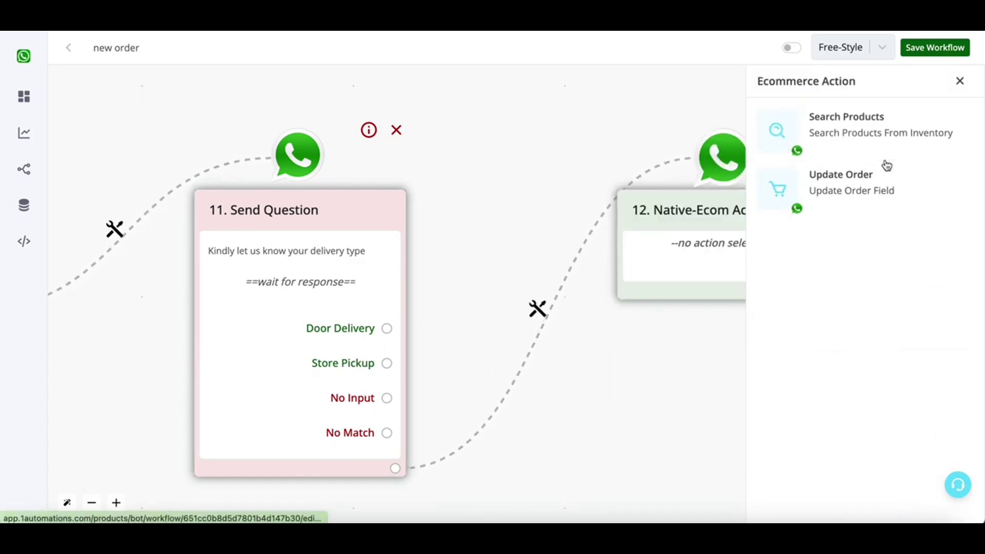
click(881, 186)
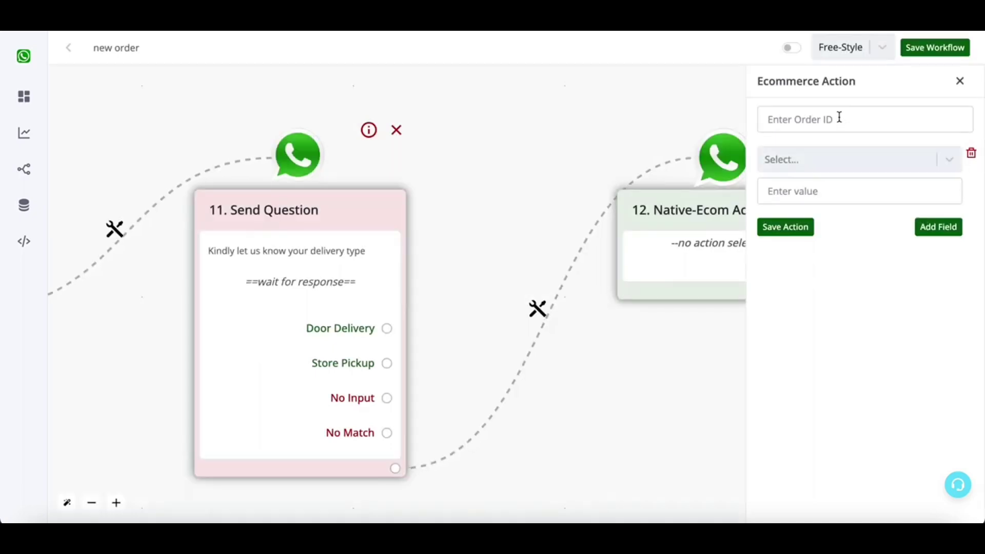
- Set the action's order ID to {{order.id}} and look through the order fields for one matching the delivery type
click(839, 117)
click(651, 74)
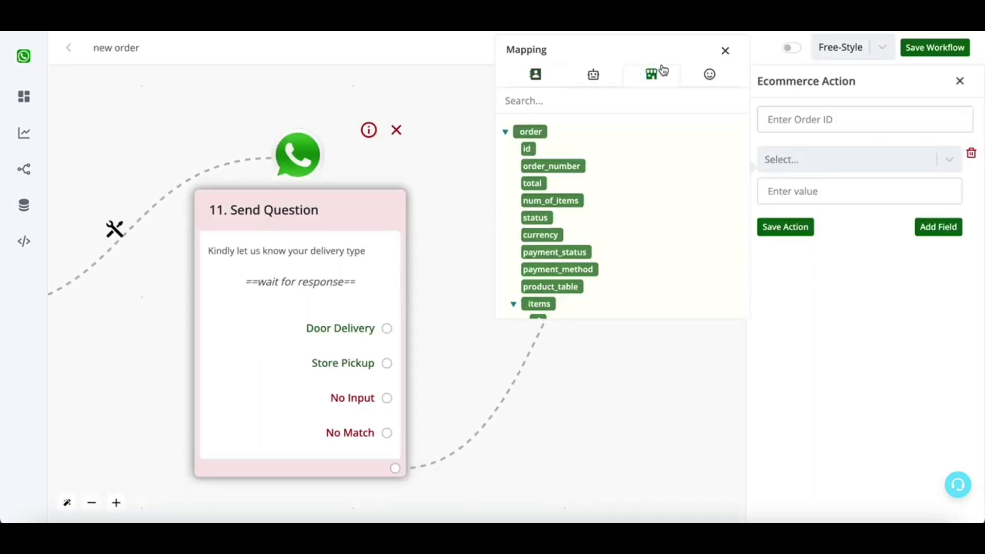
click(527, 149)
click(799, 154)
scroll(818, 288, down, 9)
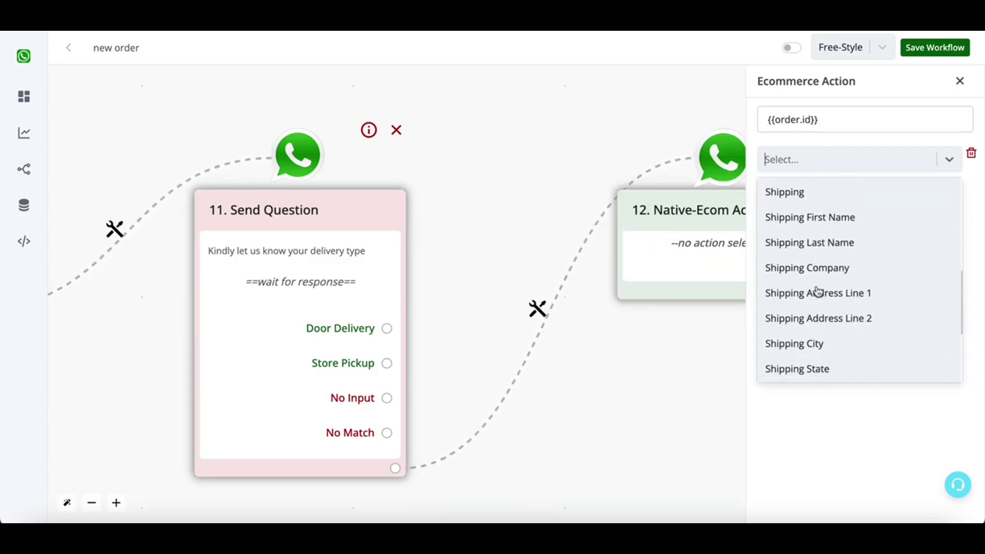
scroll(817, 297, up, 8)
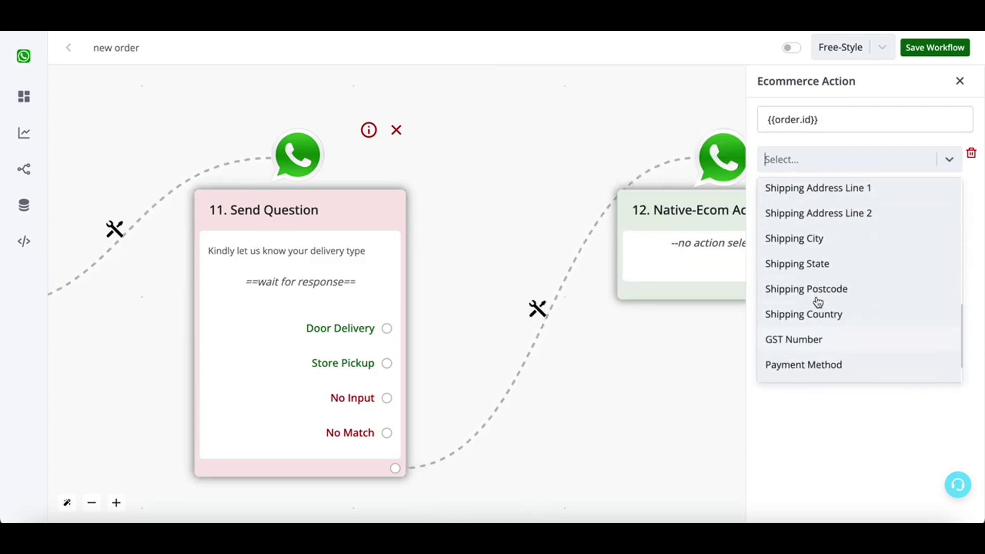
scroll(818, 302, up, 5)
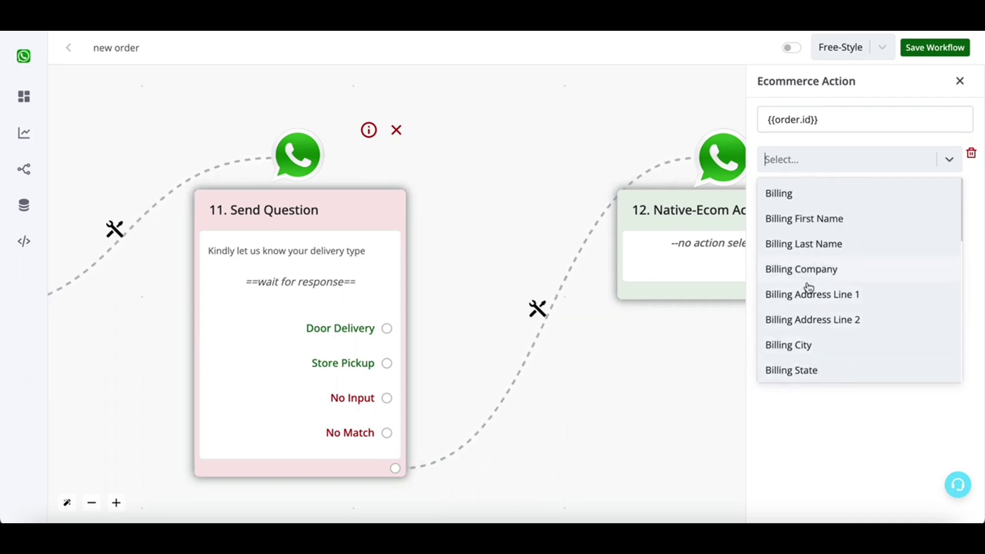
scroll(809, 285, down, 10)
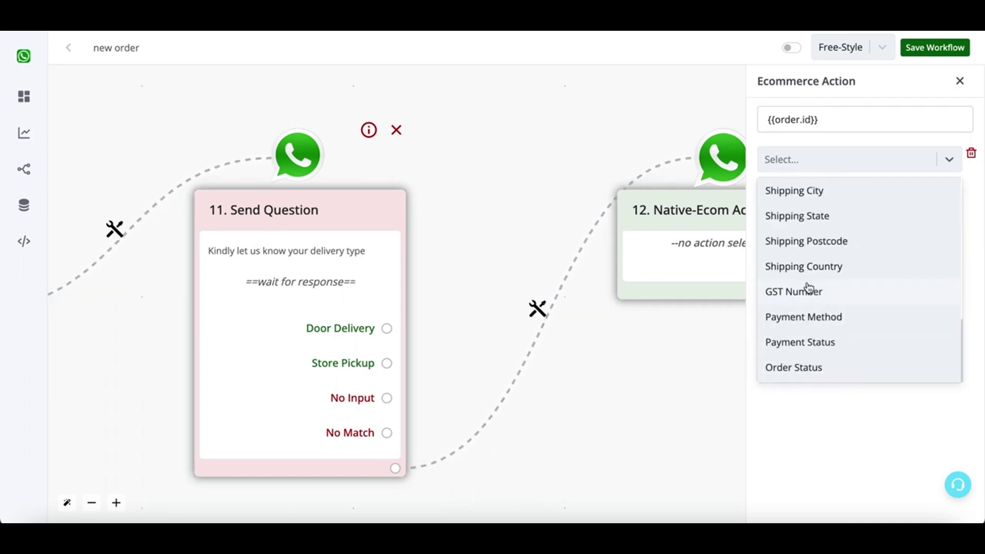
- Leave the field unselected, then save the Update Order action and the workflow
click(911, 141)
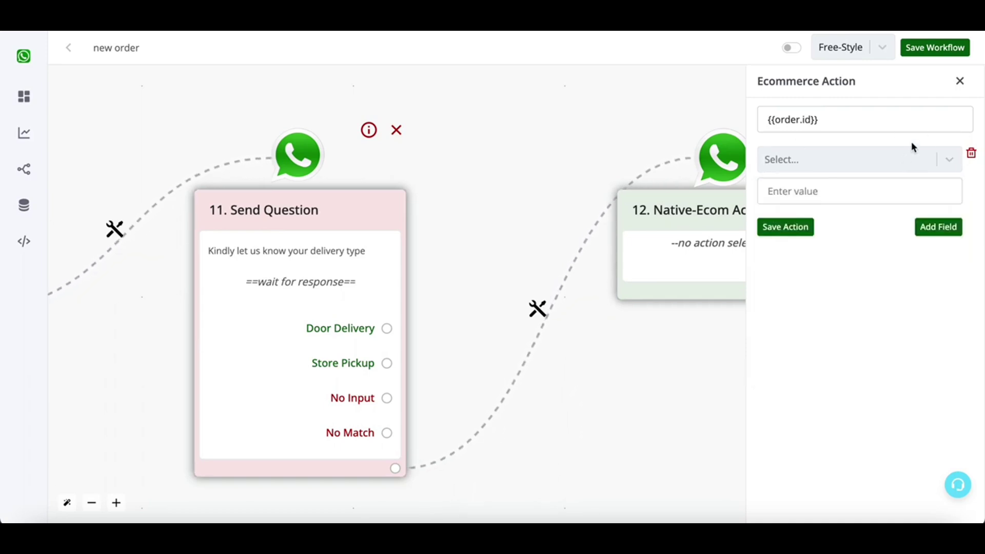
click(805, 229)
click(931, 50)
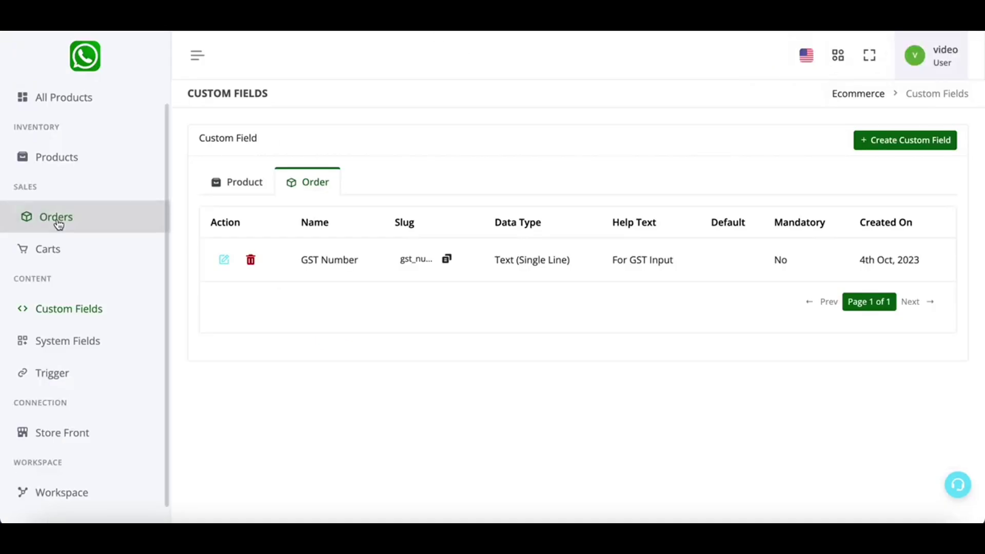
- Start creating a new custom field for orders in the ecommerce custom fields
click(95, 305)
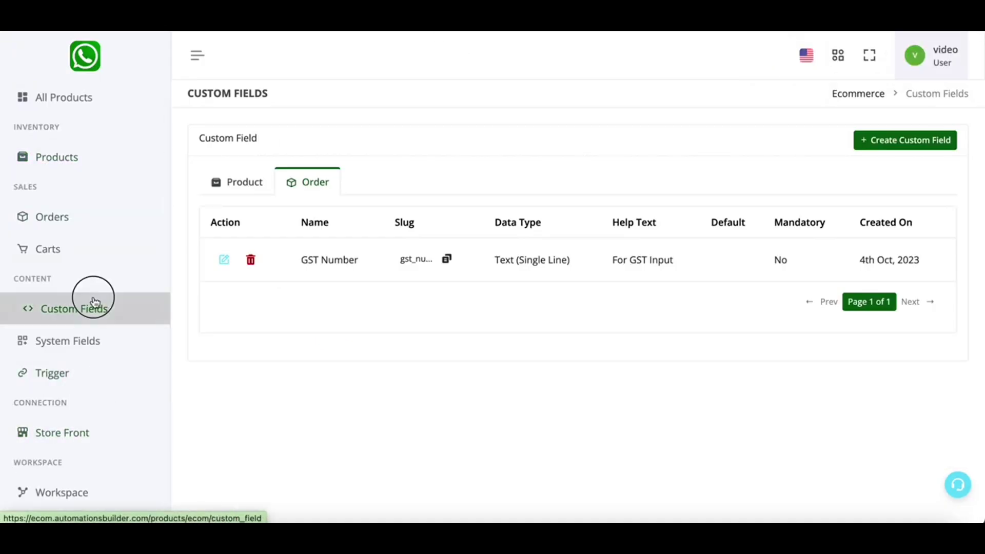
click(255, 189)
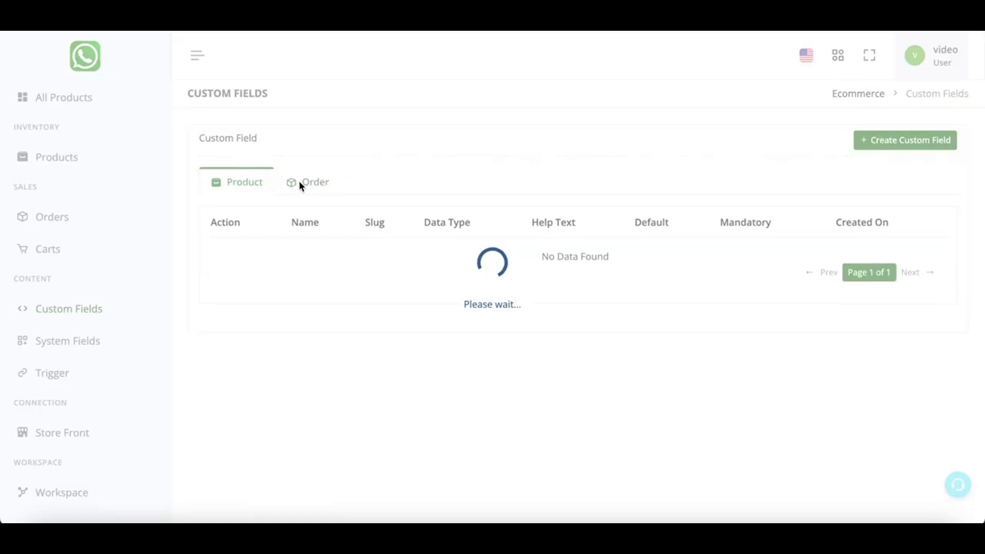
click(299, 183)
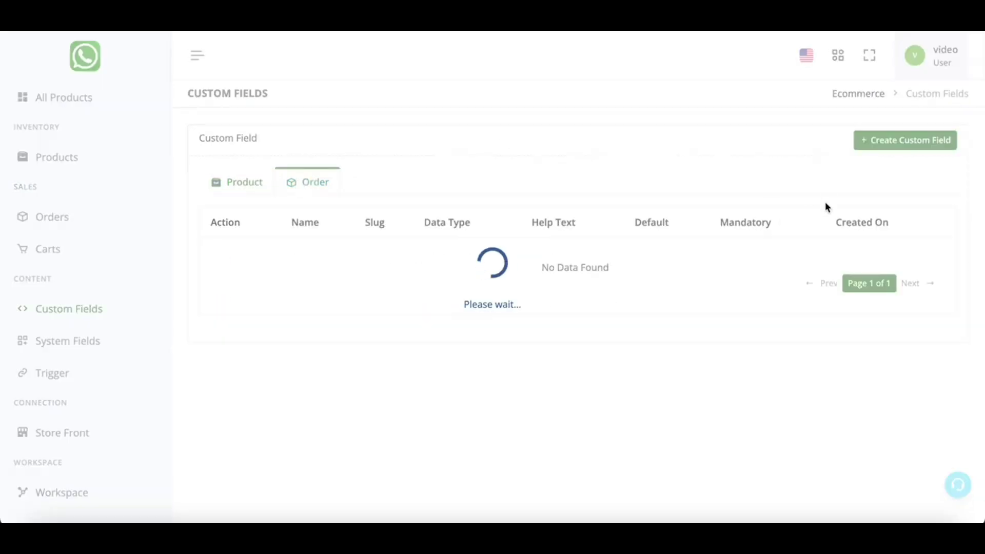
click(916, 149)
click(329, 185)
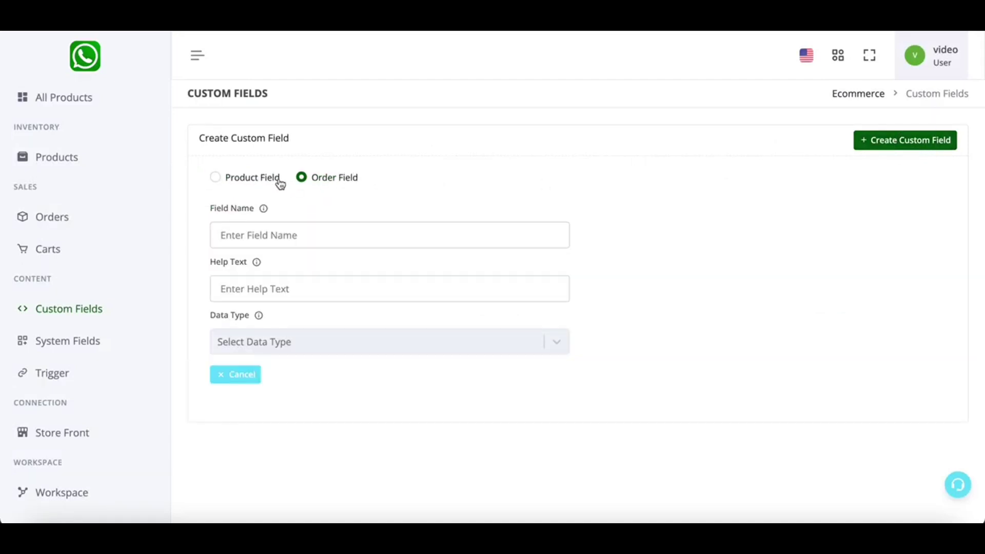
- Name the order field "Shipping Method", set its data type to Text (Single Line) and save it
click(313, 236)
text(Shipping Method)
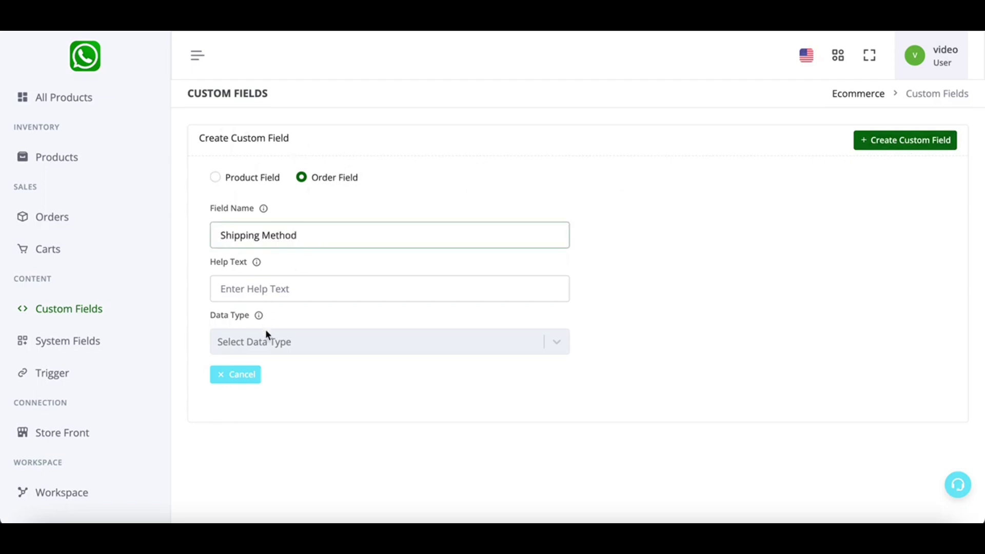
click(265, 334)
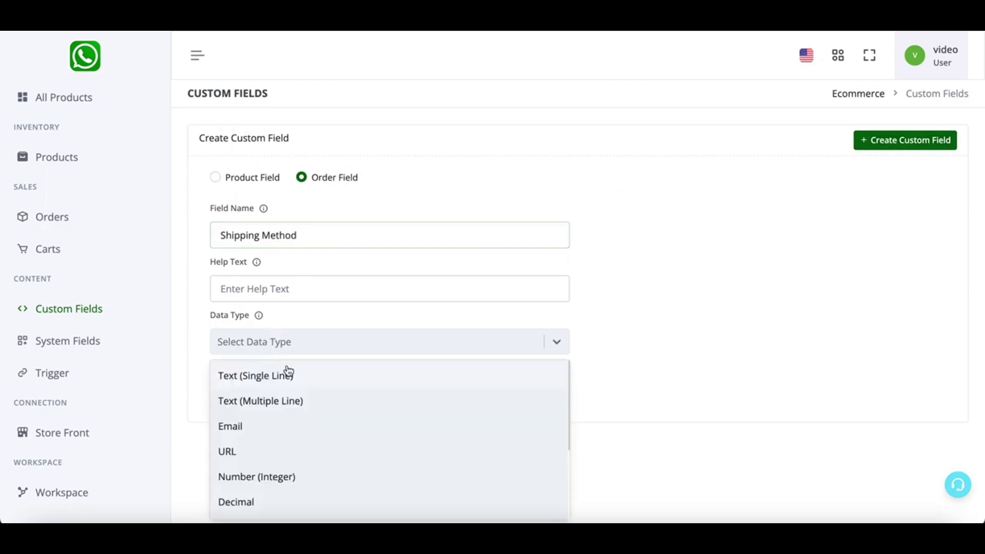
scroll(287, 371, down, 3)
scroll(296, 460, up, 3)
click(308, 385)
scroll(308, 388, down, 2)
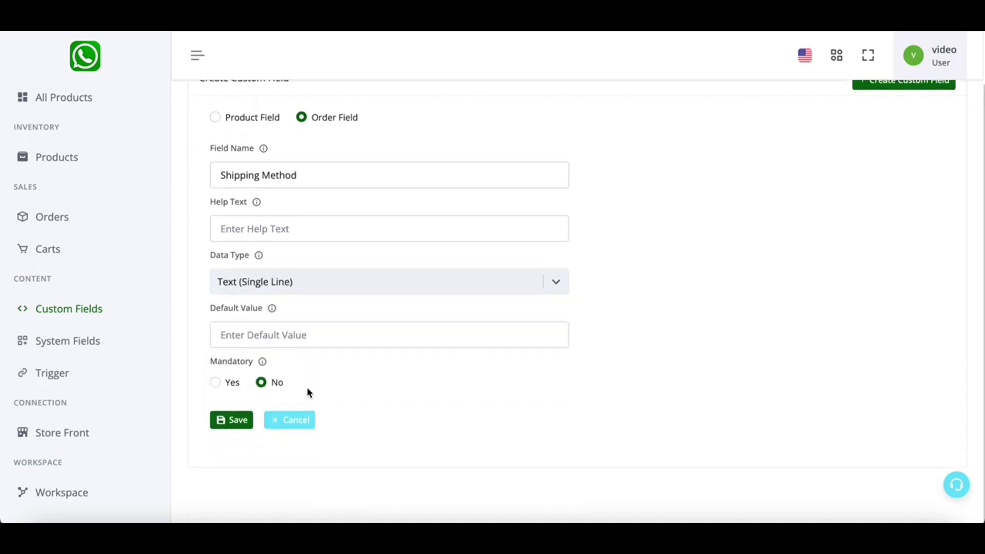
click(239, 423)
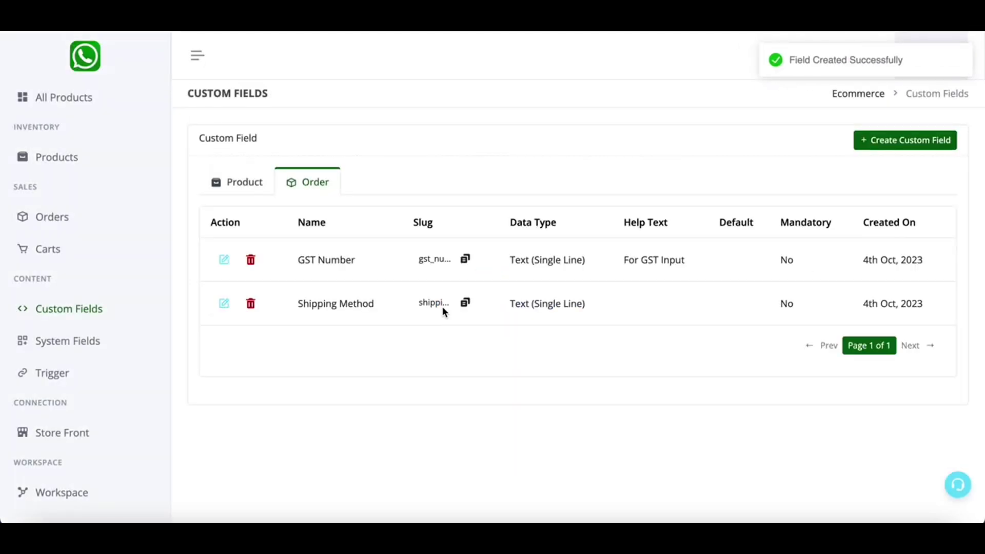
triple_click(364, 311)
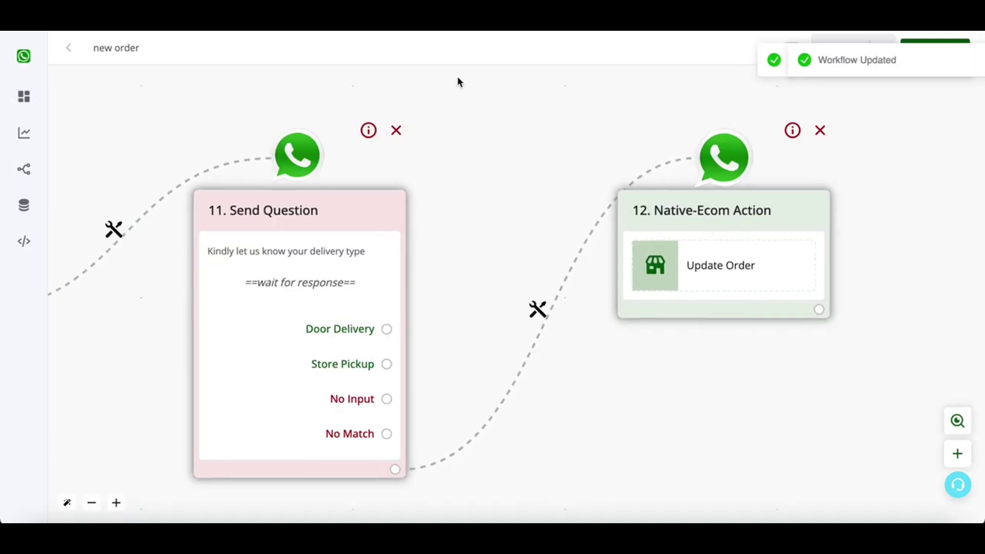
- In the "new order" workflow, reopen the Update Order action following the delivery type question and choose Shipping Method as the field to update
drag(451, 201, 578, 202)
scroll(578, 201, down, 5)
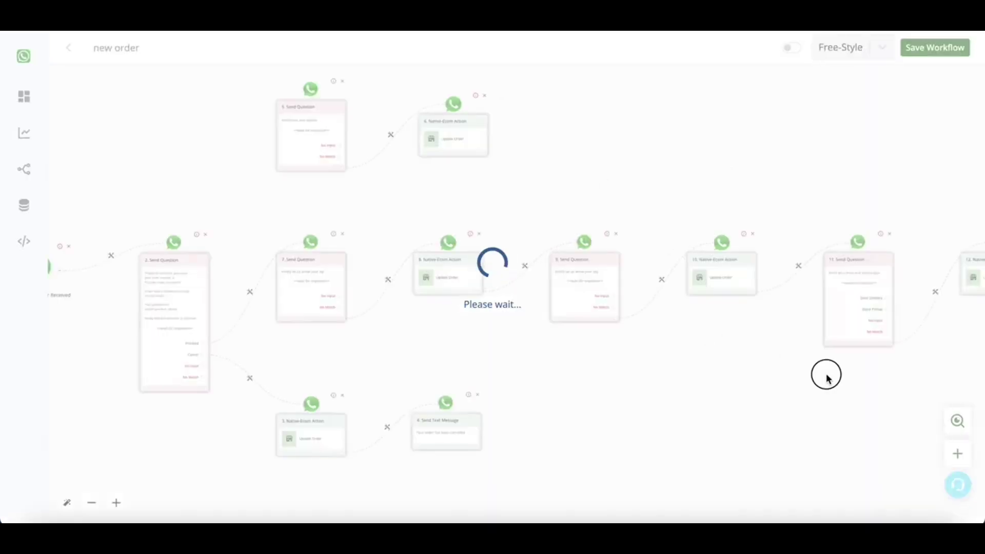
click(557, 364)
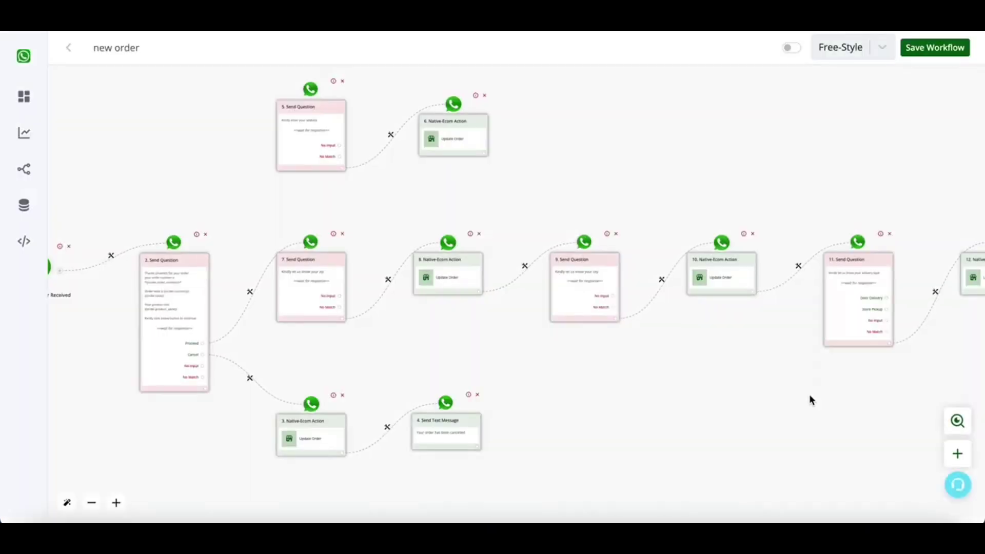
scroll(566, 306, right, 5)
scroll(568, 305, up, 3)
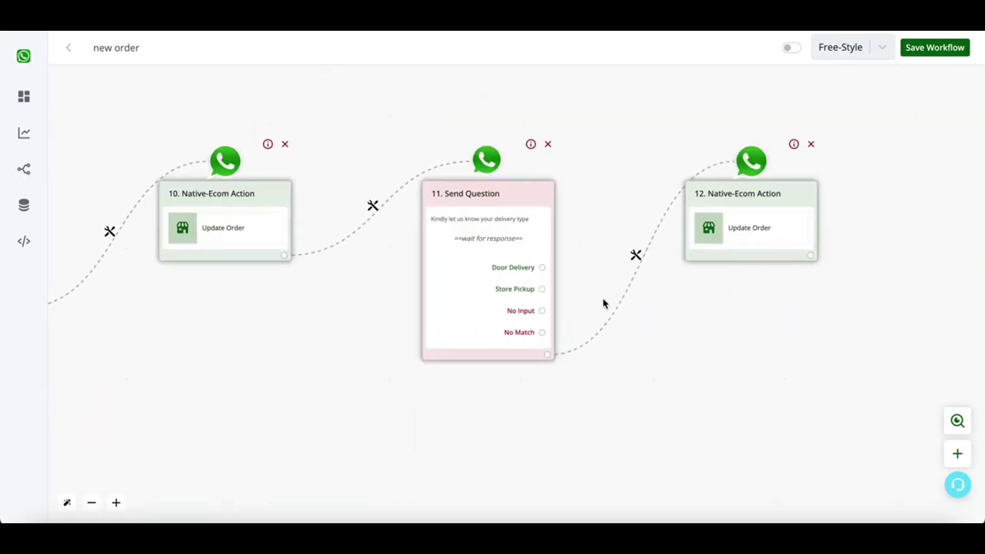
click(789, 240)
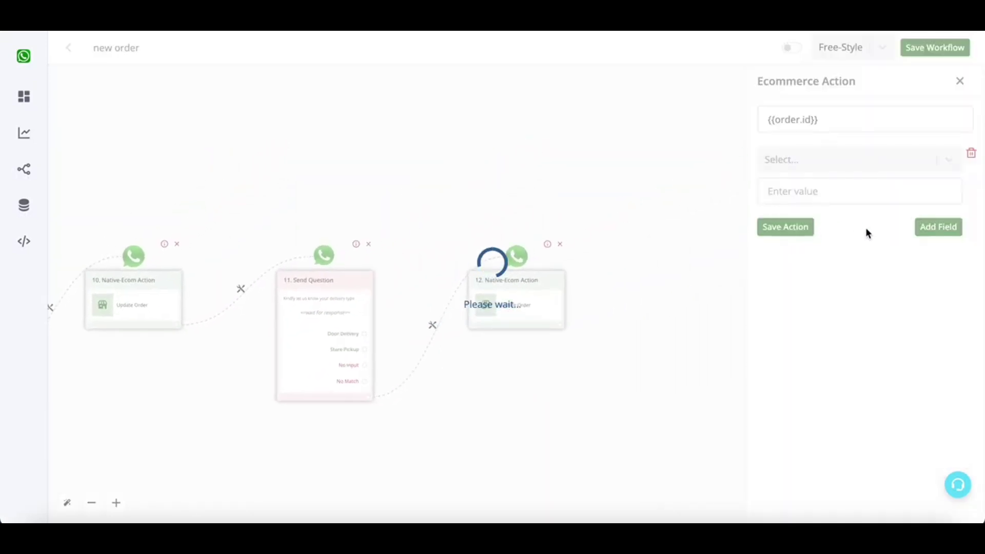
click(856, 169)
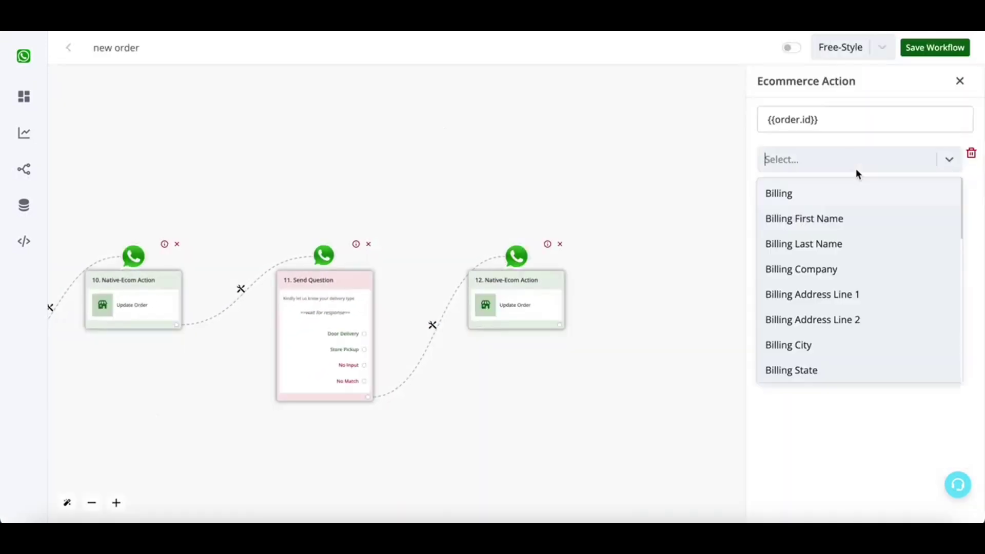
scroll(842, 308, down, 5)
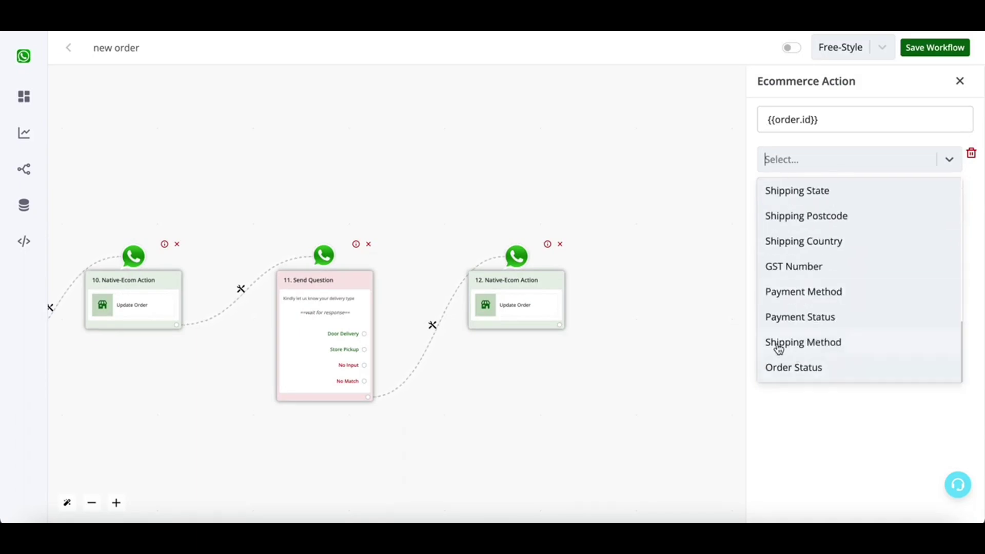
click(806, 344)
- Map the Shipping Method value to {{last_button_title}}, save the action and reopen it to check the mapping
click(860, 193)
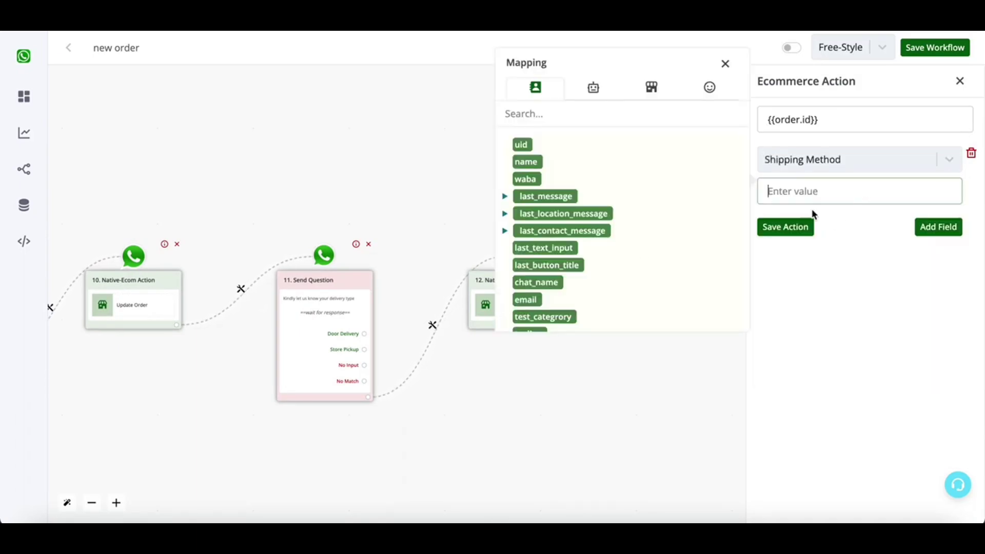
click(547, 266)
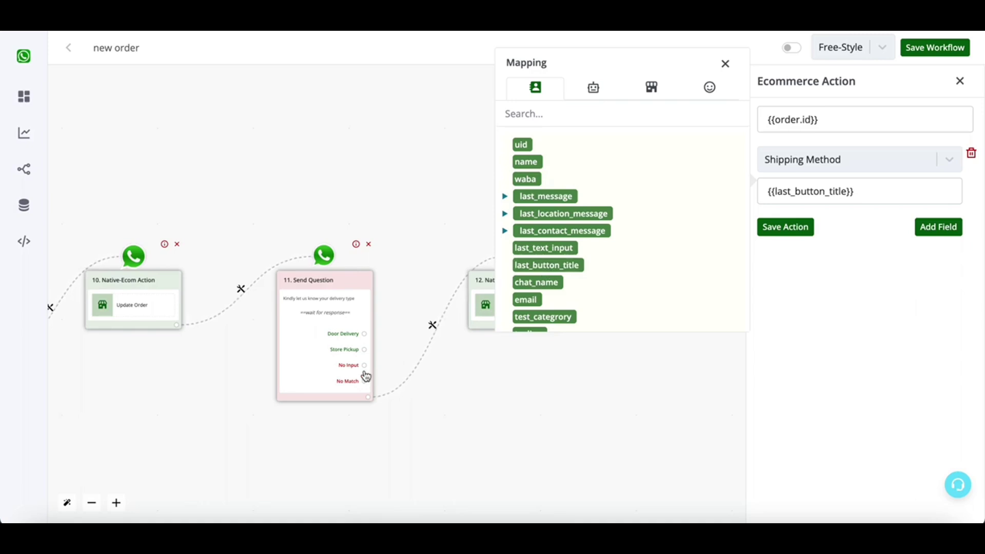
click(793, 227)
click(540, 300)
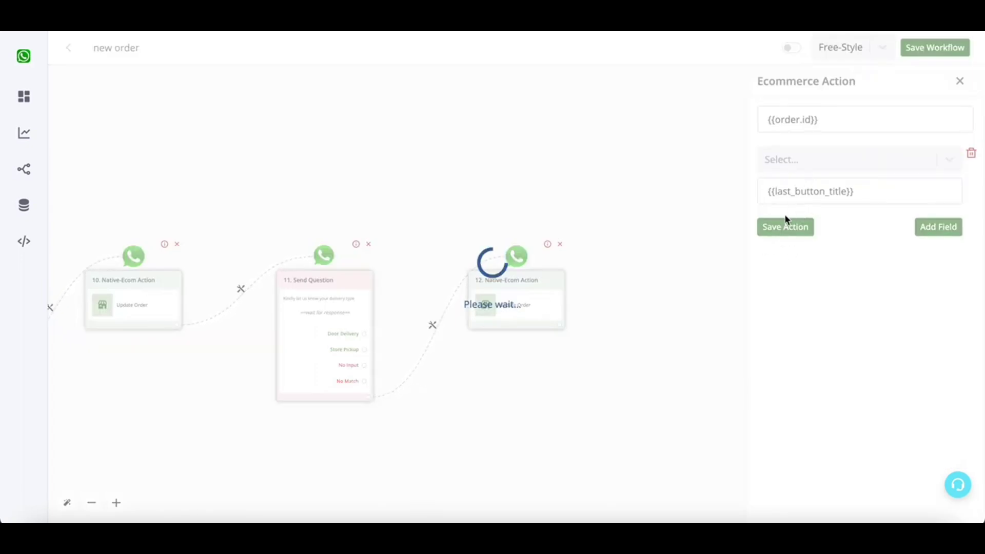
click(810, 228)
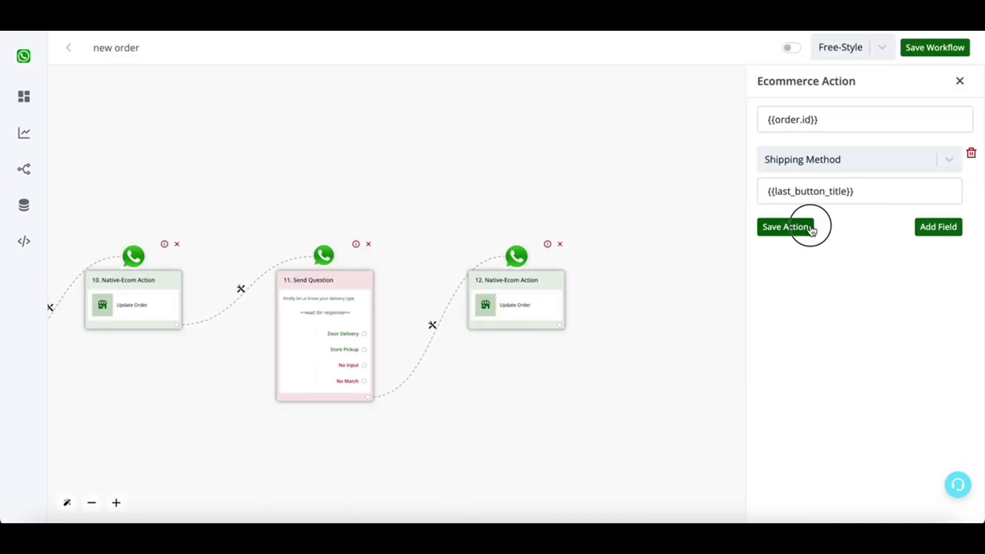
- Add an Ask Question step of the Interactive Message type after the shipping method Update Order action
scroll(576, 340, up, 3)
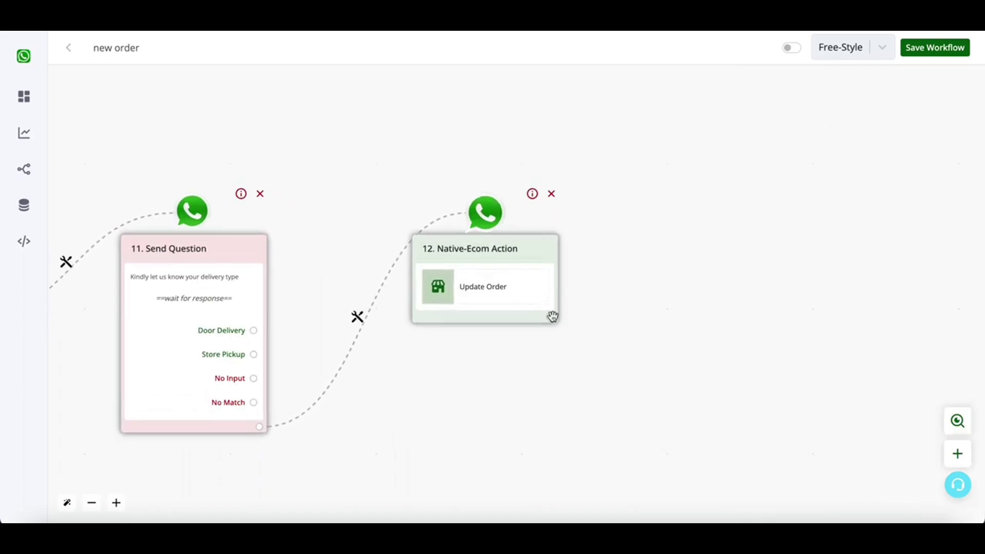
click(481, 285)
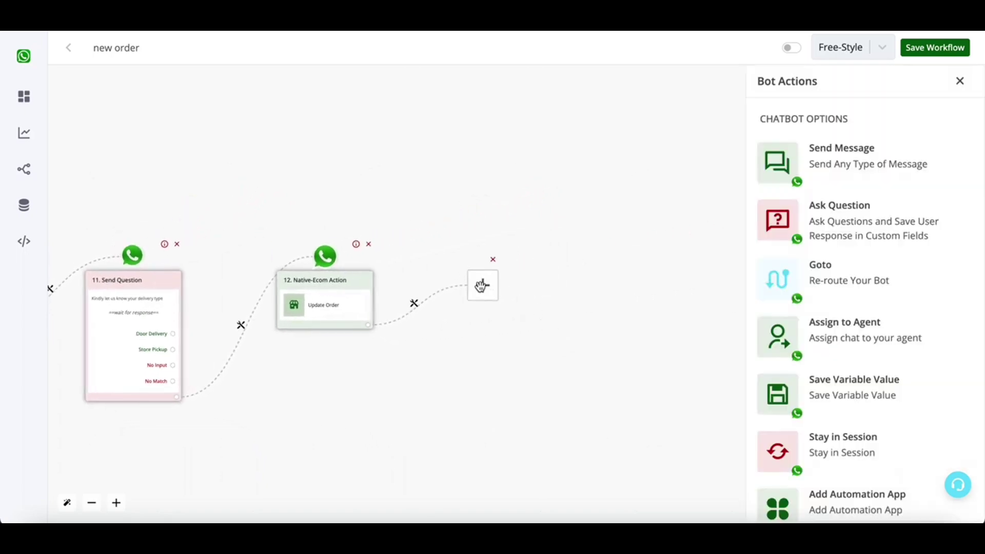
click(907, 231)
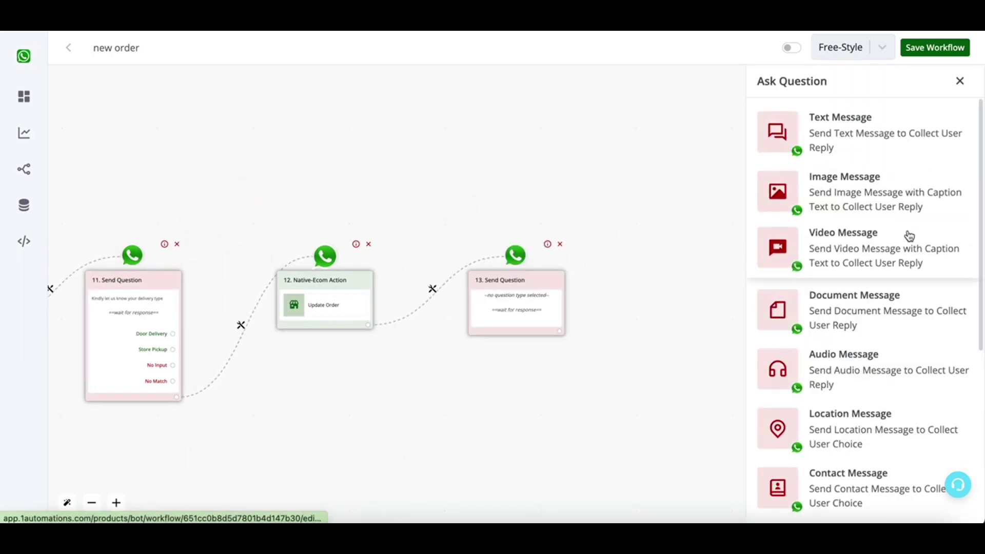
scroll(909, 235, down, 5)
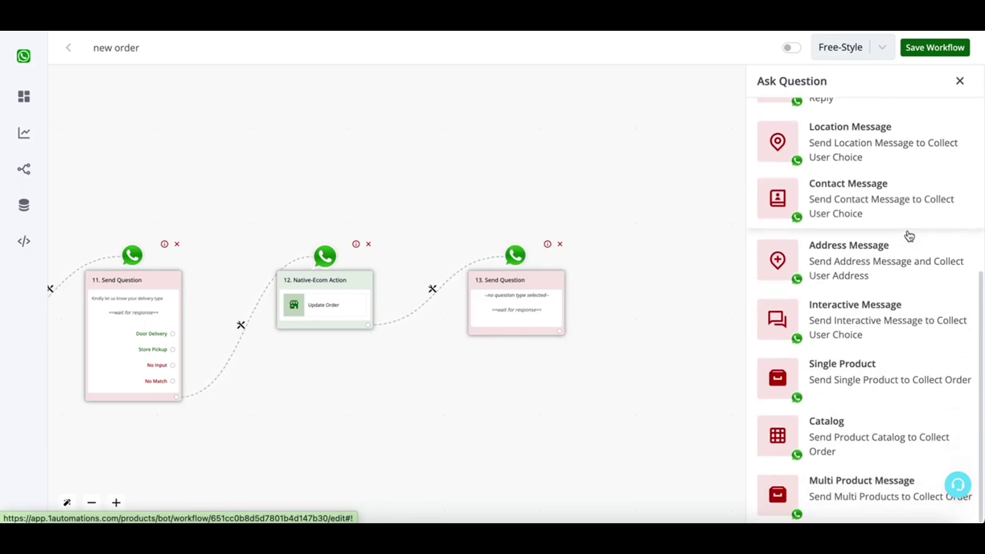
scroll(875, 379, up, 2)
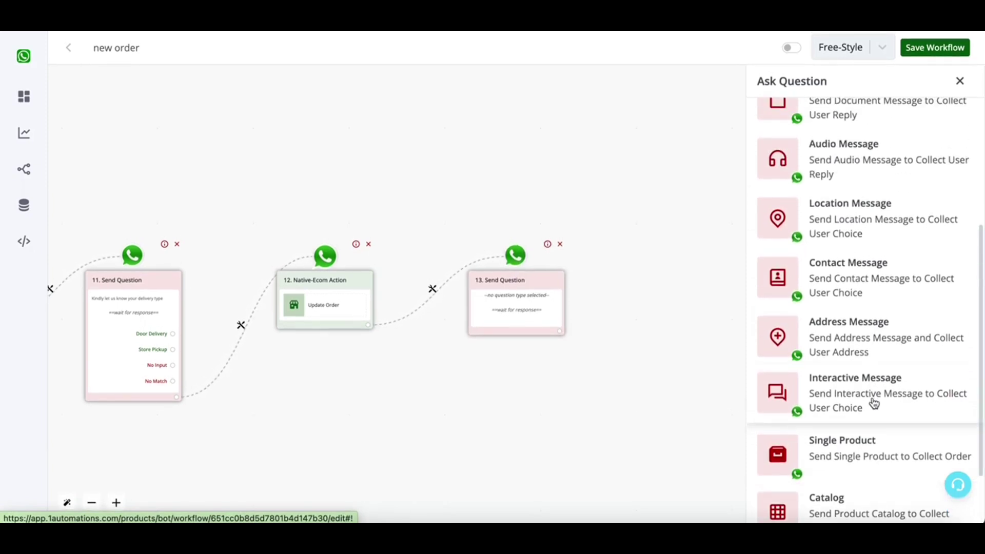
click(834, 394)
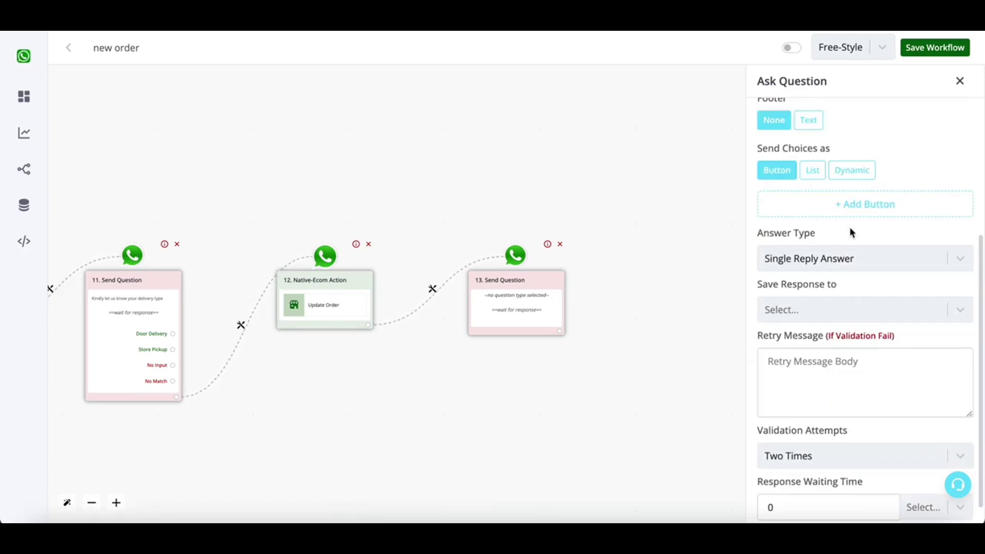
- Set the question's body text to "How would you like to pay ?"
scroll(847, 247, up, 4)
click(835, 260)
text(How would you like to pay ?)
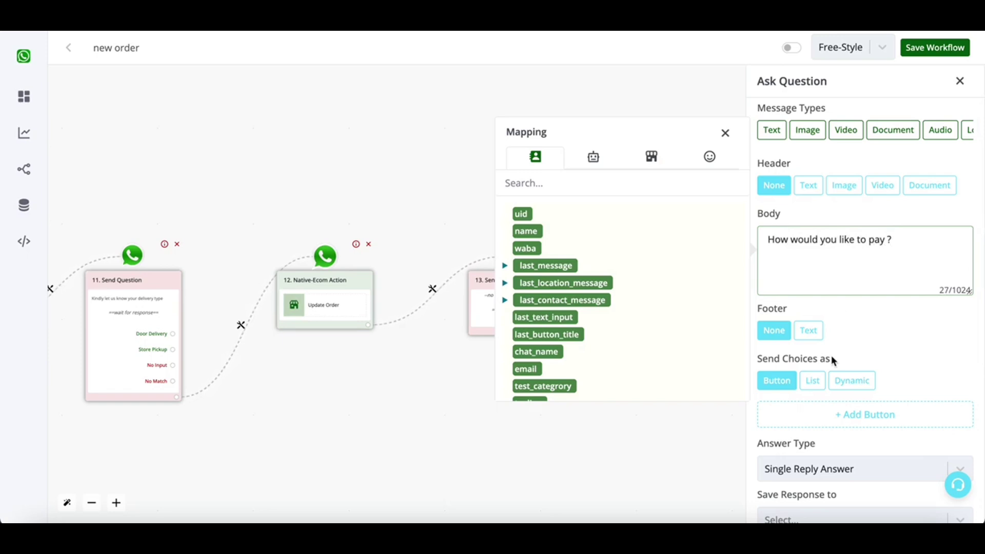
- Add two reply buttons to the payment question and label the first one "Cash On Delivery"
scroll(836, 354, down, 3)
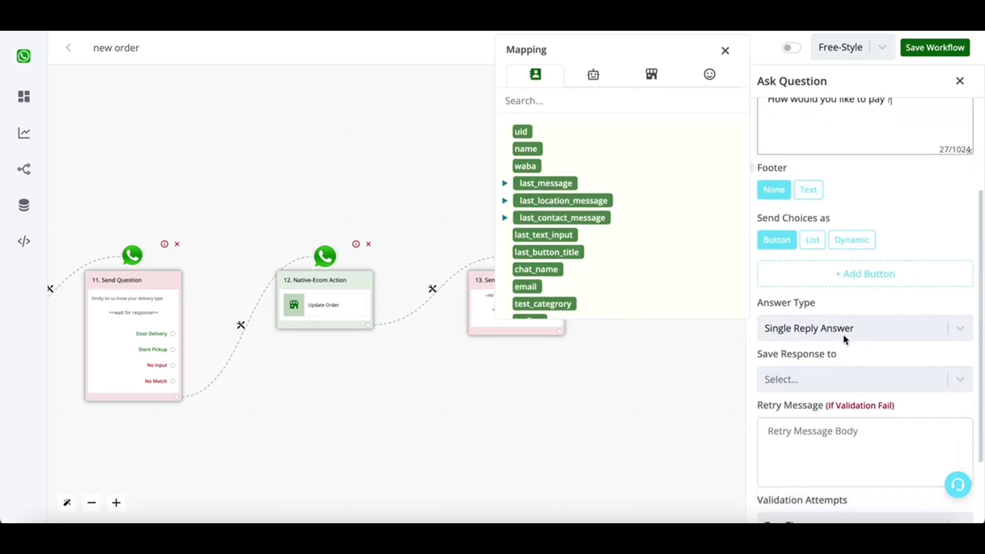
click(865, 281)
click(870, 288)
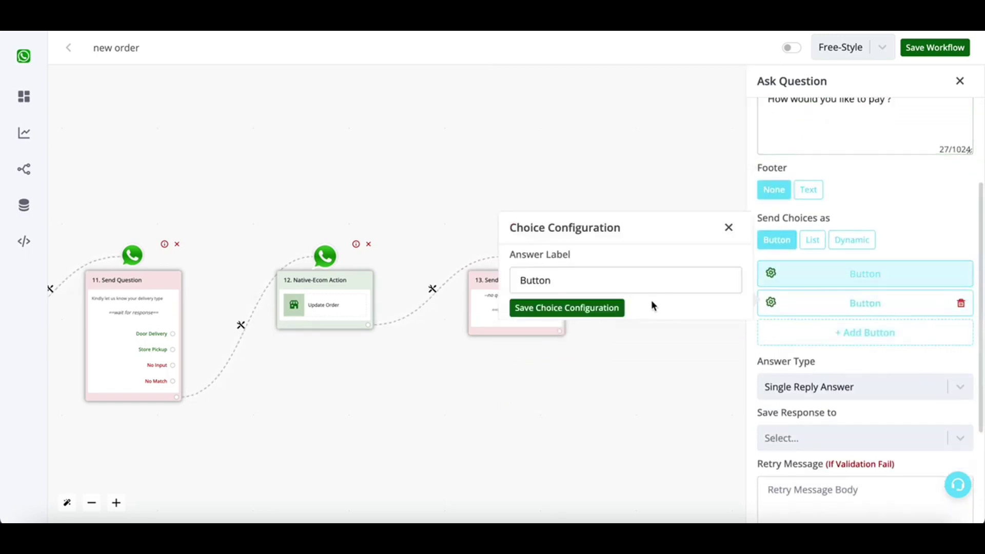
click(650, 280)
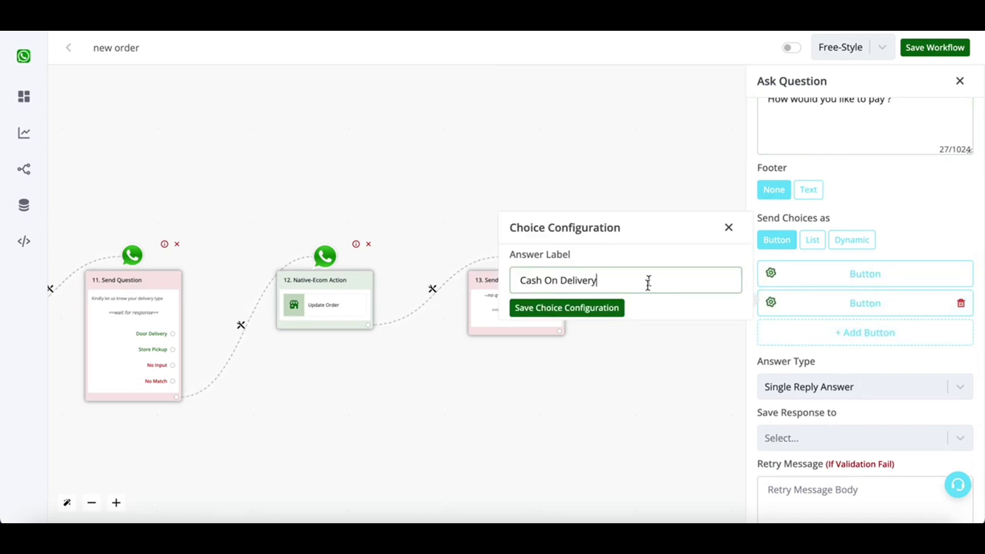
click(600, 308)
- Label the second reply button "Online Payment" and save its choice configuration
click(872, 308)
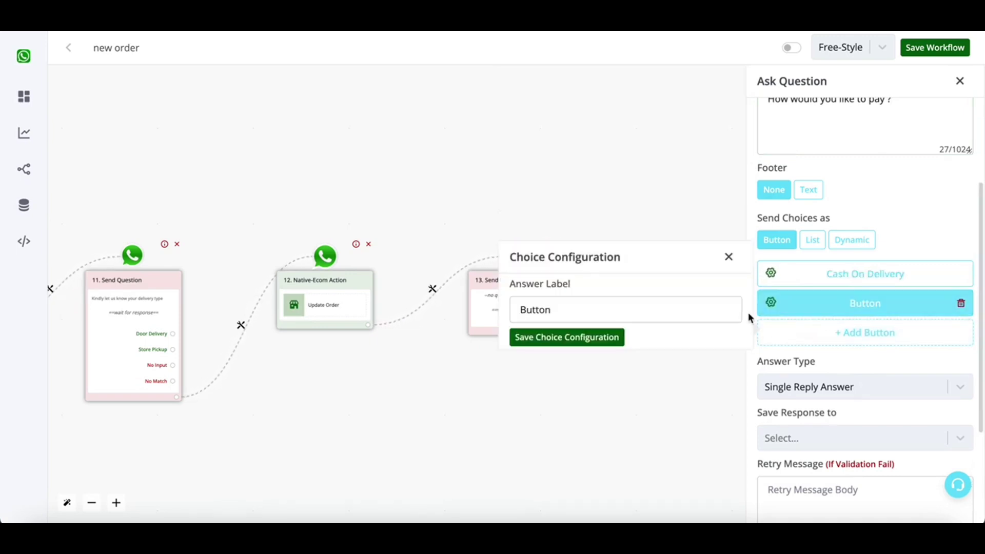
click(717, 311)
key(ctrl+a)
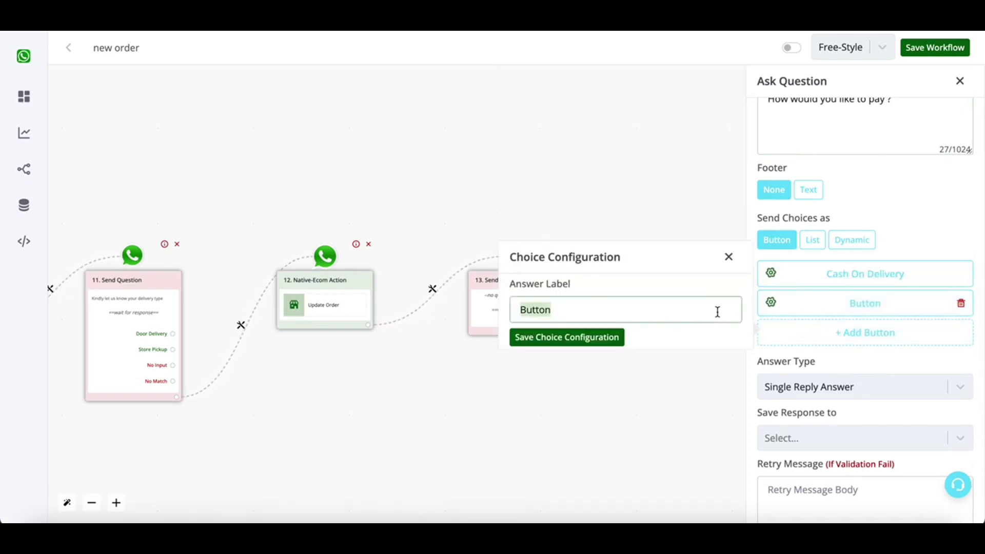
text(Online Payment)
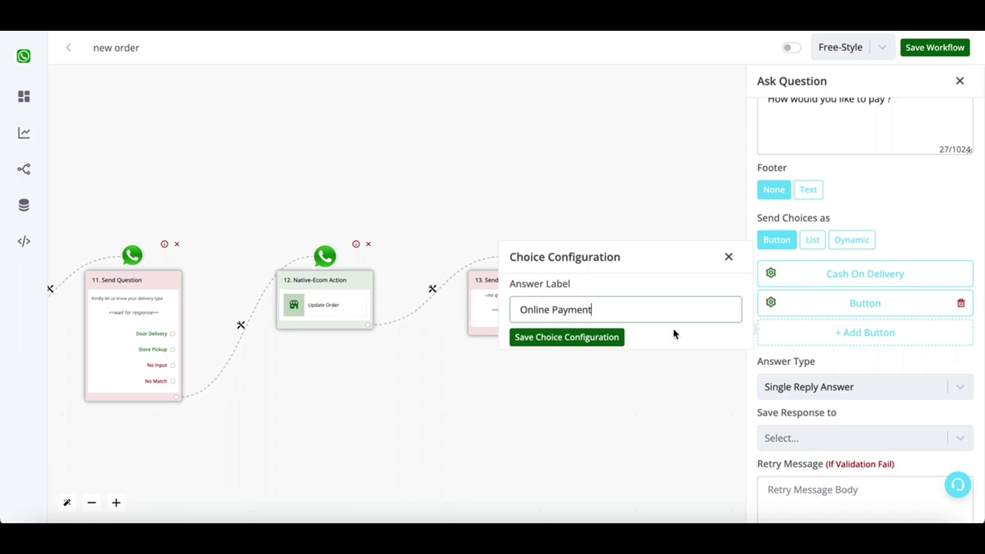
click(611, 340)
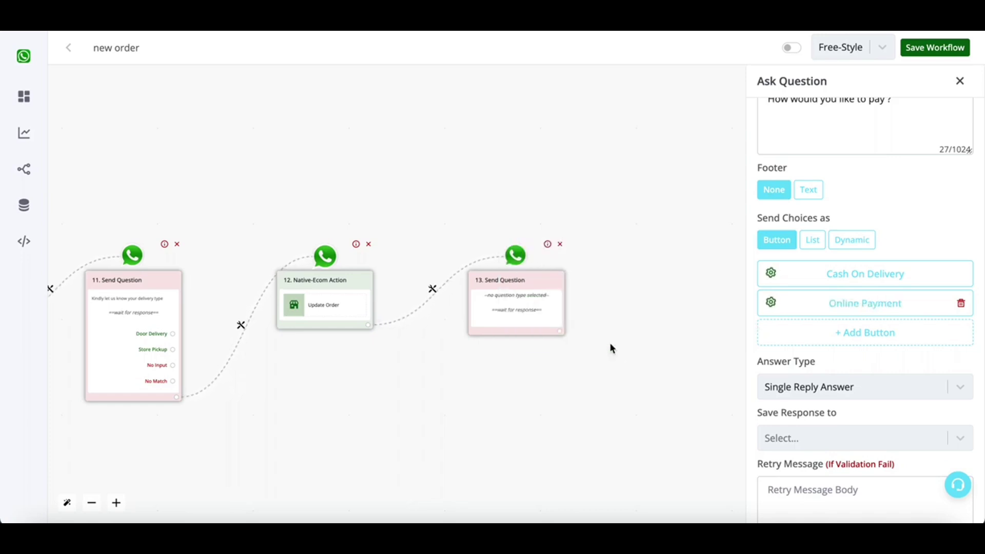
- Shorten the first reply button's label to "Cash" and save its choice configuration
click(915, 276)
click(545, 280)
key(shift+End)
key(BackSpace)
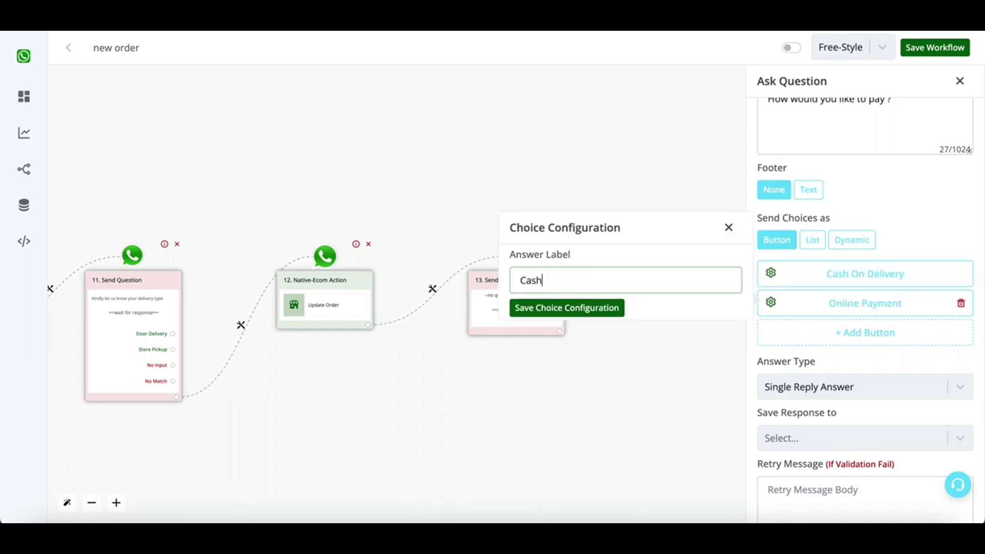
click(596, 316)
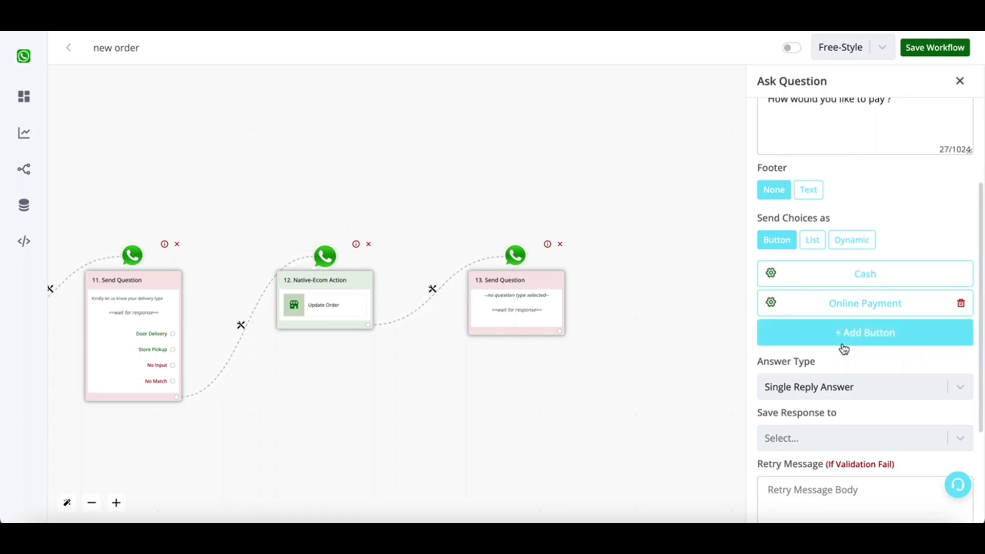
- Save the payment method question with its Cash and Online Payment reply buttons
scroll(844, 348, down, 1)
scroll(862, 308, down, 3)
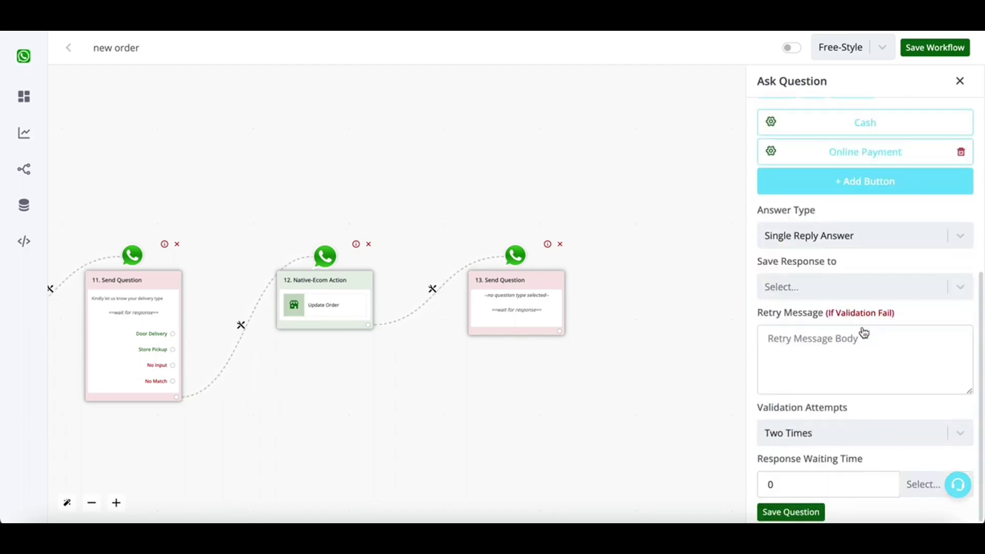
click(819, 511)
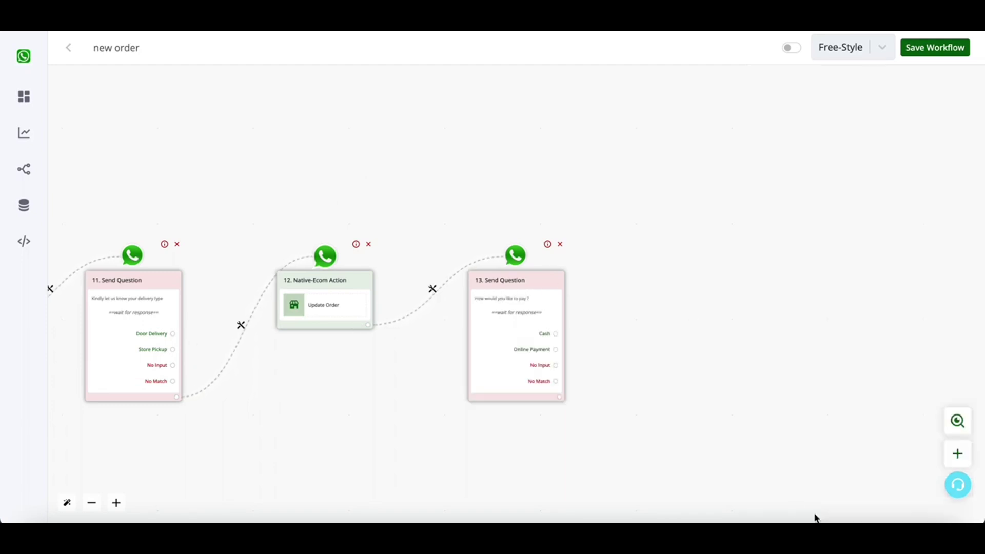
- Attach a Native Ecommerce action of type Update Order to the Cash reply of the payment question
click(555, 334)
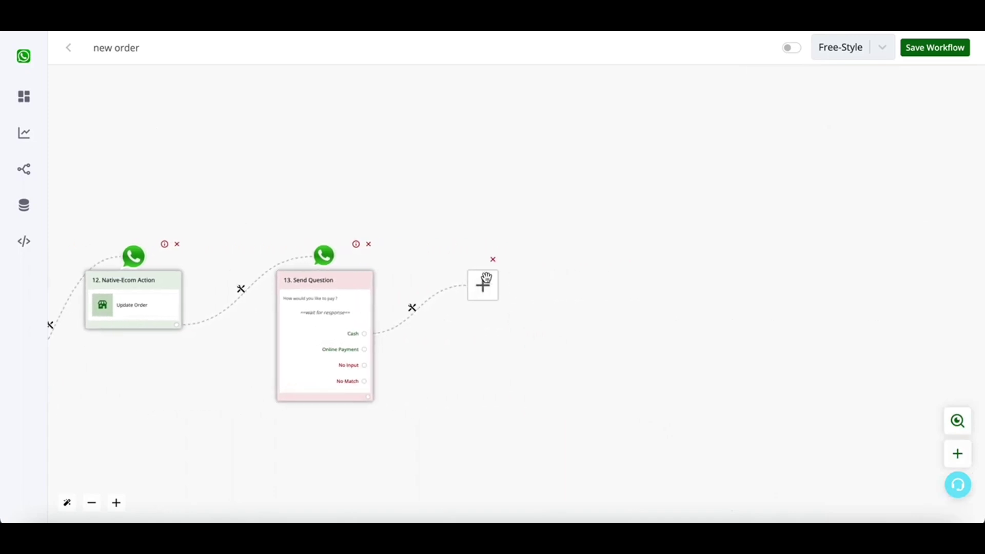
click(483, 283)
scroll(816, 375, down, 2)
click(849, 480)
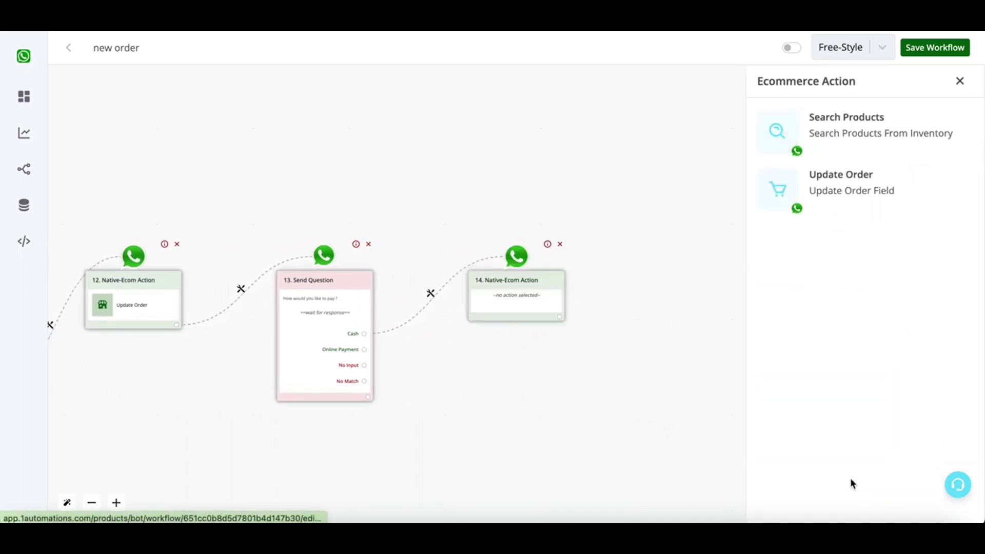
click(863, 178)
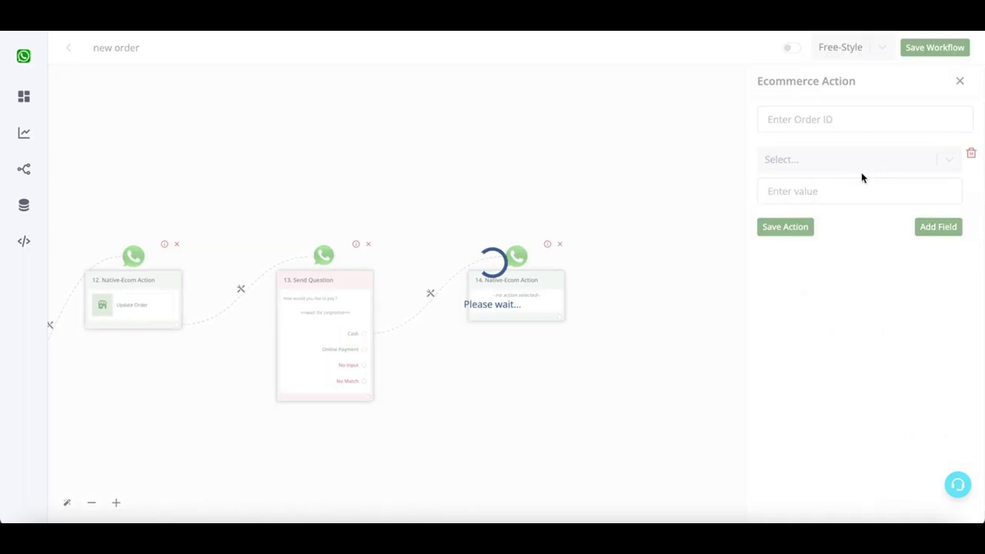
- Map the action's order ID to {{order.id}}, choose Payment Method as the field to update, and save the action
click(846, 121)
click(630, 76)
click(527, 149)
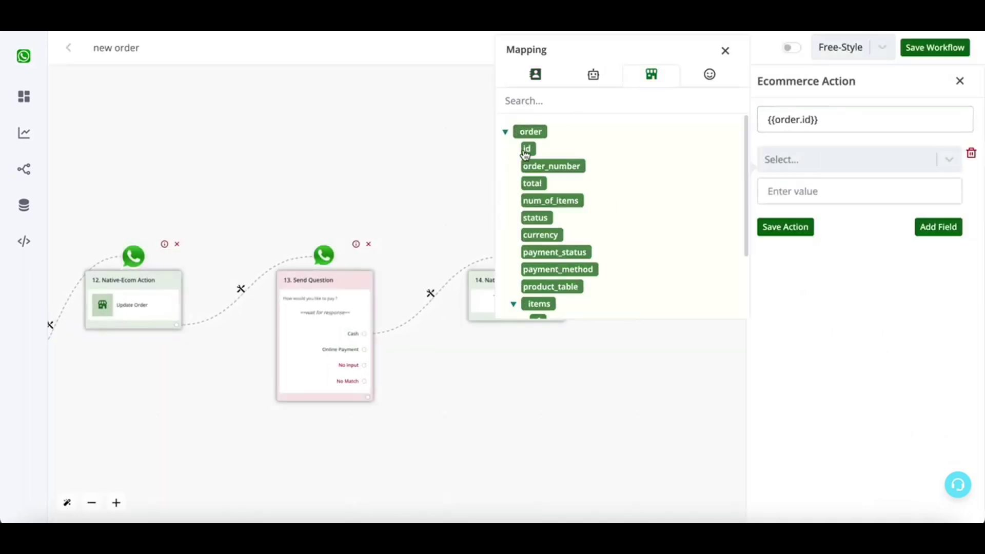
click(850, 167)
scroll(841, 246, down, 5)
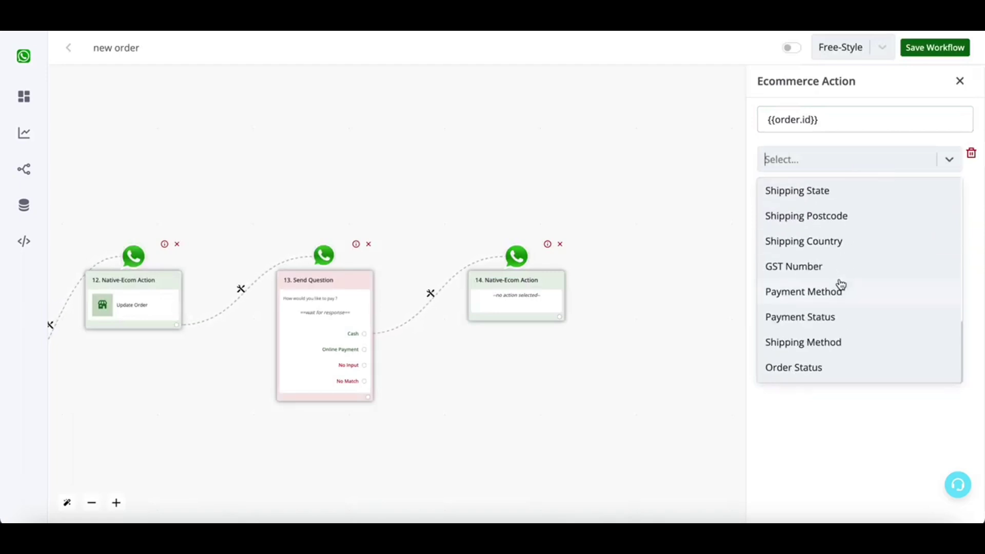
click(827, 303)
click(821, 197)
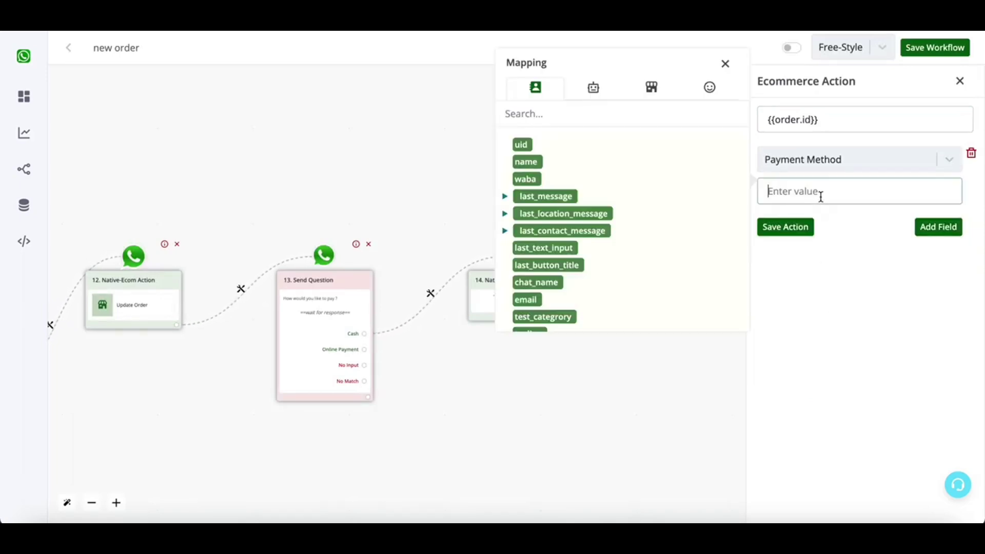
click(797, 227)
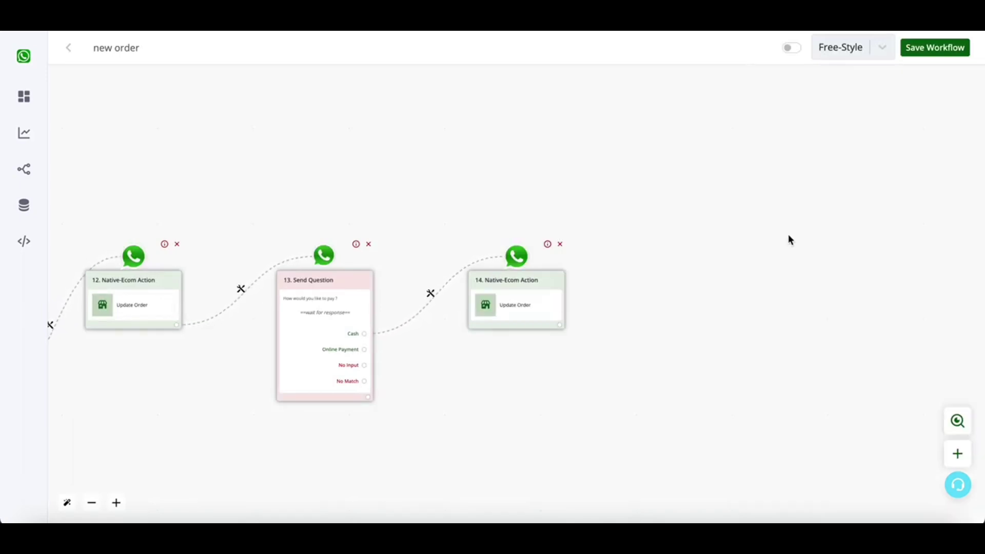
- Move the Cash branch's Update Order block clear of the question and attach a Send Message block after it
drag(534, 293, 607, 235)
click(635, 267)
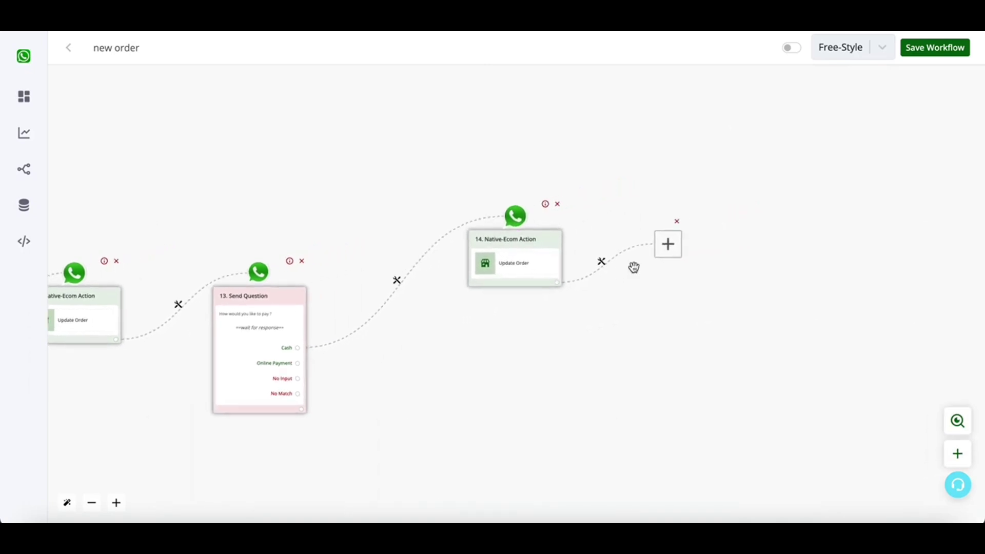
click(482, 285)
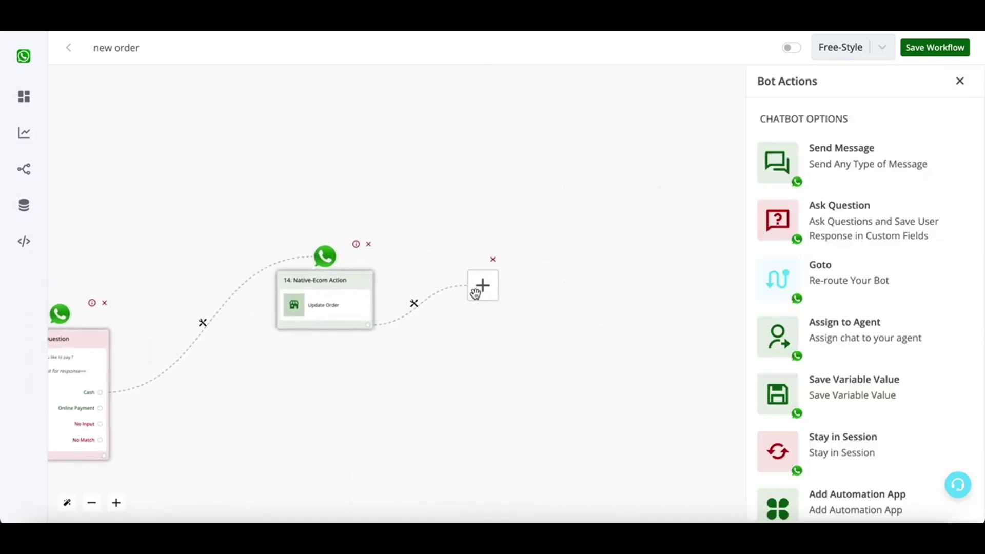
click(919, 182)
click(866, 143)
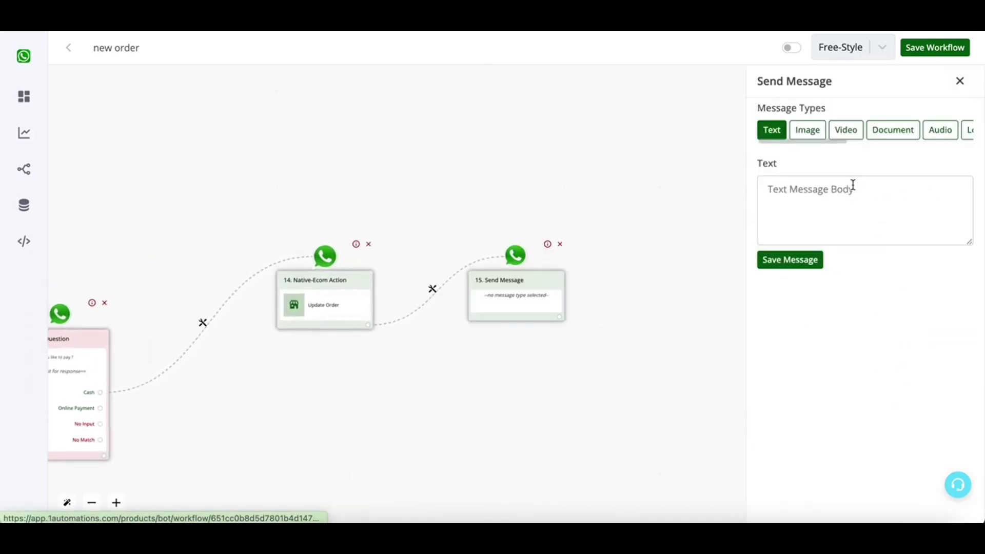
- Write the message body as "Thanks", "your order is confirmed" and "order number {{order.order_number}}", separated by blank lines
click(853, 188)
text(Thanks)
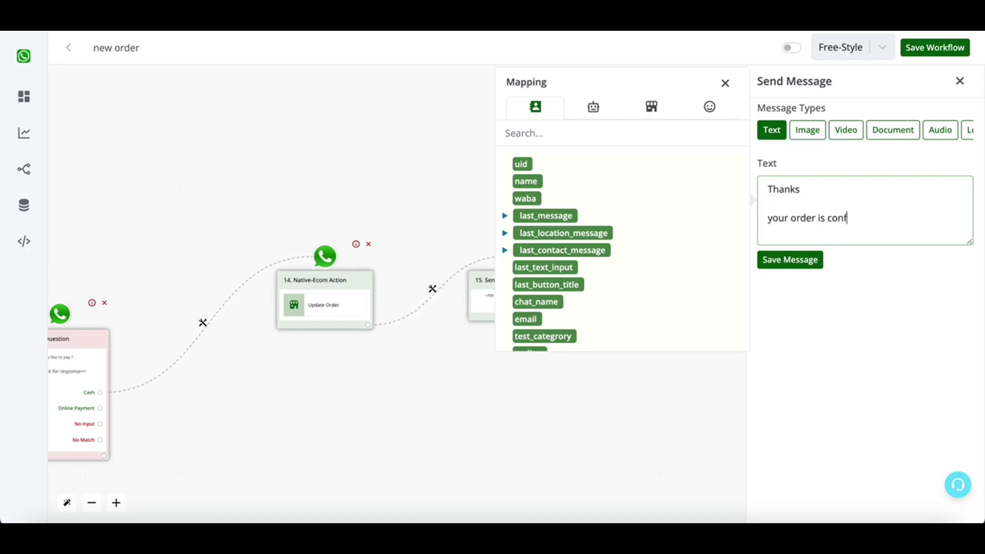
text(d)
key(Return)
key(Return)
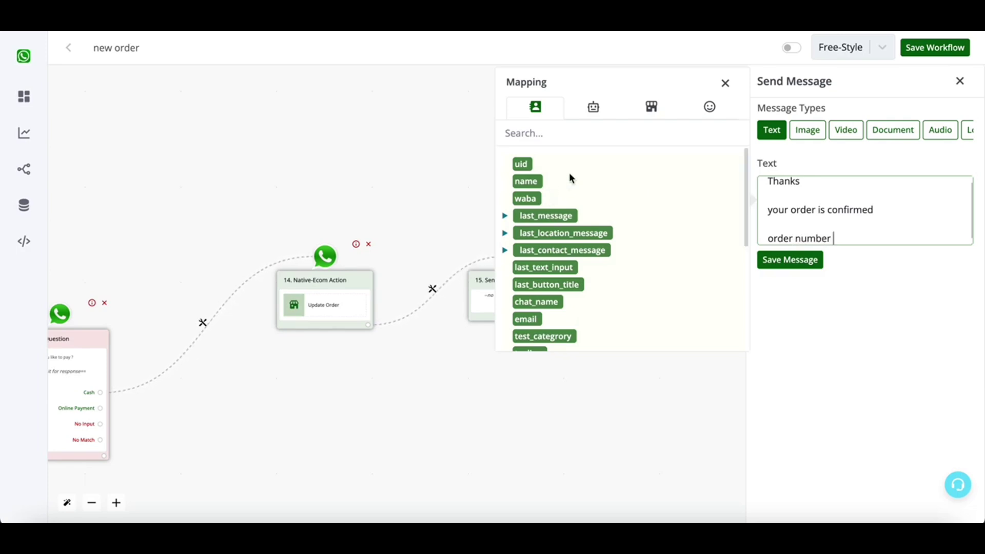
click(662, 108)
click(551, 198)
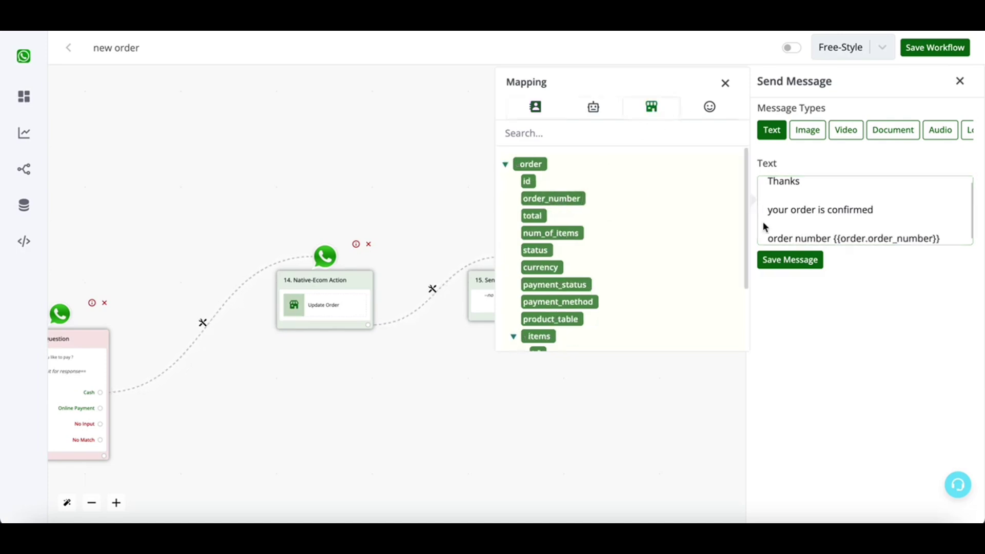
- Add the line "amount payable in cash - {{order.currency}} {{order.total}}" after a blank line and save the message
click(946, 241)
key(Return)
key(Return)
text(amount payable)
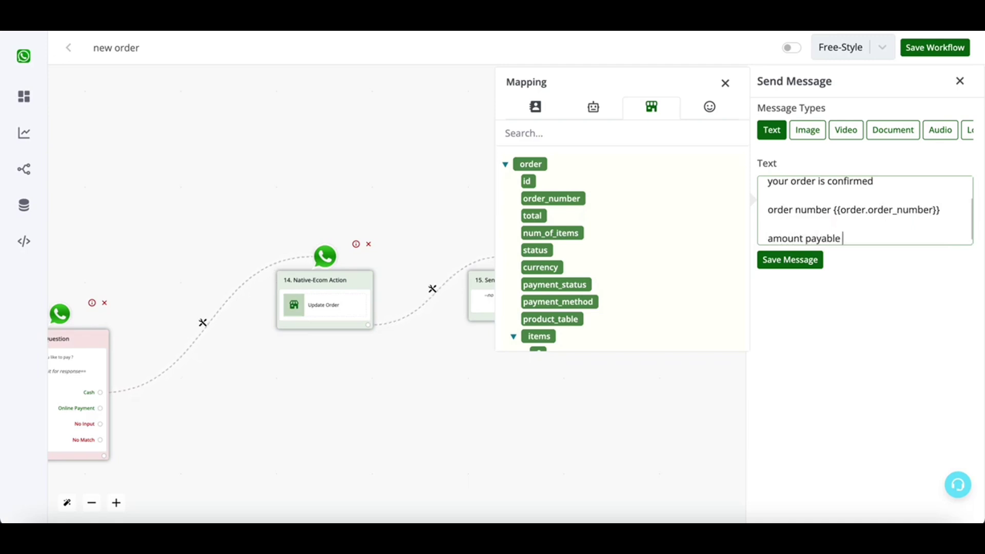
text( in cash -)
click(542, 268)
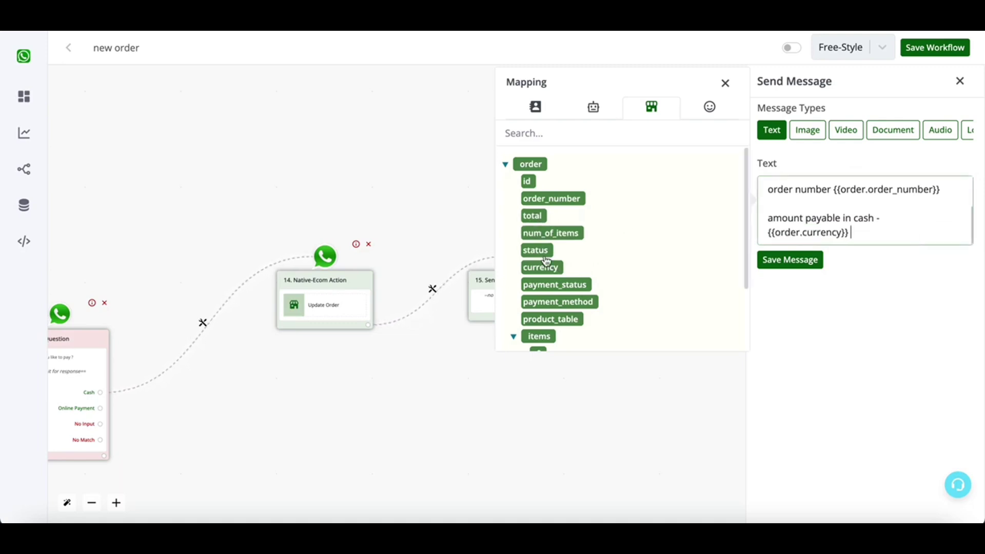
click(533, 215)
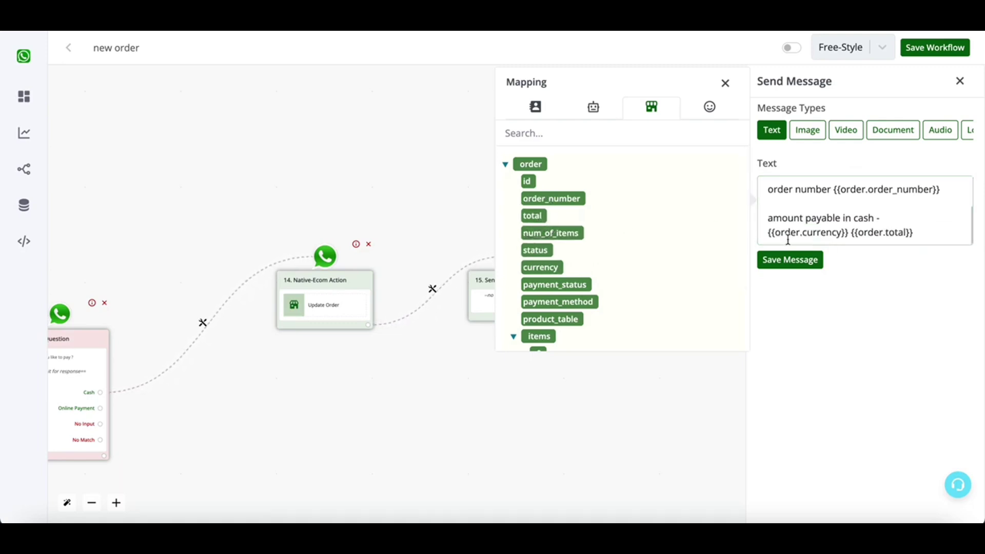
click(813, 264)
drag(347, 356, 588, 269)
scroll(369, 301, up, 2)
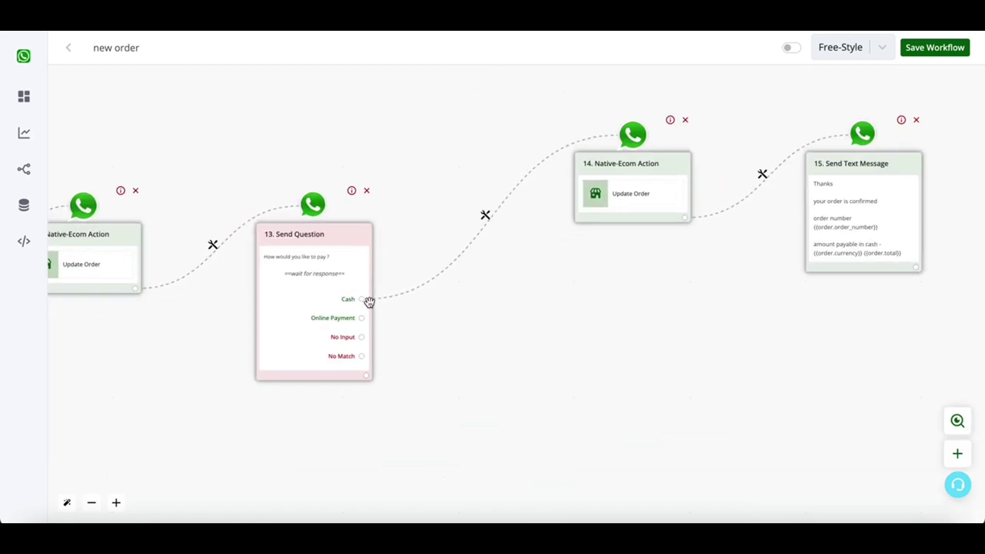
click(365, 319)
scroll(363, 320, down, 2)
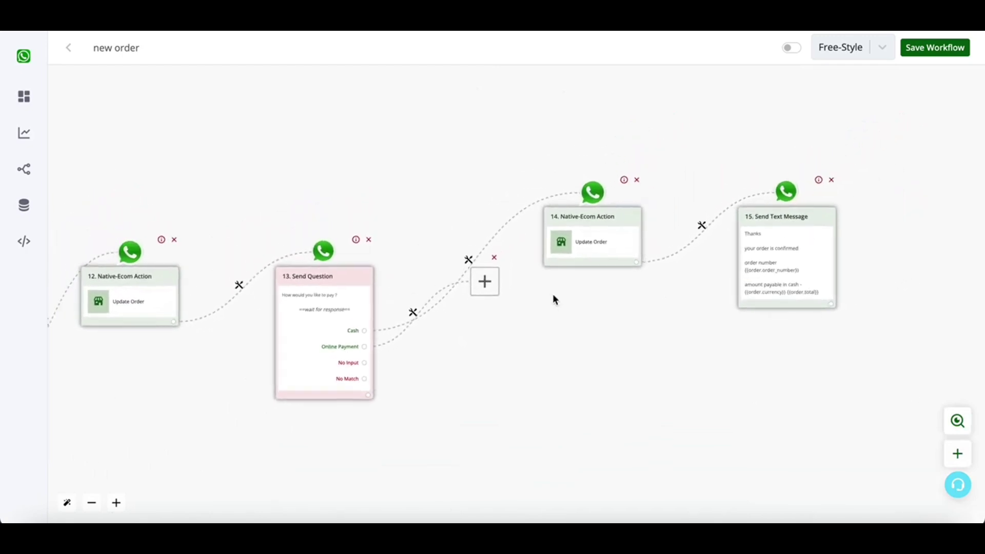
drag(483, 281, 615, 378)
click(616, 379)
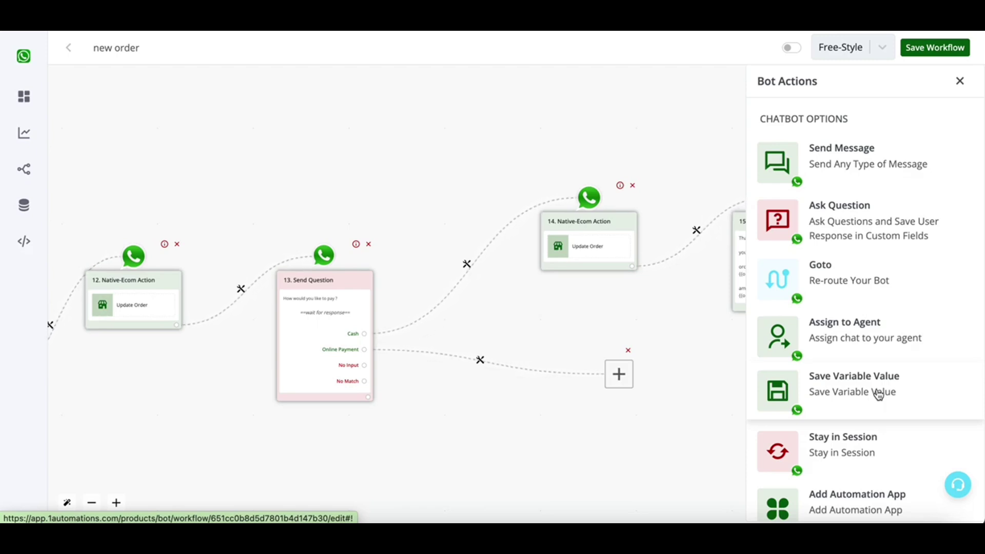
scroll(878, 394, down, 2)
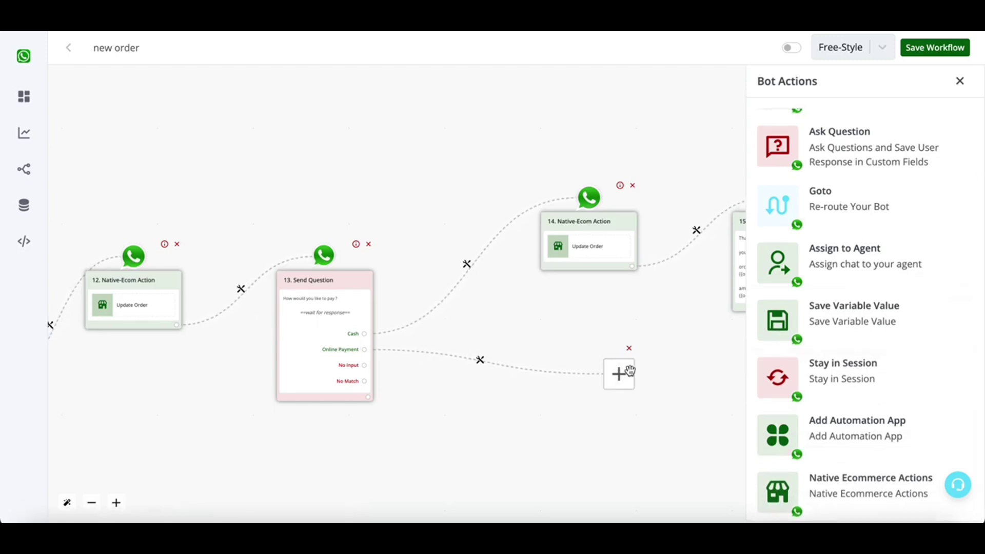
click(859, 500)
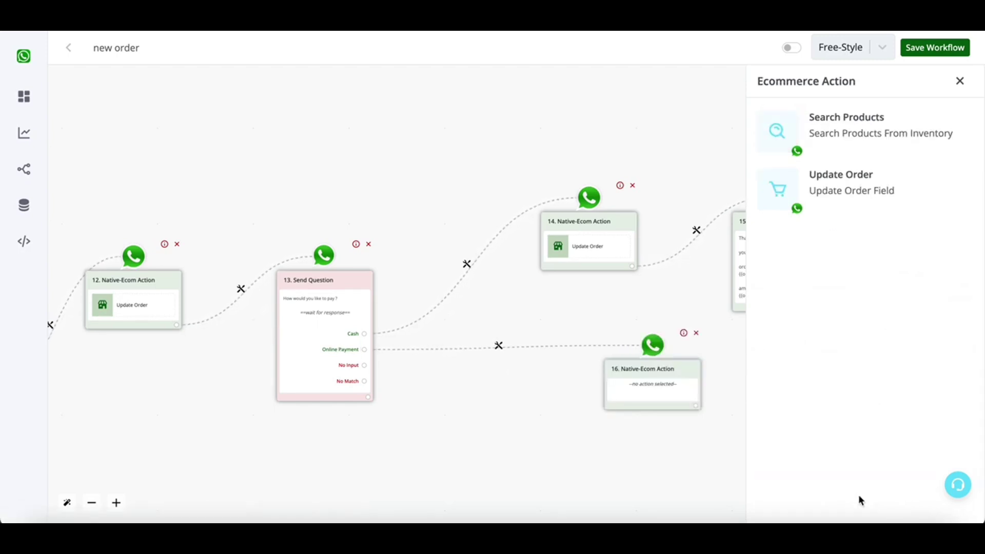
click(696, 332)
- Connect an empty action placeholder to the Online Payment reply of the payment question and save the workflow
drag(364, 351, 572, 390)
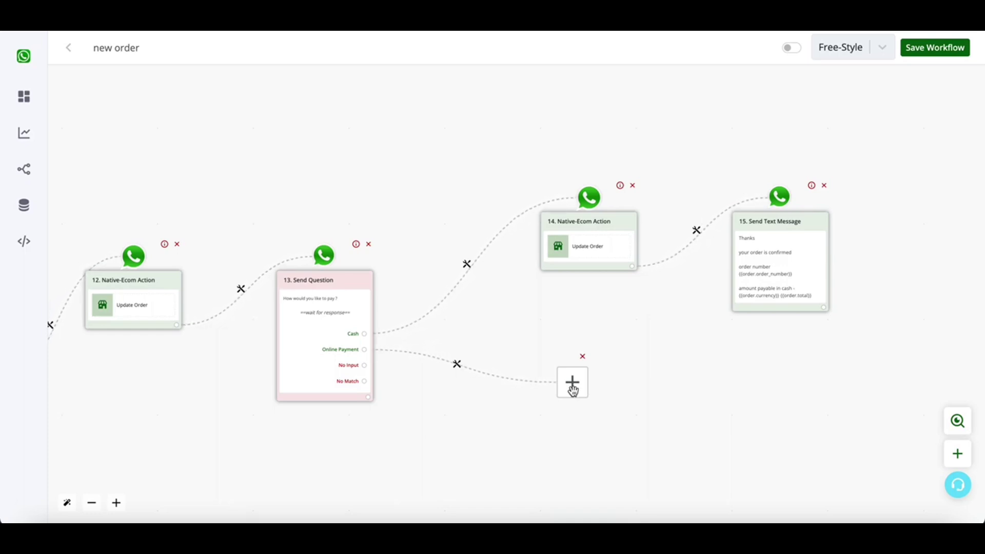
click(910, 49)
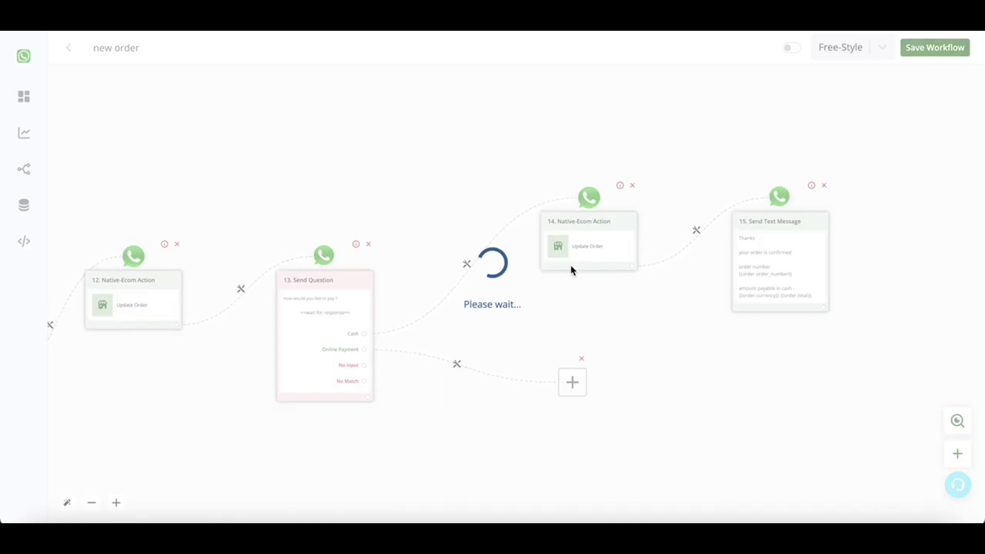
- Leave this workflow and open the existing "Ecom Bot" workflow from the workflow list
mouse_move(24, 169)
click(53, 185)
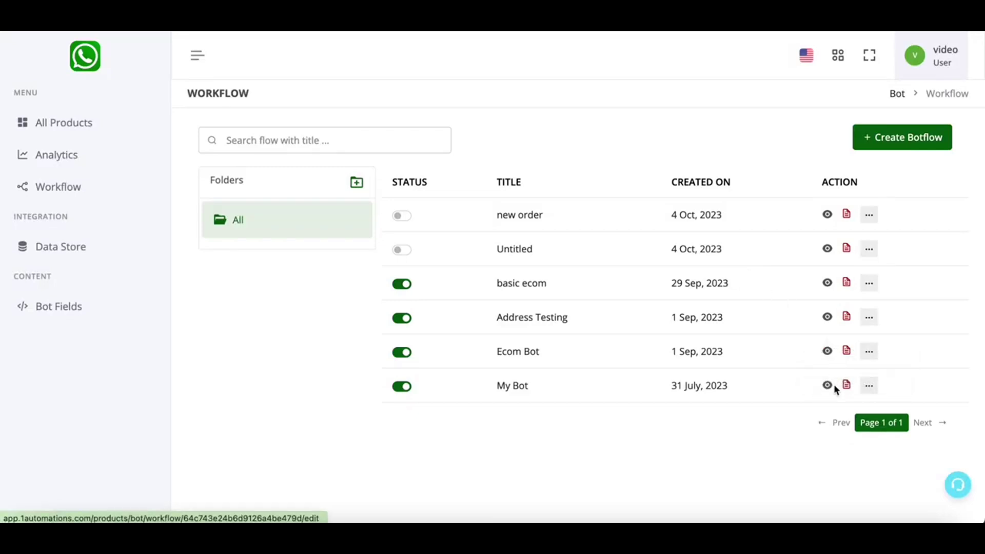
click(833, 385)
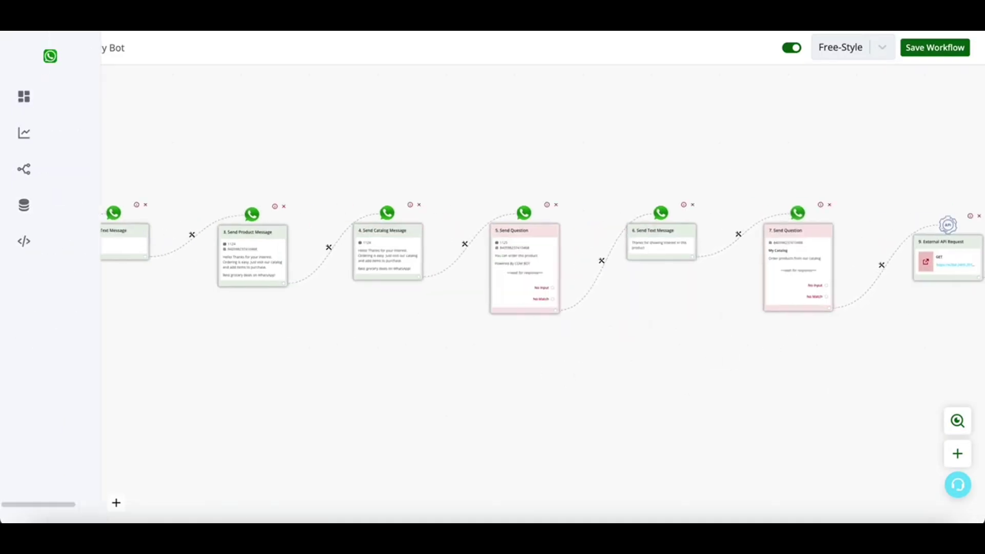
click(55, 184)
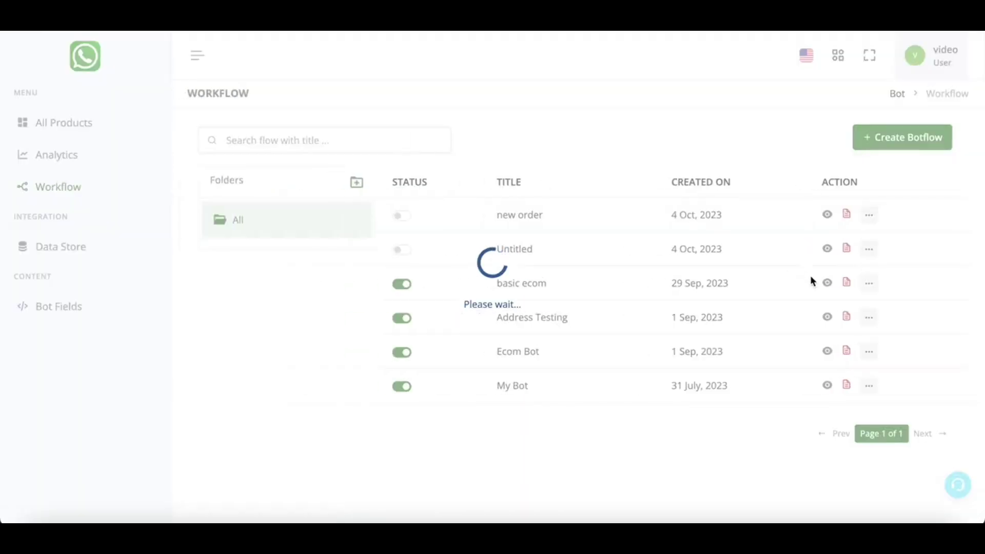
click(826, 352)
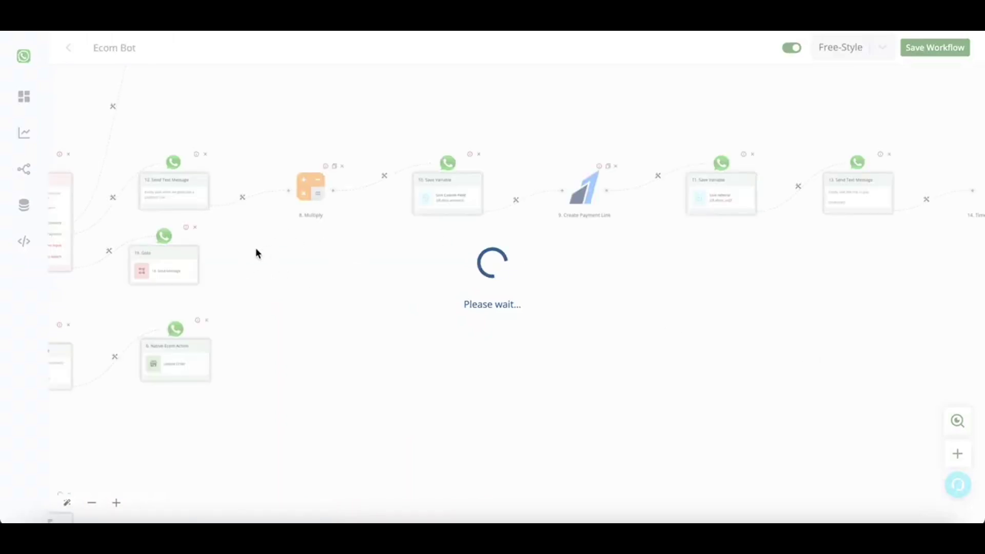
- Examine the Online Payment branch of the payment question, from the payment link wait message through the Multiply and Save Variable blocks
scroll(256, 223, up, 3)
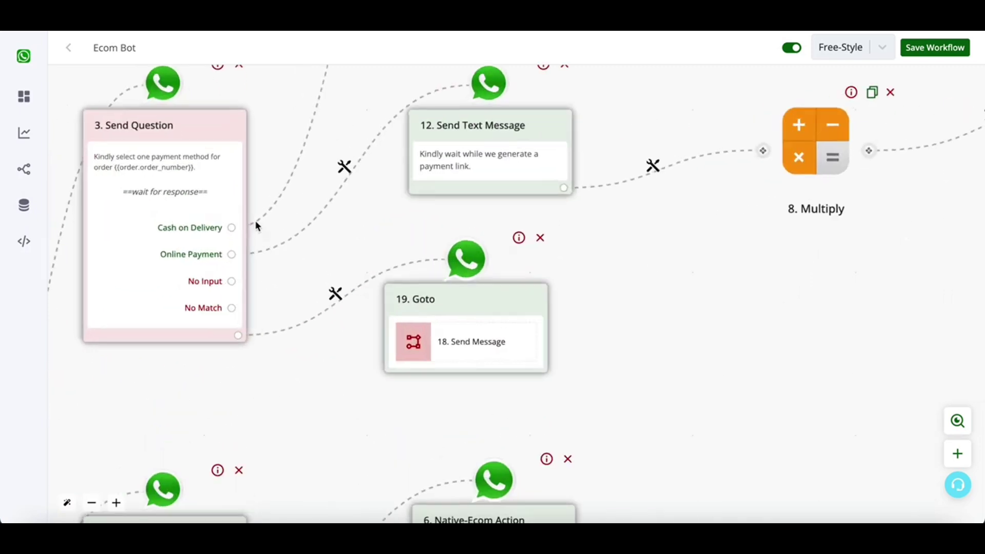
drag(635, 229, 510, 300)
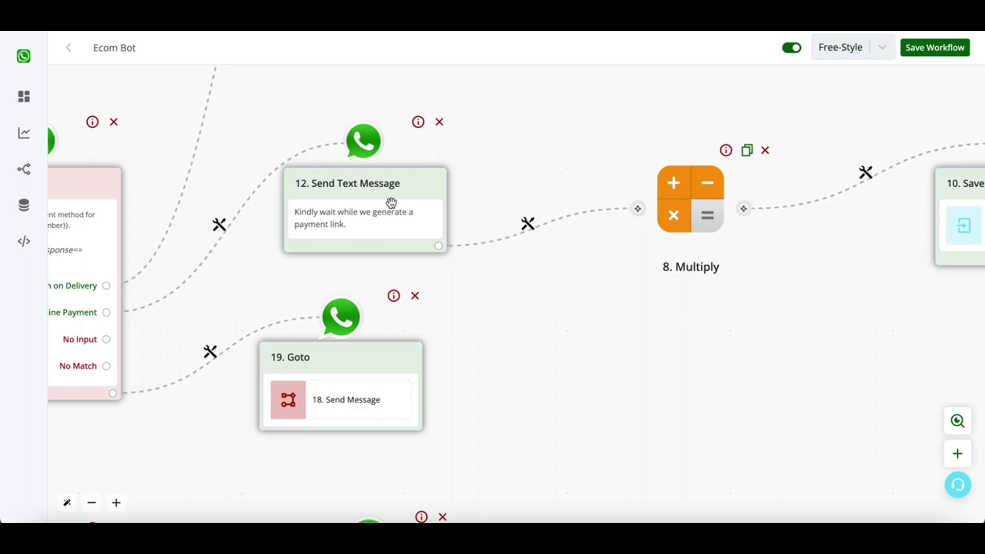
drag(655, 345, 334, 347)
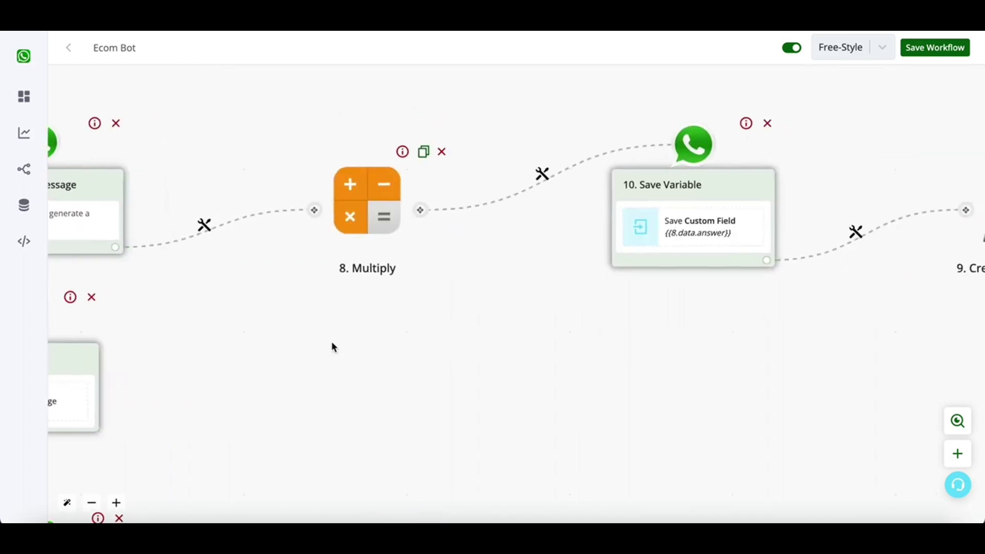
drag(291, 301, 546, 339)
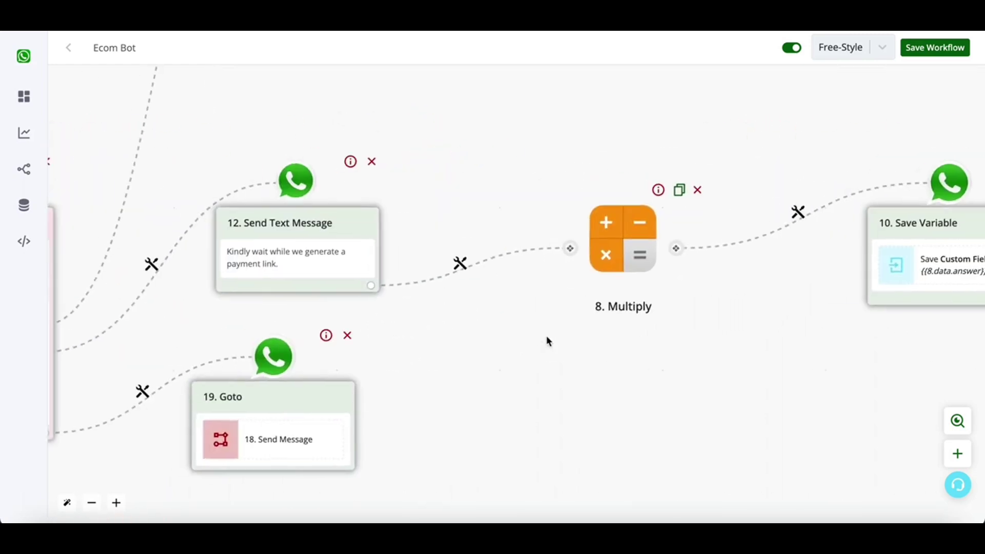
drag(422, 320, 554, 323)
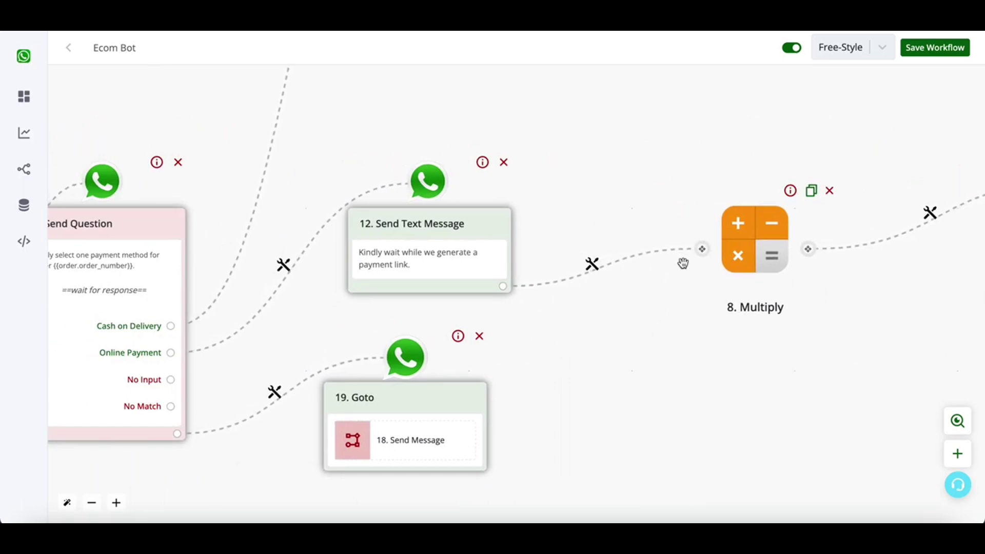
drag(735, 362, 501, 349)
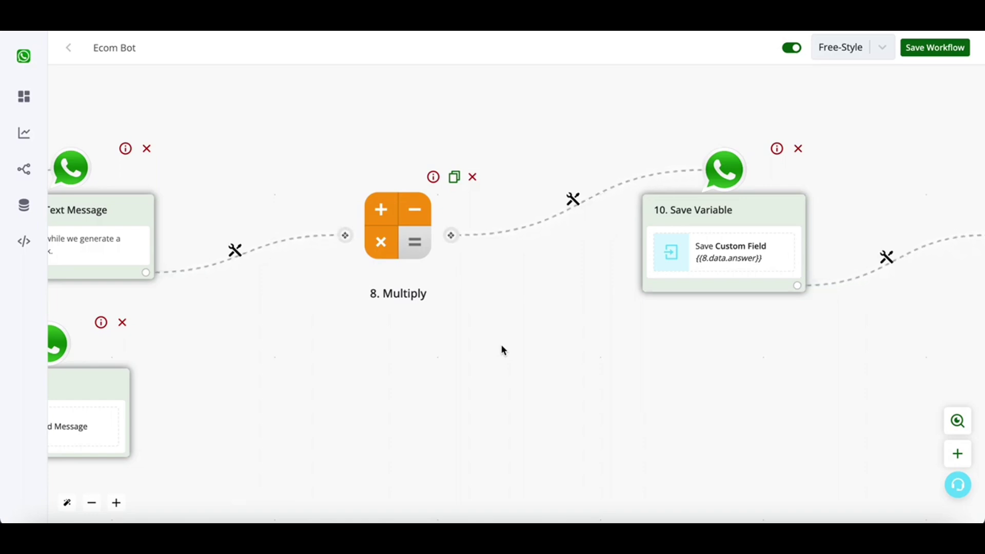
- Examine the online payment blocks from the custom field Save Variable through Create Payment Link and Time Delay to the router's payment confirmation and failure messages
drag(705, 385, 448, 371)
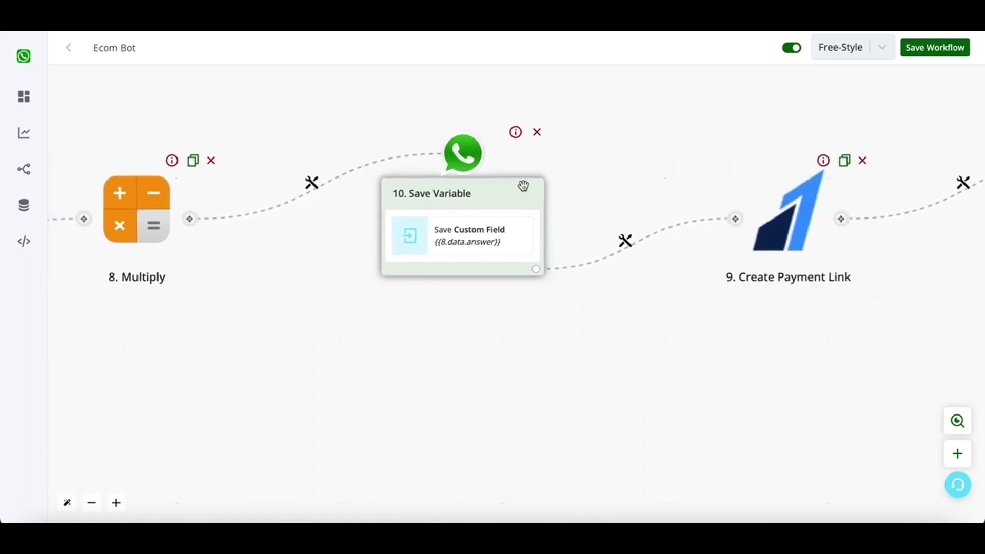
drag(692, 380, 330, 372)
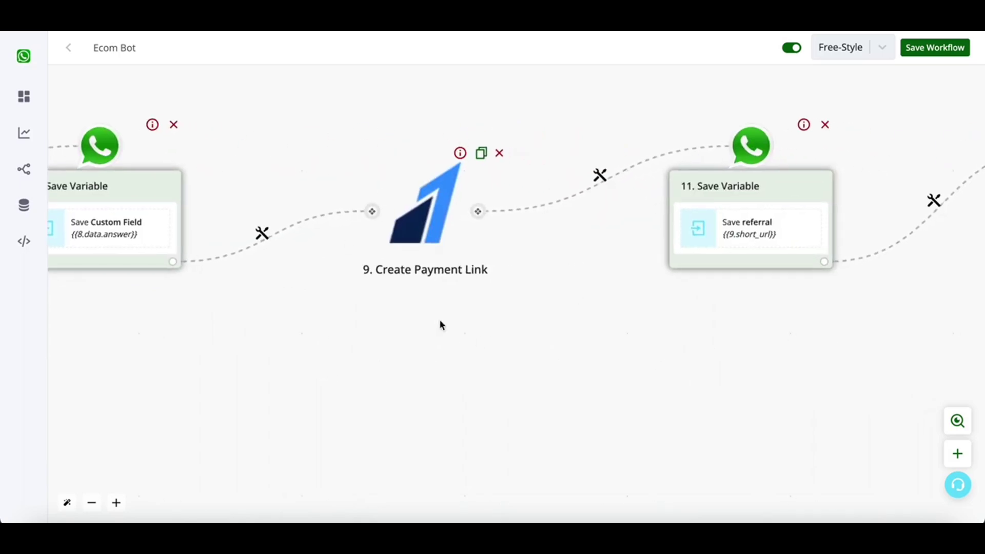
drag(682, 374, 382, 348)
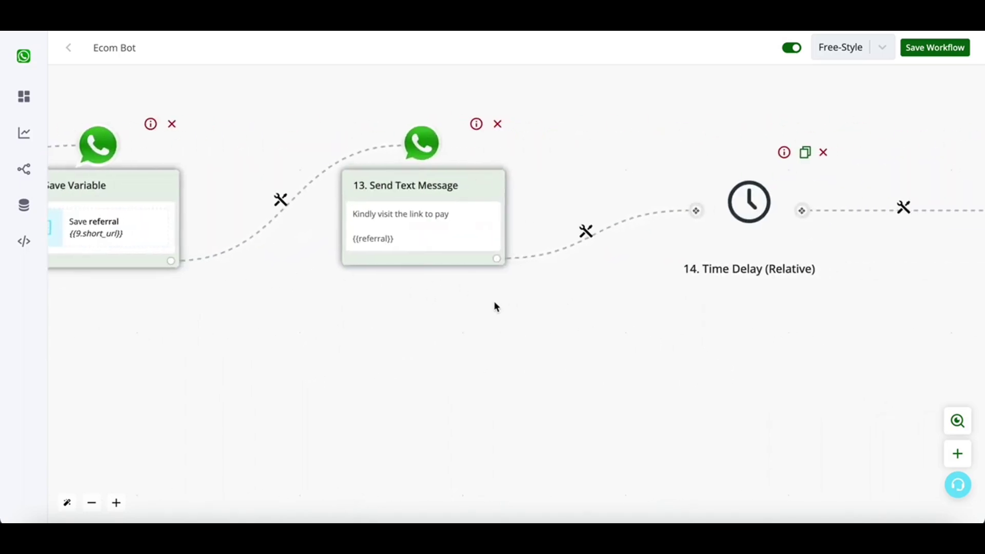
scroll(564, 241, down, 3)
drag(638, 346, 329, 368)
drag(499, 329, 436, 334)
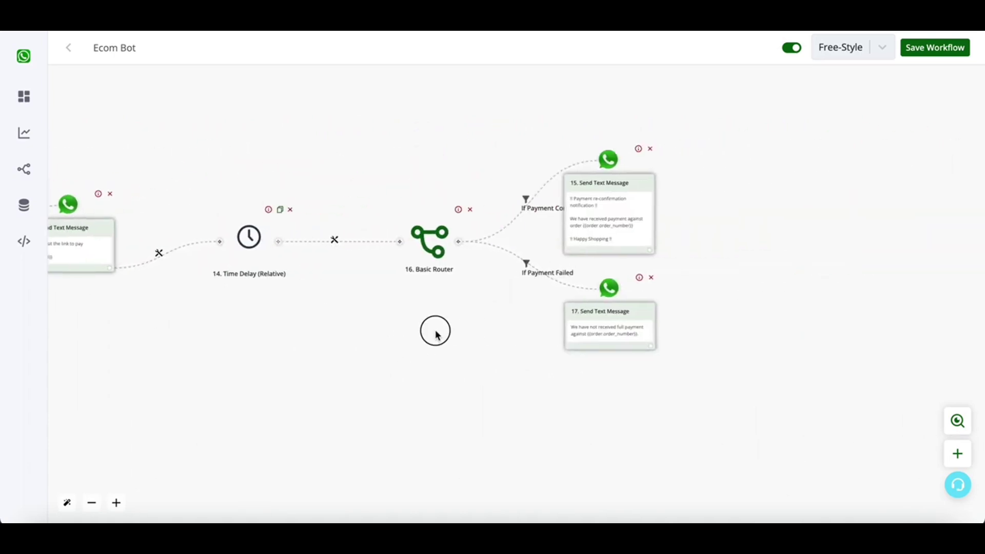
scroll(567, 249, up, 3)
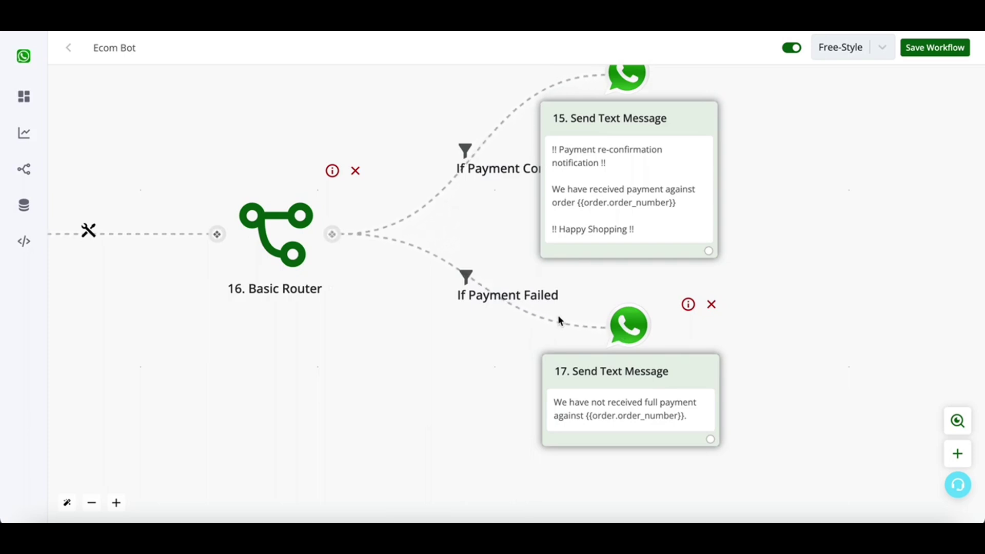
drag(282, 336, 598, 341)
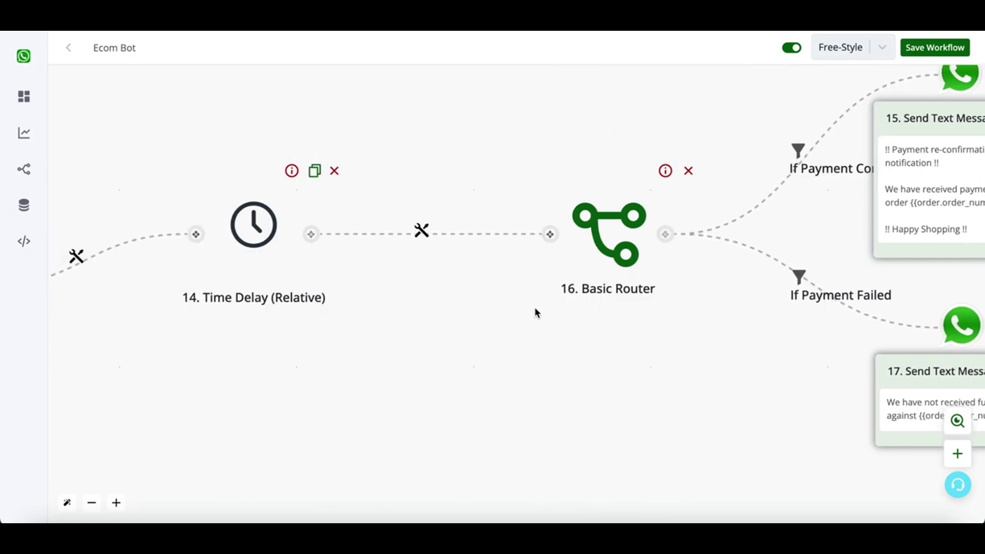
click(441, 412)
drag(441, 409, 30, 384)
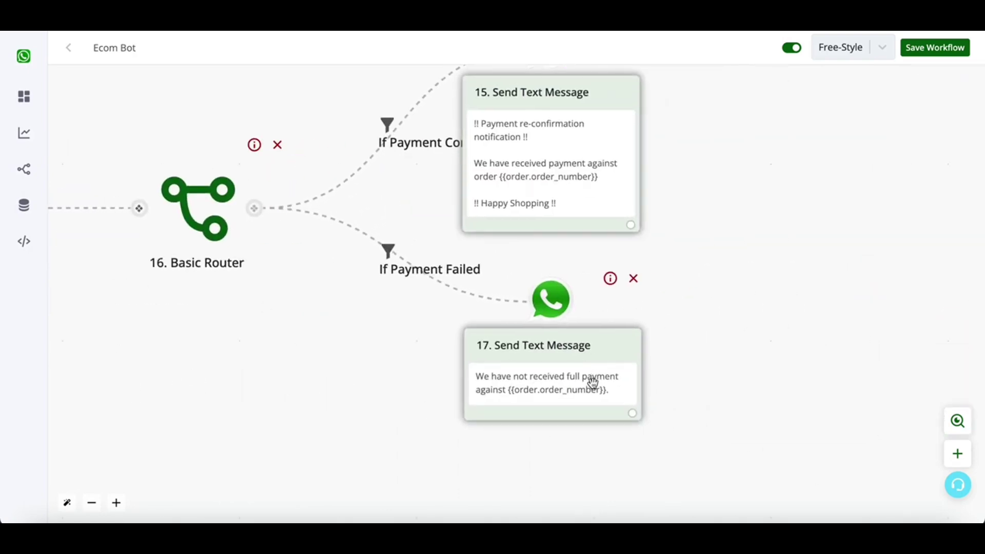
scroll(373, 440, down, 1)
scroll(374, 437, down, 2)
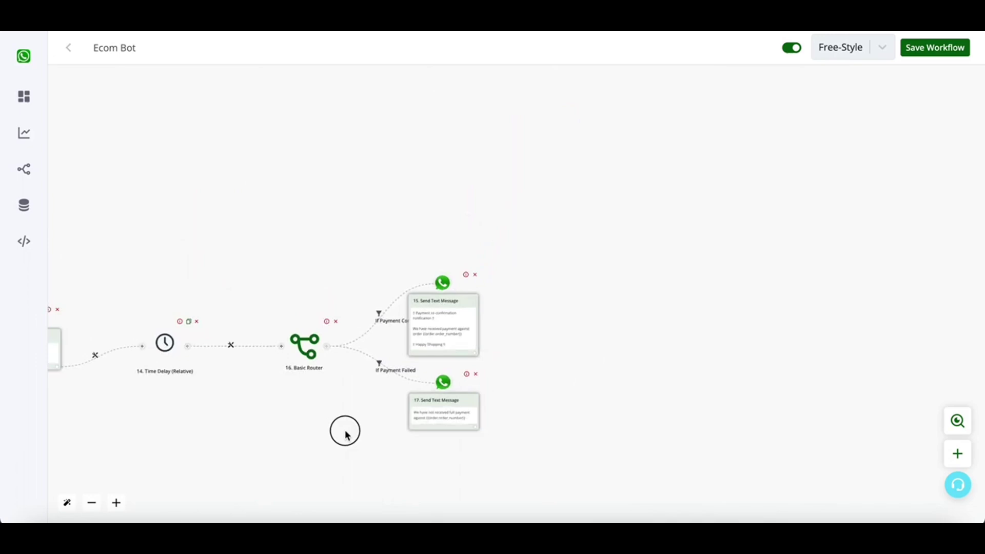
- Trace the Ecom Bot flow back from the payment router to the When New Order Received trigger
drag(345, 429, 749, 423)
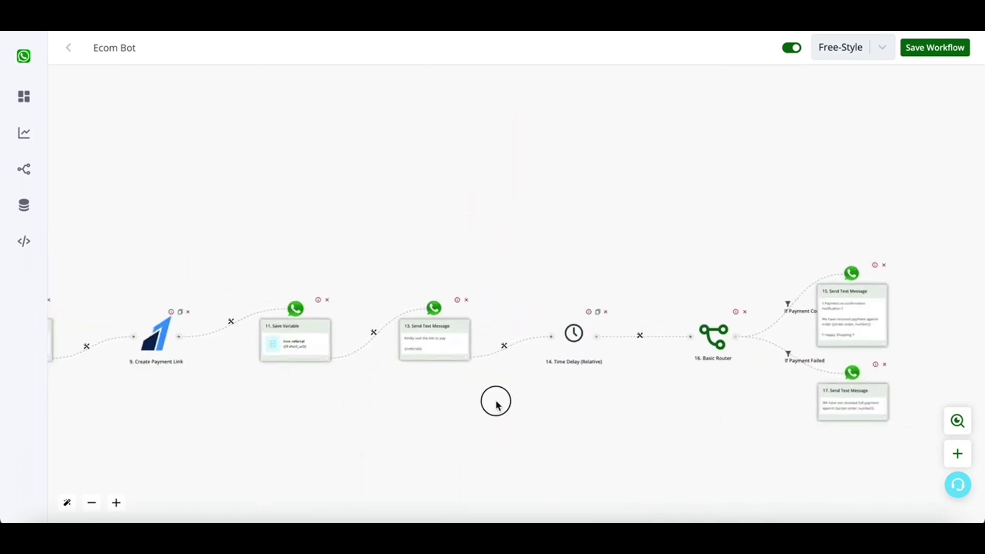
drag(494, 402, 982, 423)
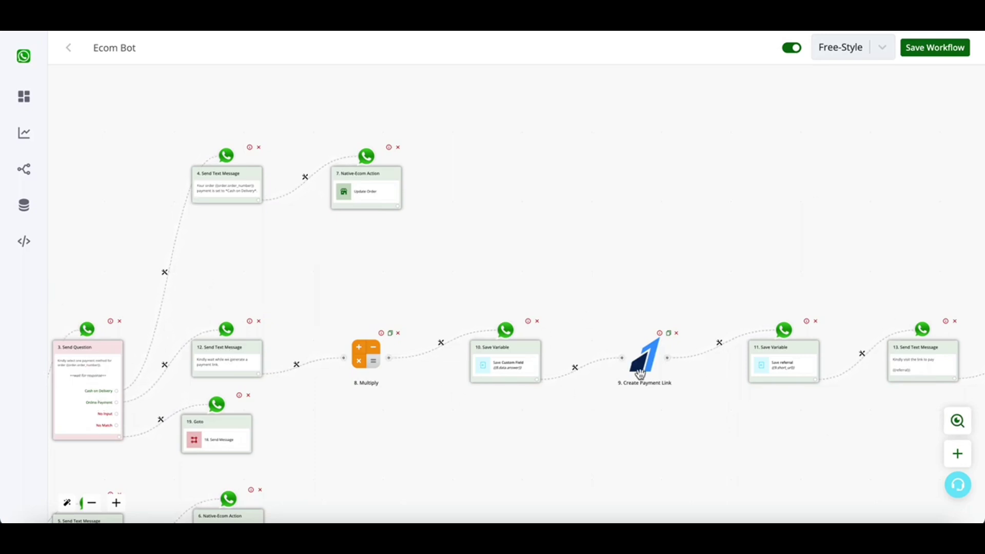
drag(658, 411, 582, 363)
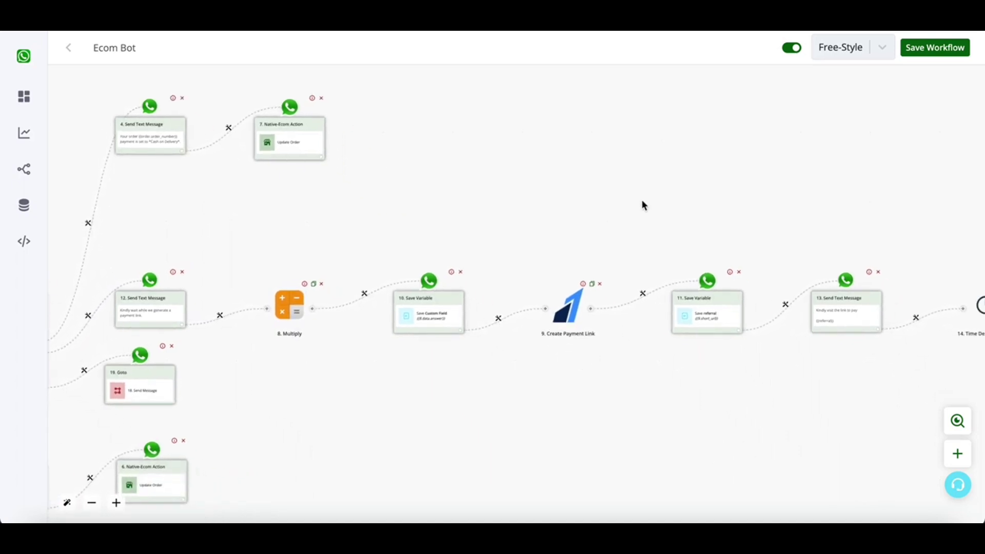
drag(372, 182, 757, 154)
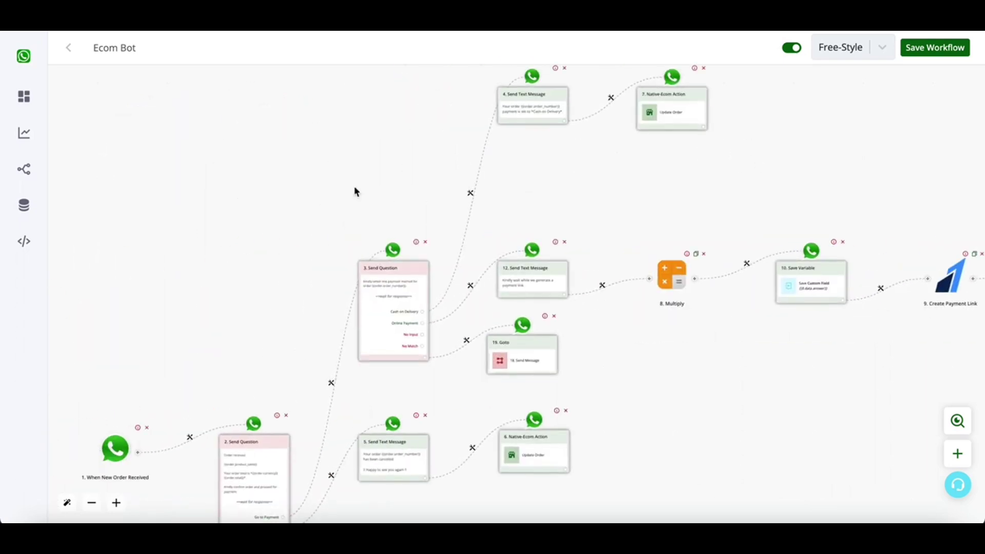
drag(116, 229, 238, 158)
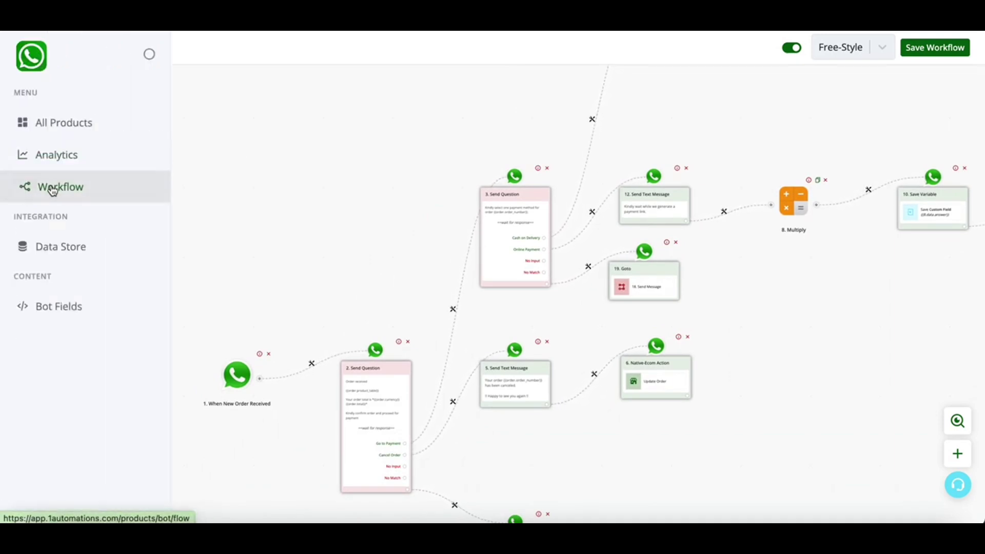
- Leave Ecom Bot, reopen the "new order" workflow and review it from the payment question back to its trigger
click(53, 189)
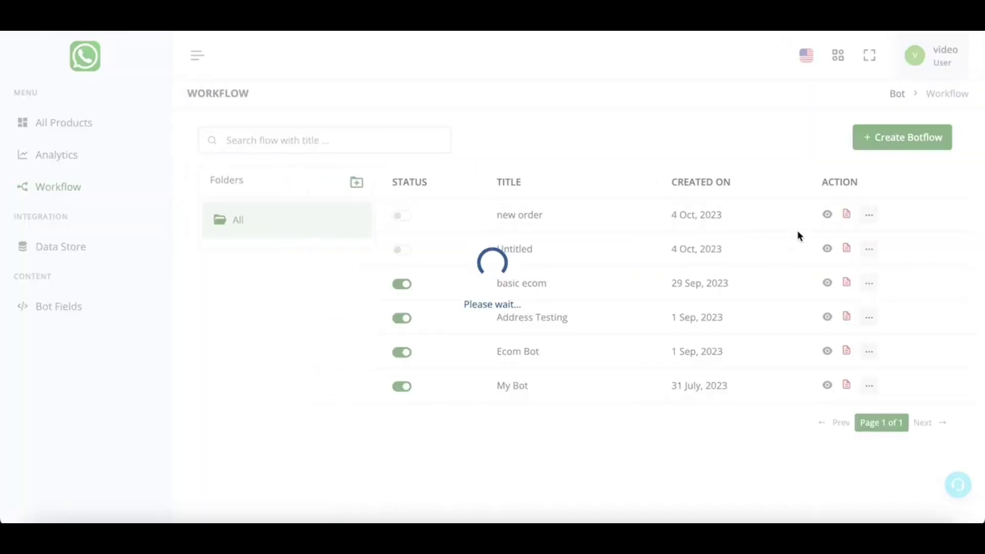
click(827, 214)
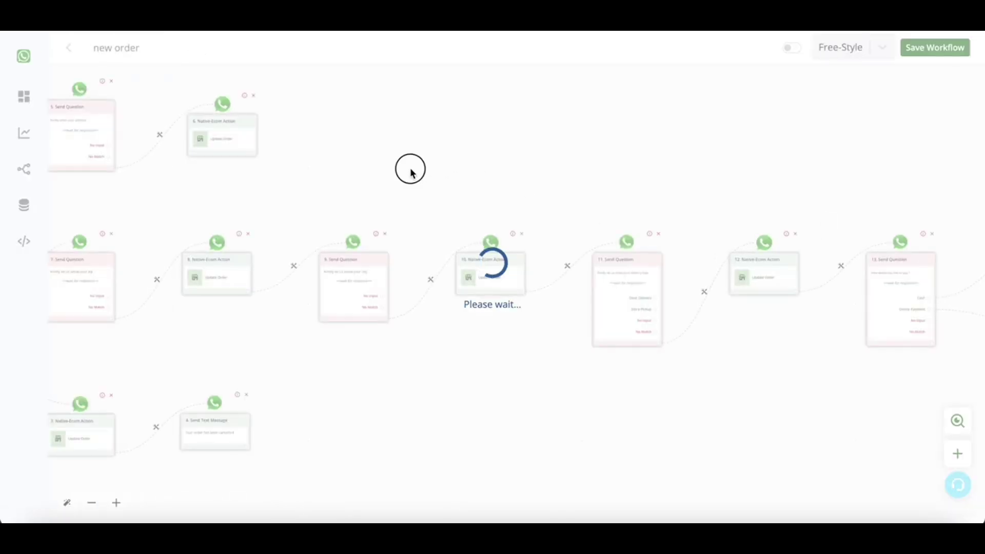
drag(472, 155, 175, 161)
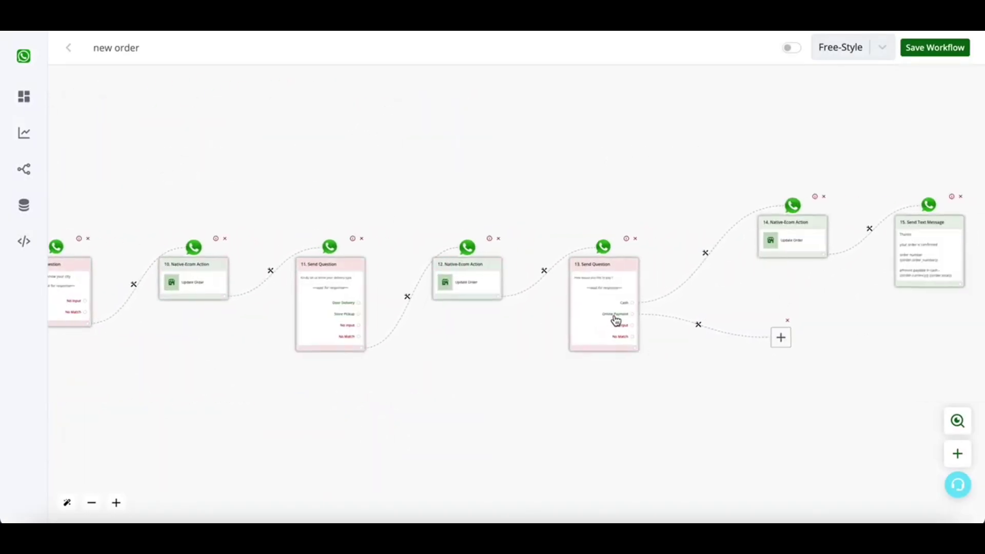
drag(787, 362, 932, 340)
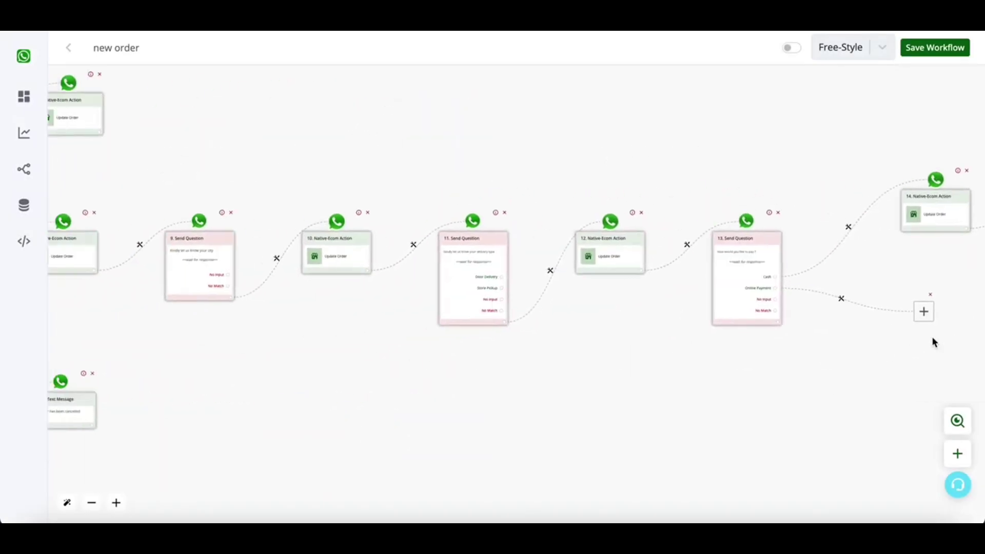
drag(560, 370, 984, 370)
drag(674, 336, 714, 345)
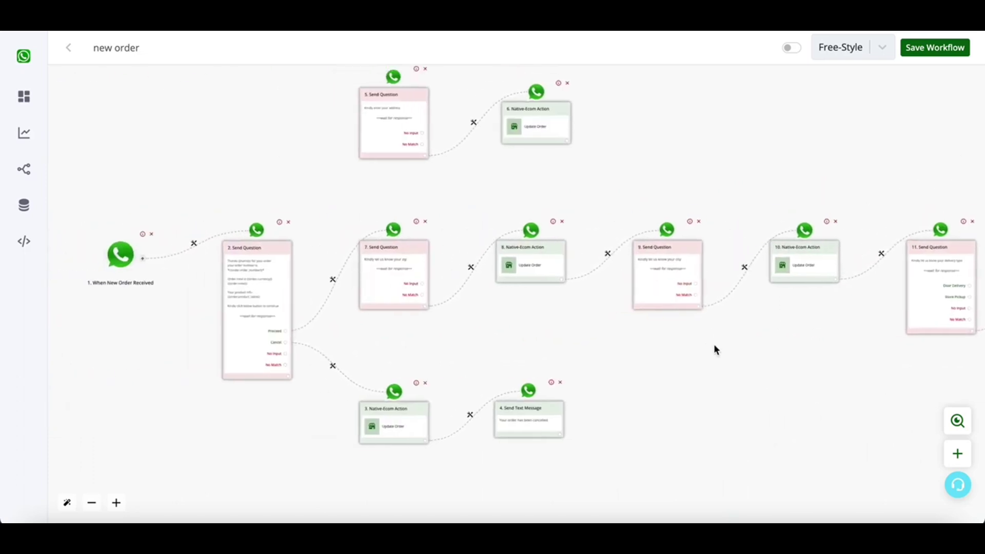